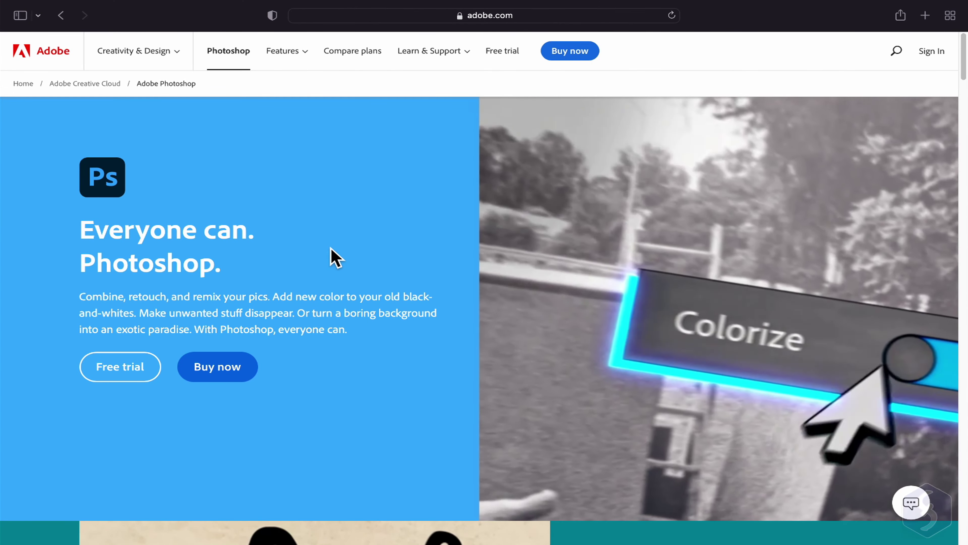
- Scroll through Adobe's Photoshop page and the Creative Cloud plans and pricing page
scroll(335, 257, down, 10)
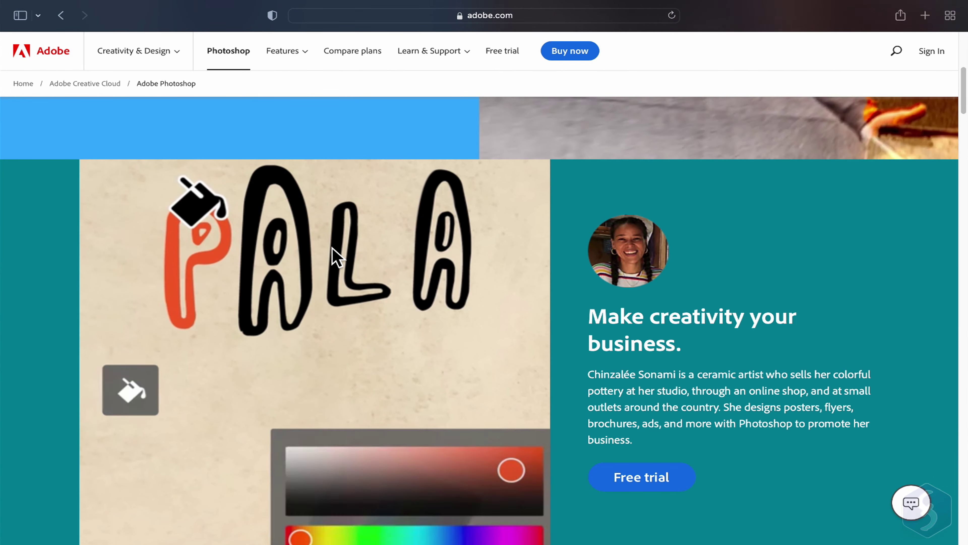
scroll(335, 256, down, 3)
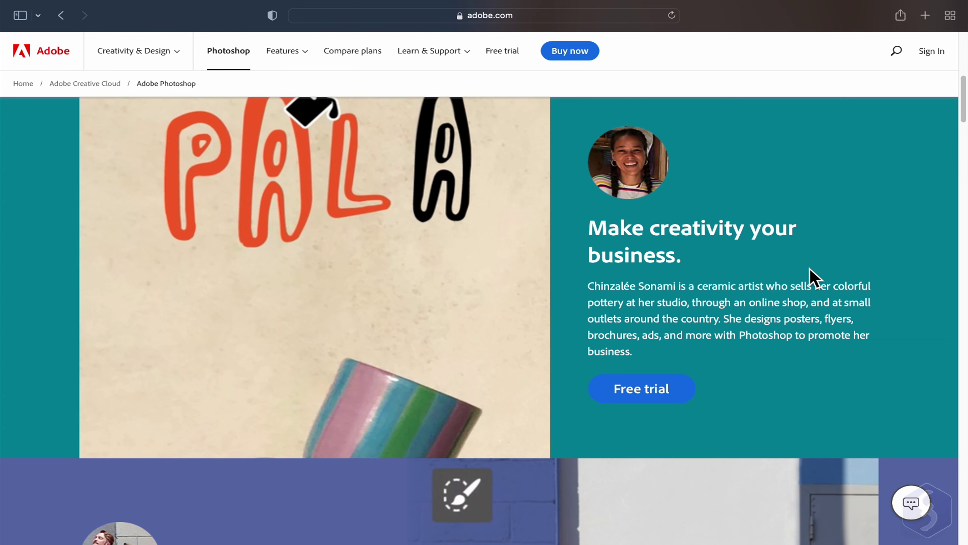
scroll(504, 280, up, 3)
scroll(504, 280, down, 10)
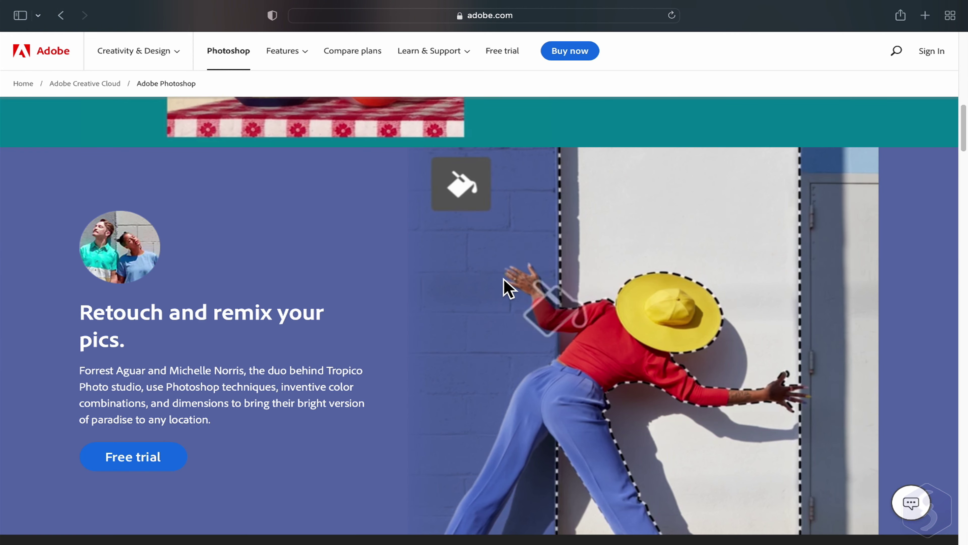
scroll(504, 280, down, 1)
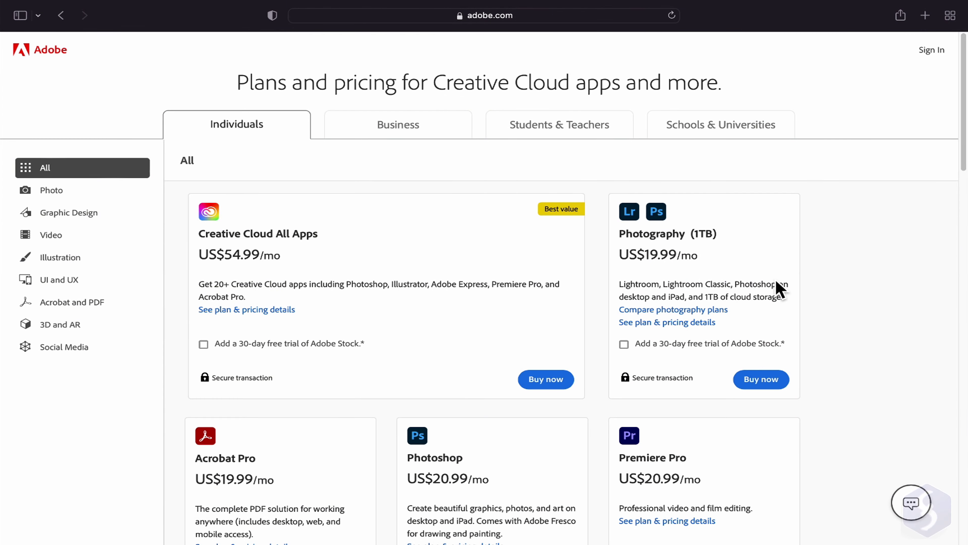
scroll(780, 289, down, 7)
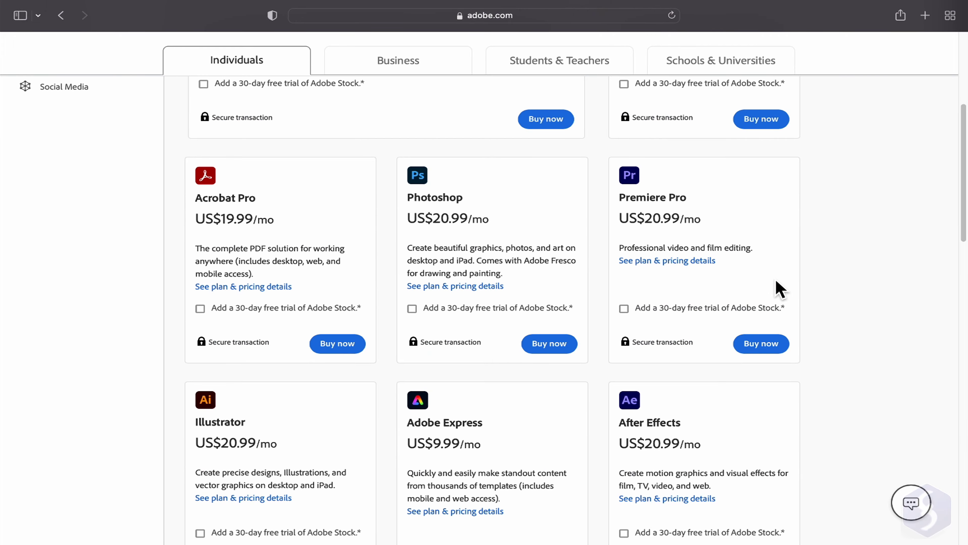
scroll(780, 288, up, 7)
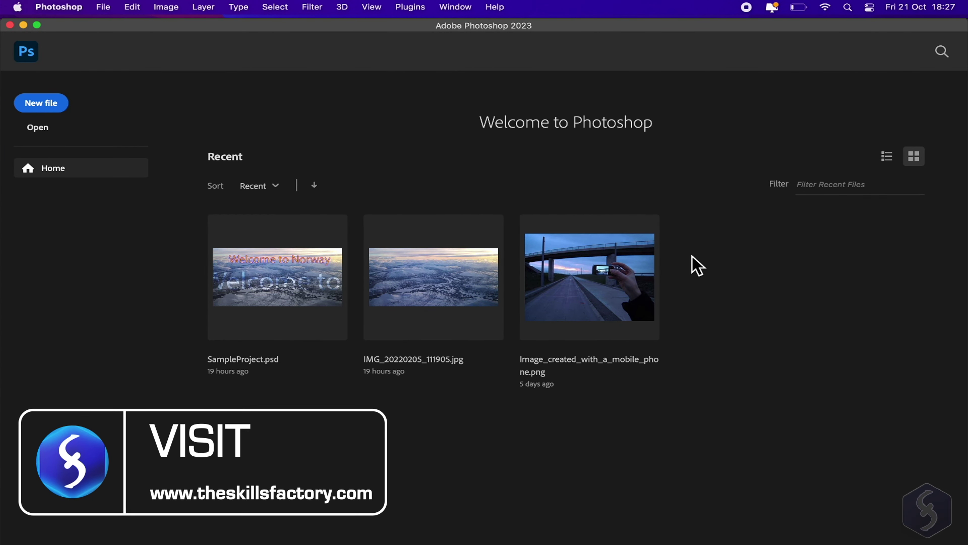
- Bring up the Open file dialog from the Photoshop Home screen
click(39, 128)
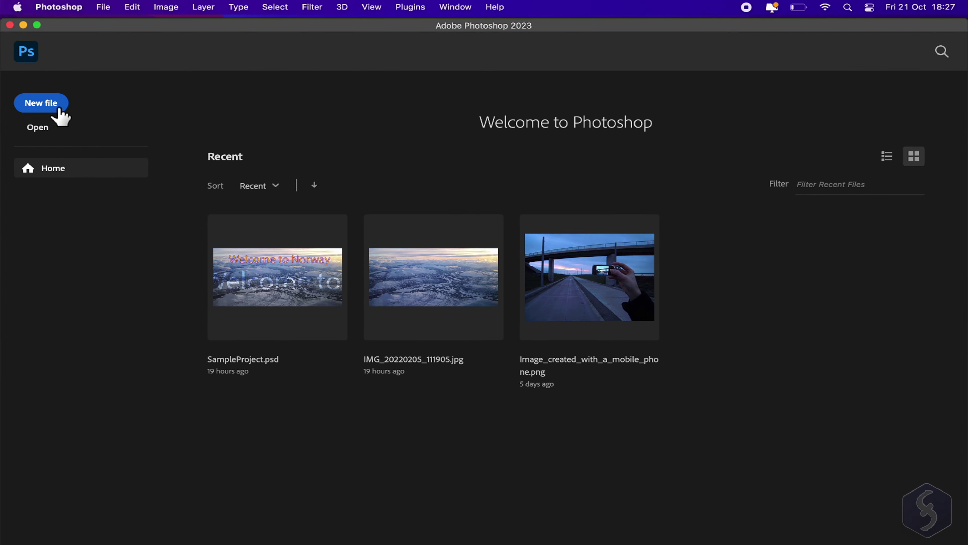
- Start a new document and browse the Saved, Photo, Print and Mobile presets, ending on Photo
click(57, 107)
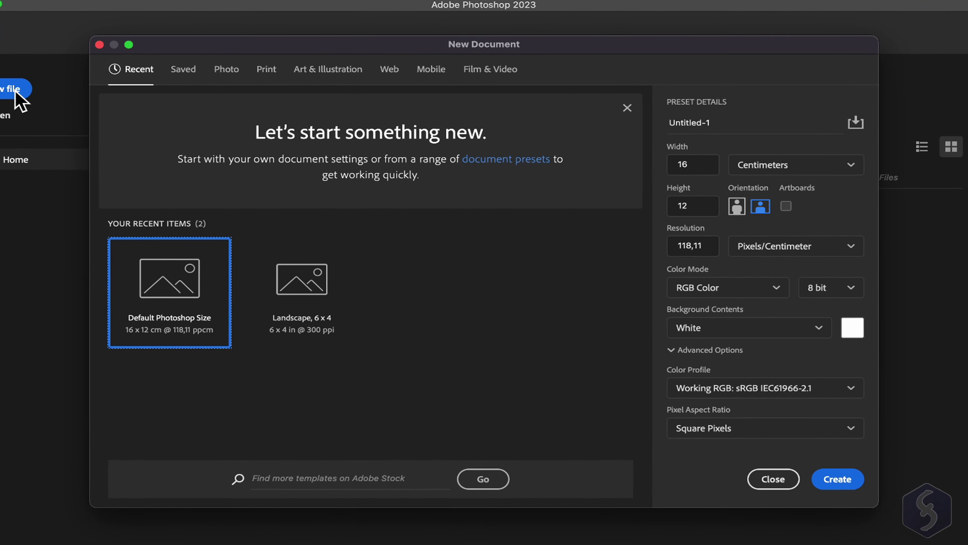
click(645, 88)
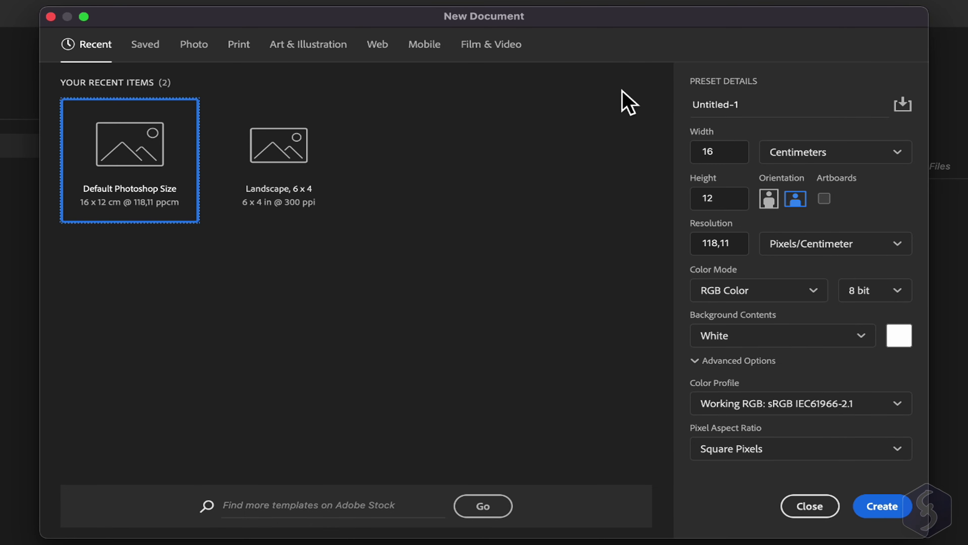
click(154, 51)
click(195, 54)
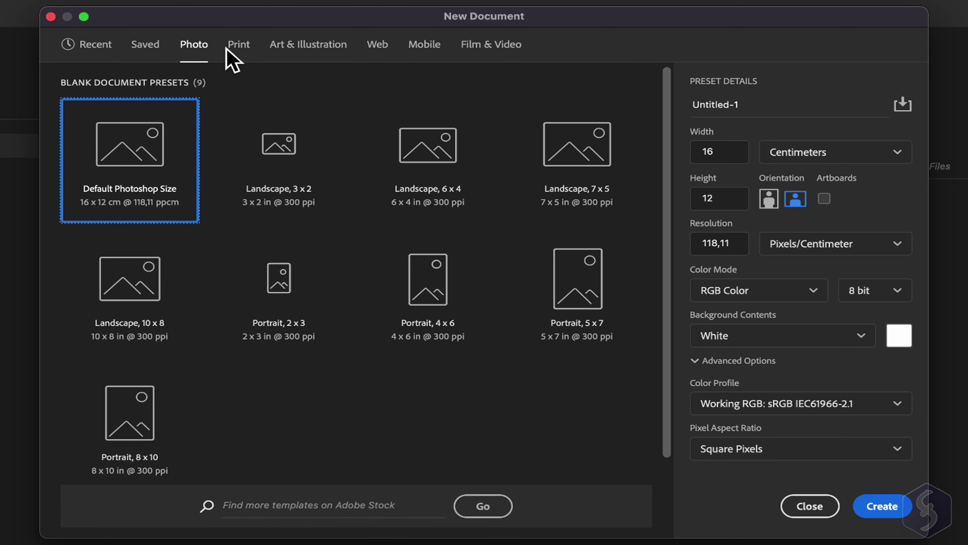
click(248, 54)
click(425, 43)
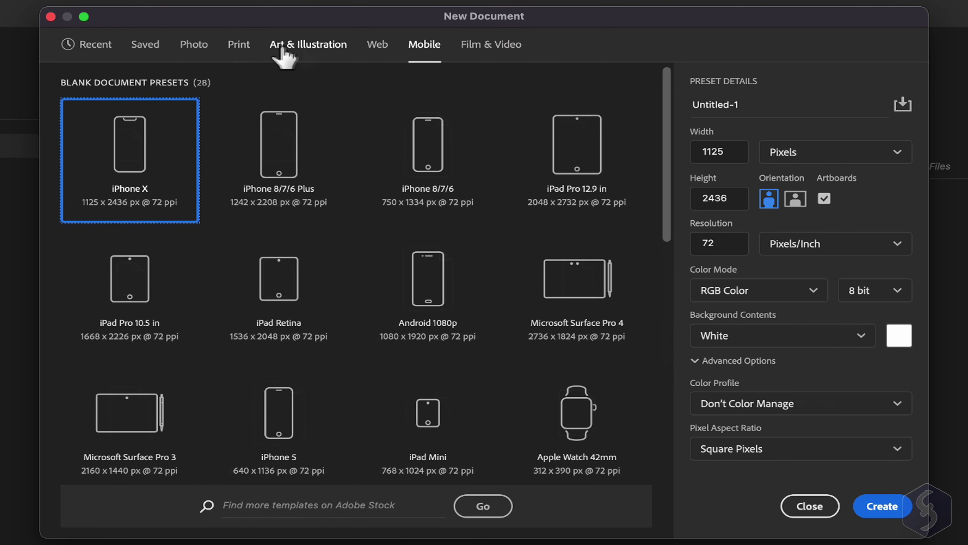
click(215, 53)
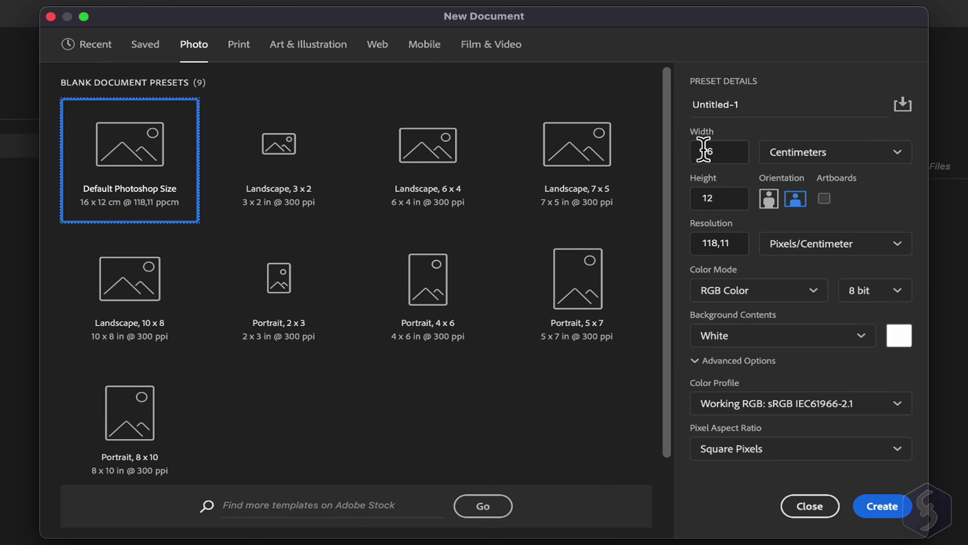
- Name the document MyProject, keeping centimetre units, 12 cm height and landscape orientation
click(722, 104)
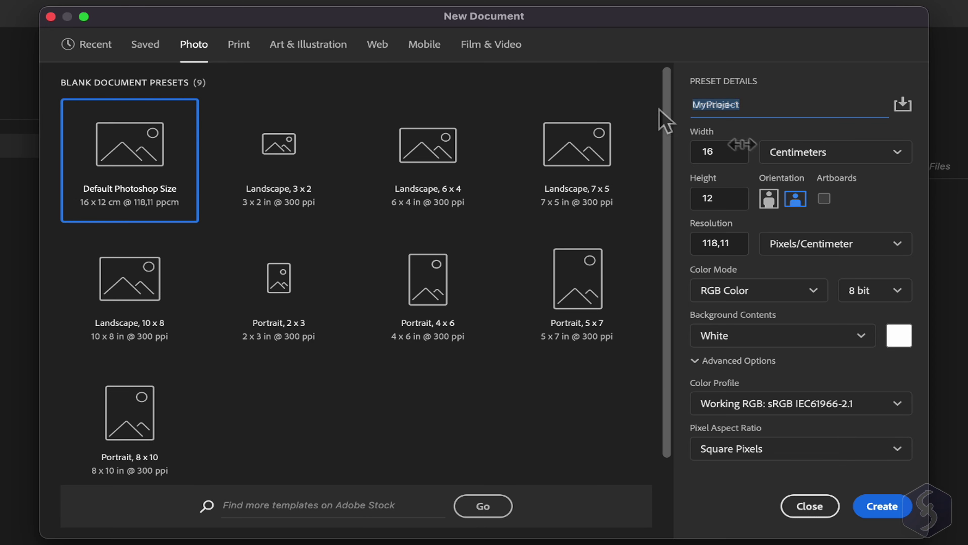
text(MyProject)
click(812, 152)
click(742, 156)
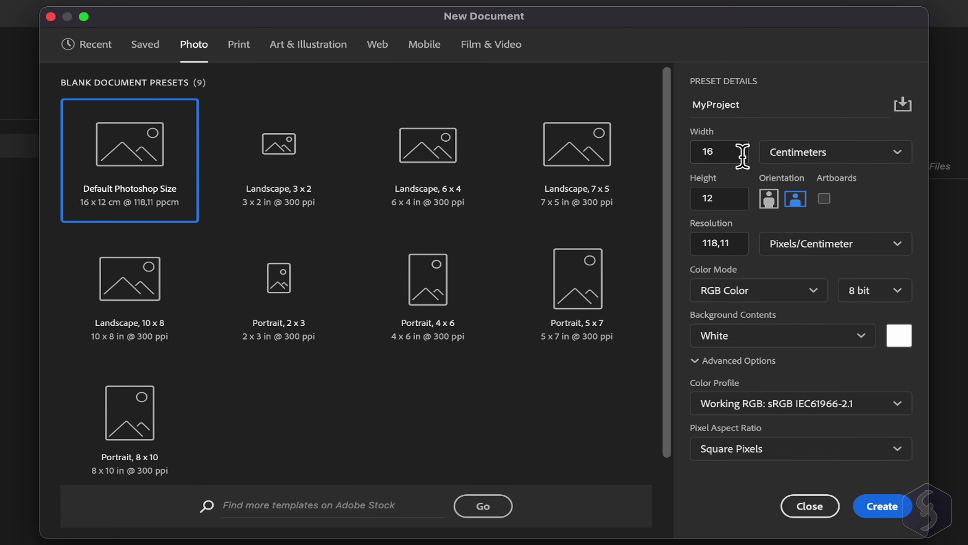
click(695, 201)
click(769, 200)
click(795, 199)
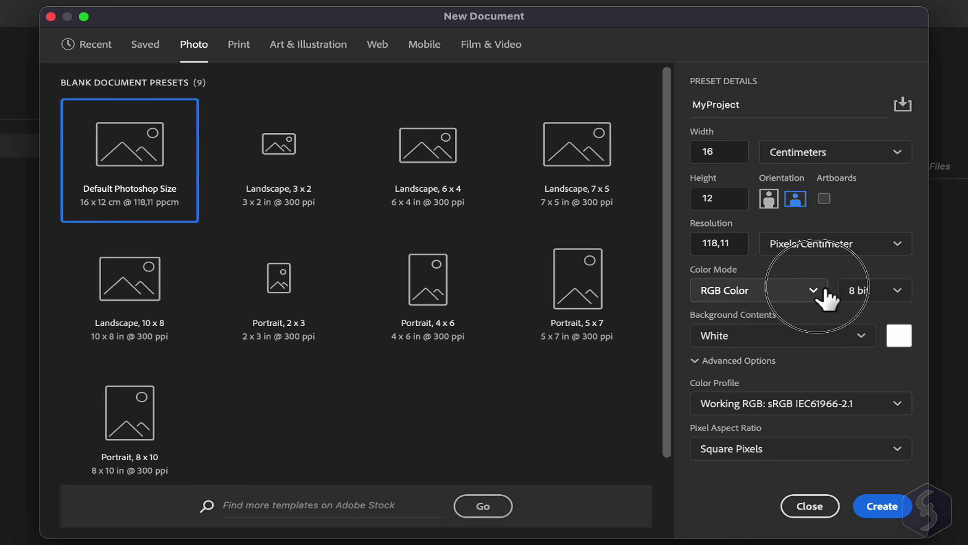
- Keep RGB Color, 8 bit and a White background, and create the document
click(813, 291)
click(821, 294)
click(894, 301)
click(876, 295)
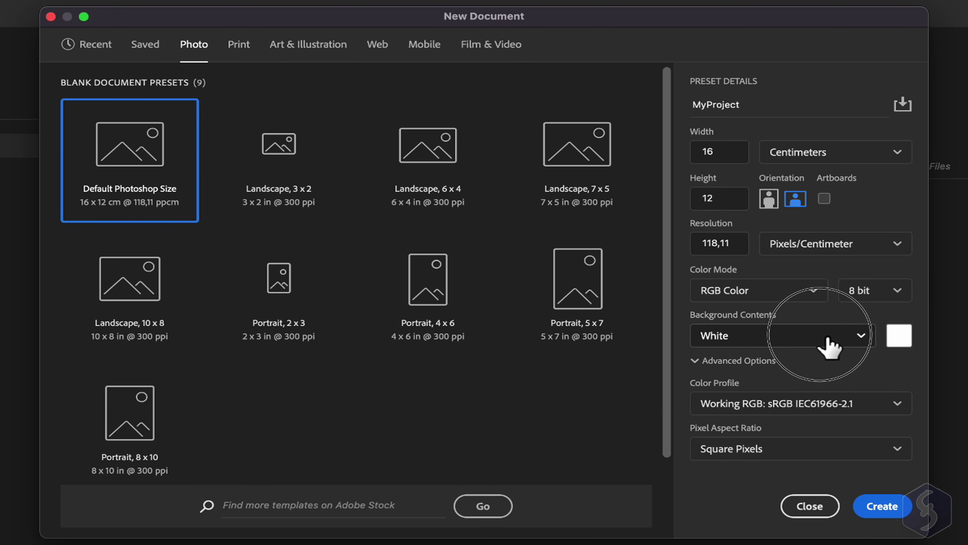
click(823, 343)
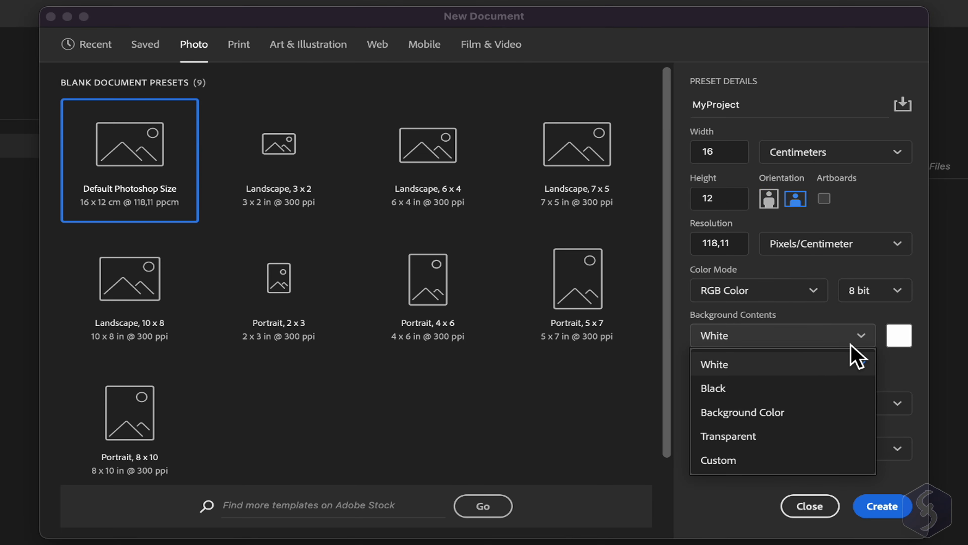
click(860, 341)
click(877, 507)
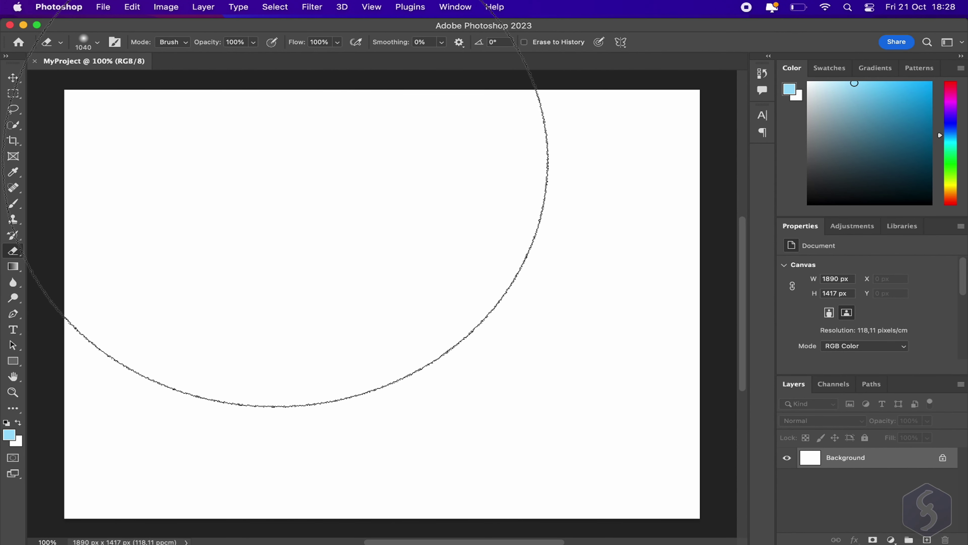
- Try the Move, Lasso, Quick Selection and Crop tools, then return to Move with V
click(16, 81)
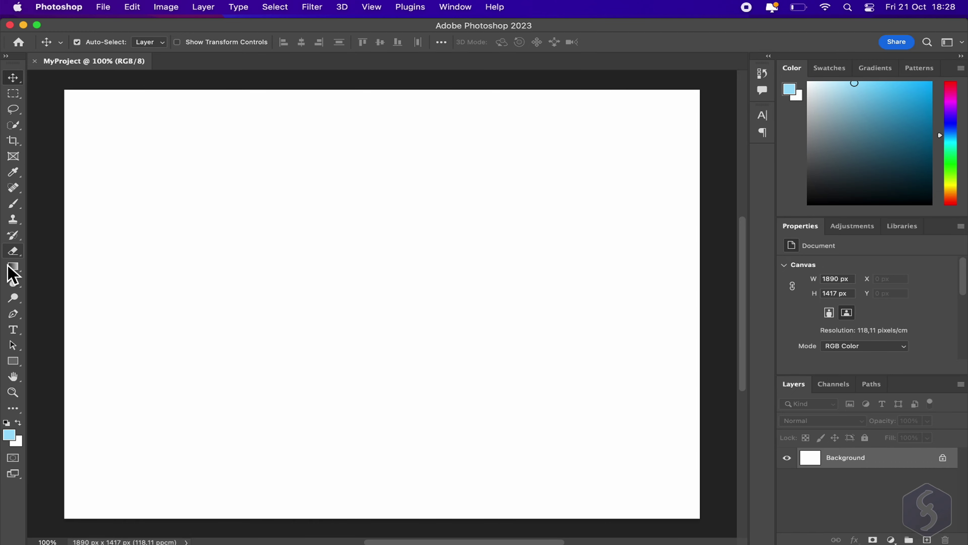
click(13, 108)
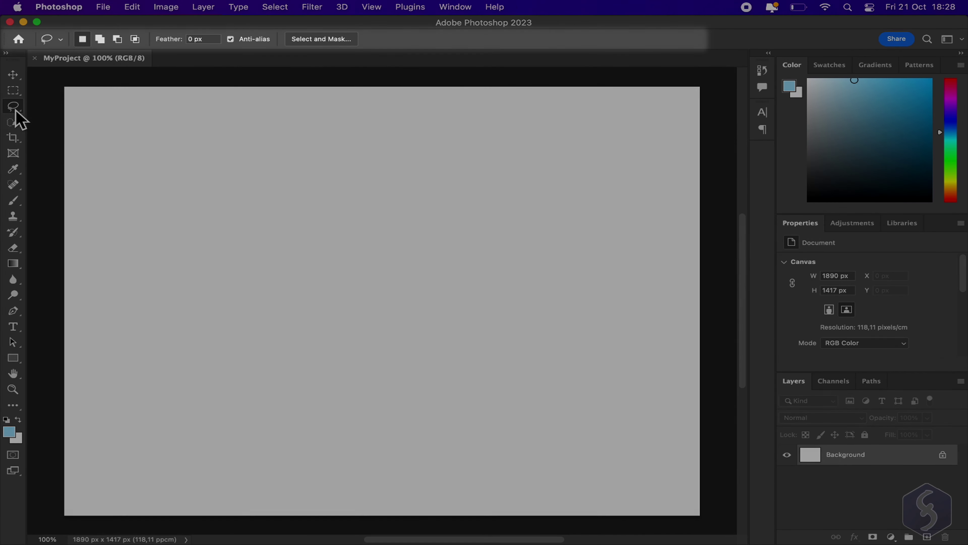
click(15, 124)
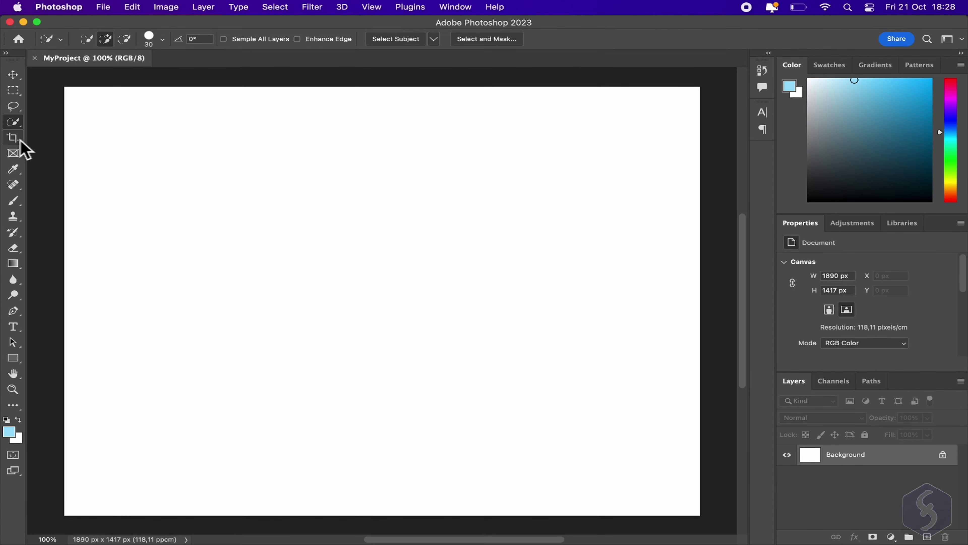
click(18, 140)
key(v)
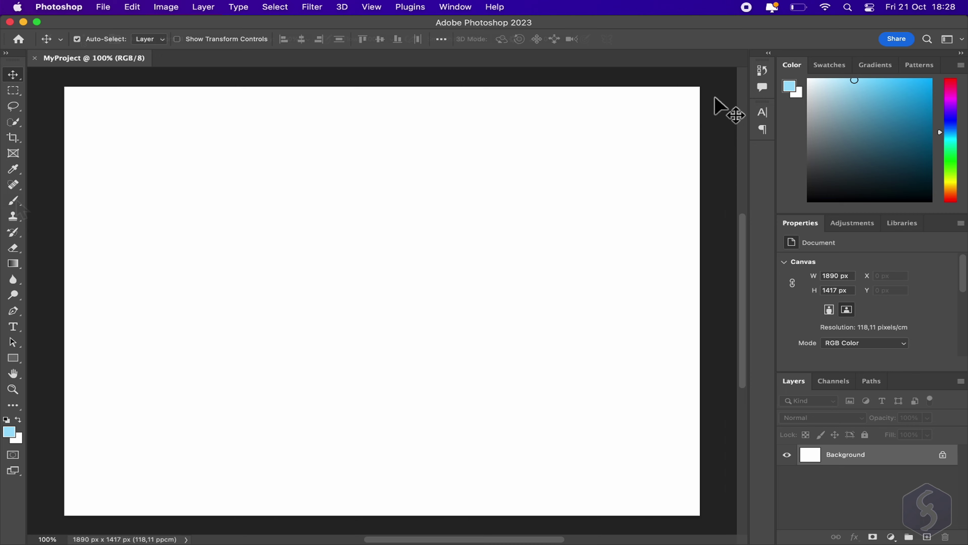
- Browse Swatches, Gradients and Libraries, then close Adjustments and reopen it from the Window menu
click(830, 65)
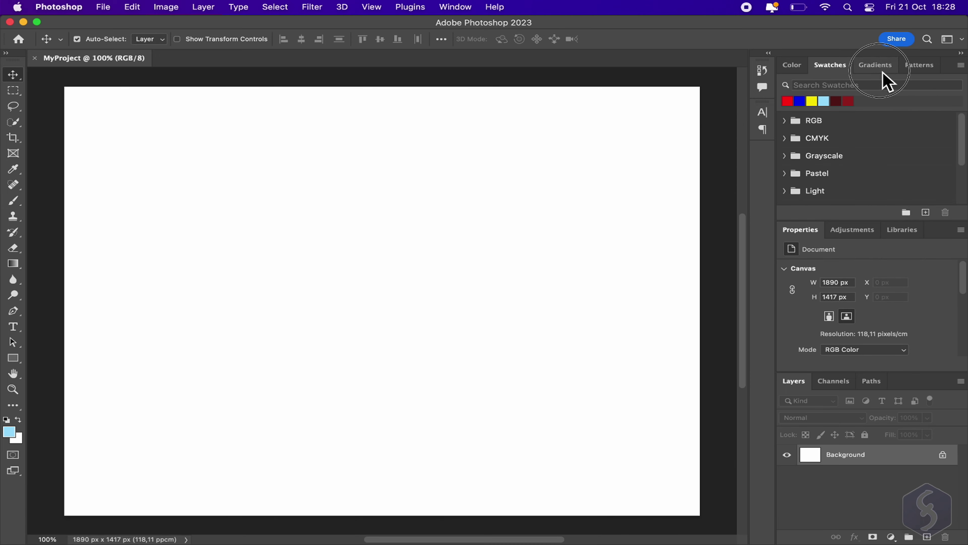
click(883, 71)
click(900, 230)
click(862, 230)
right_click(856, 233)
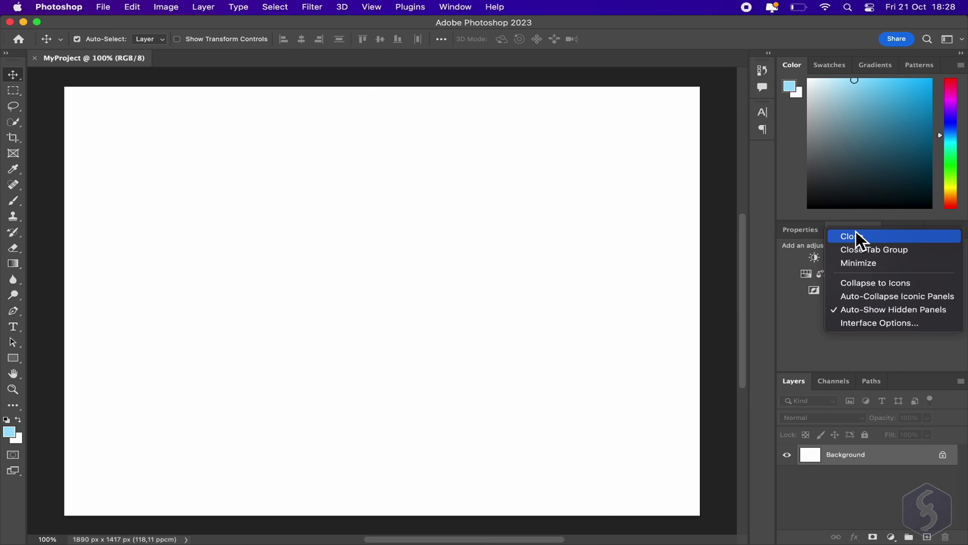
click(877, 238)
click(459, 7)
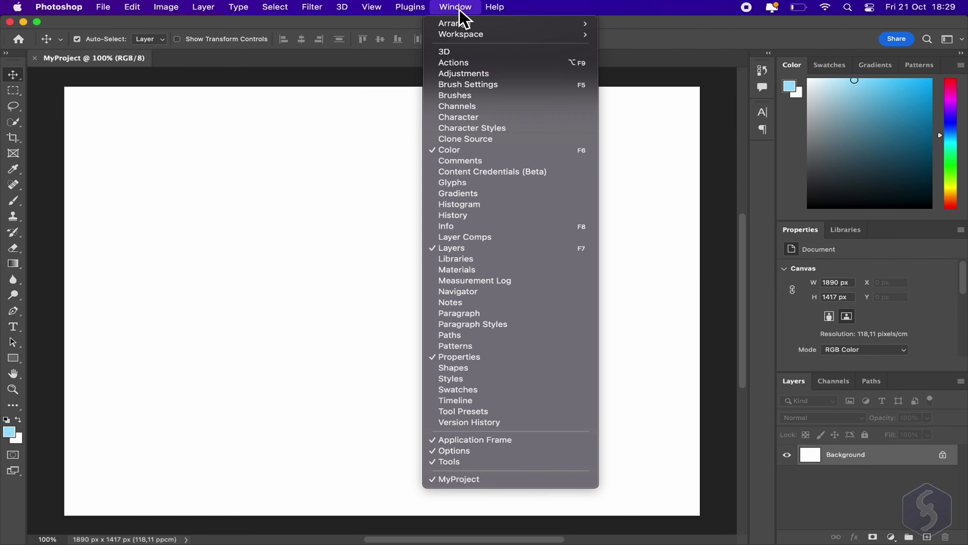
click(468, 75)
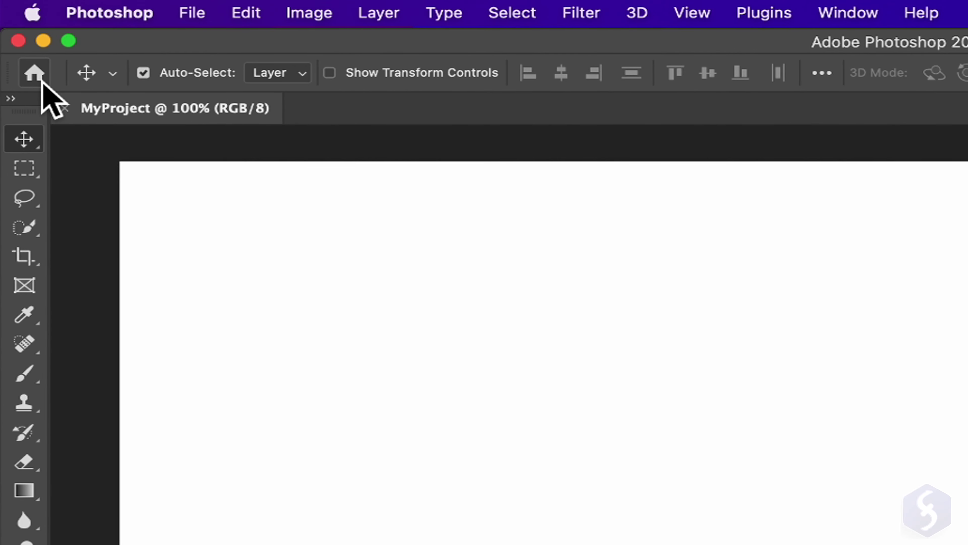
- Open the sunset photo IMG_20220203_125941.jpg through File > Open
click(42, 81)
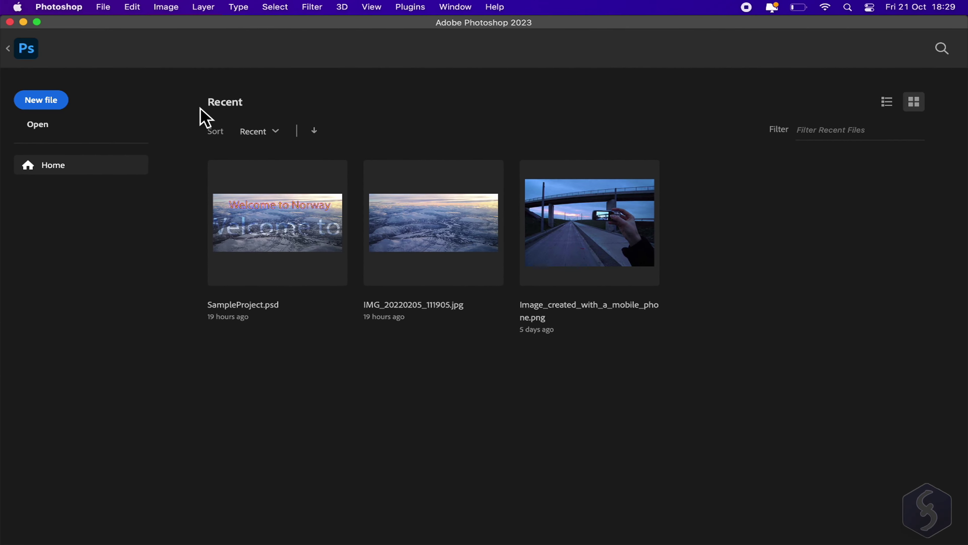
key(Escape)
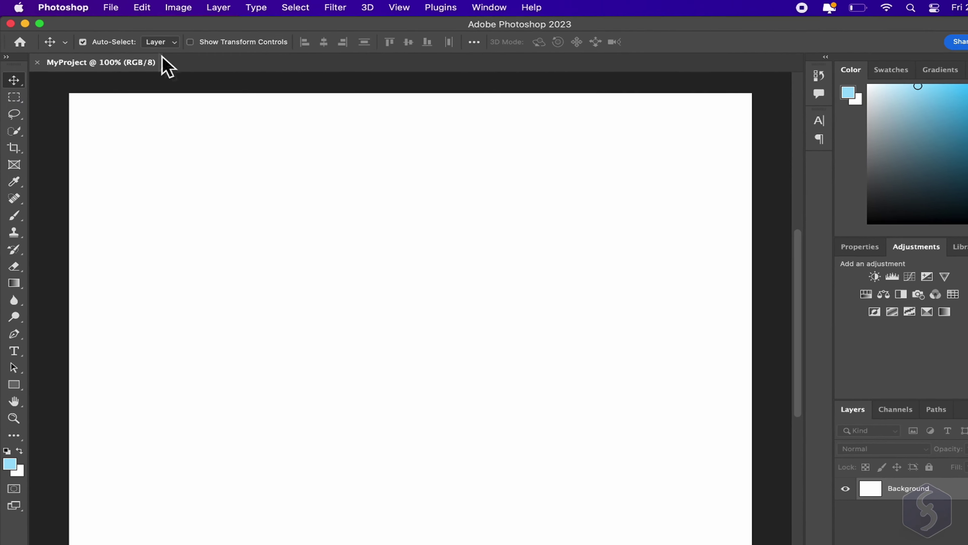
click(132, 8)
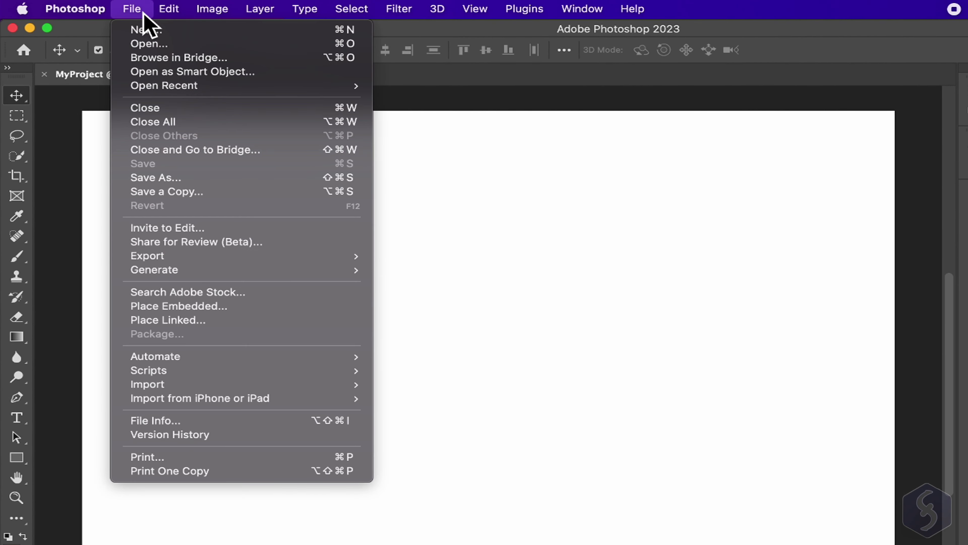
click(170, 42)
click(503, 217)
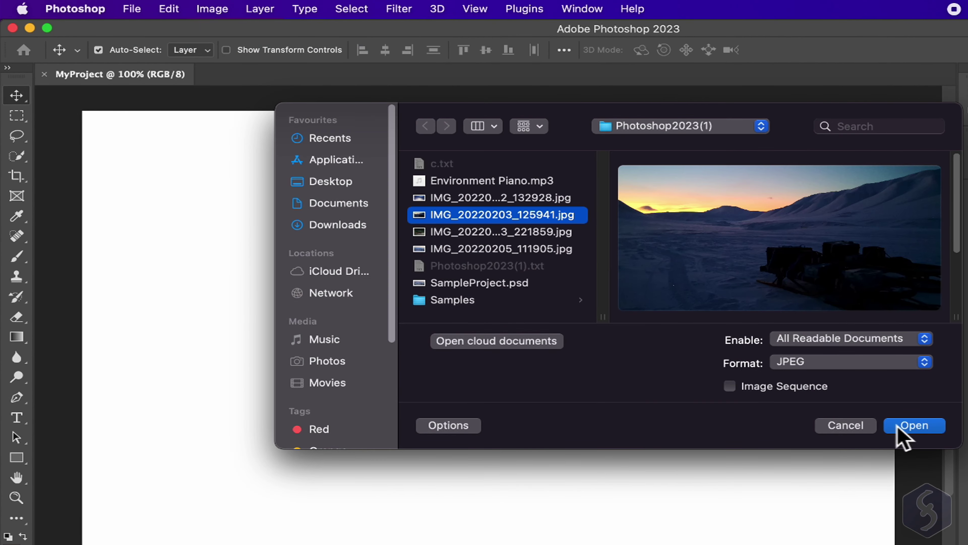
click(926, 427)
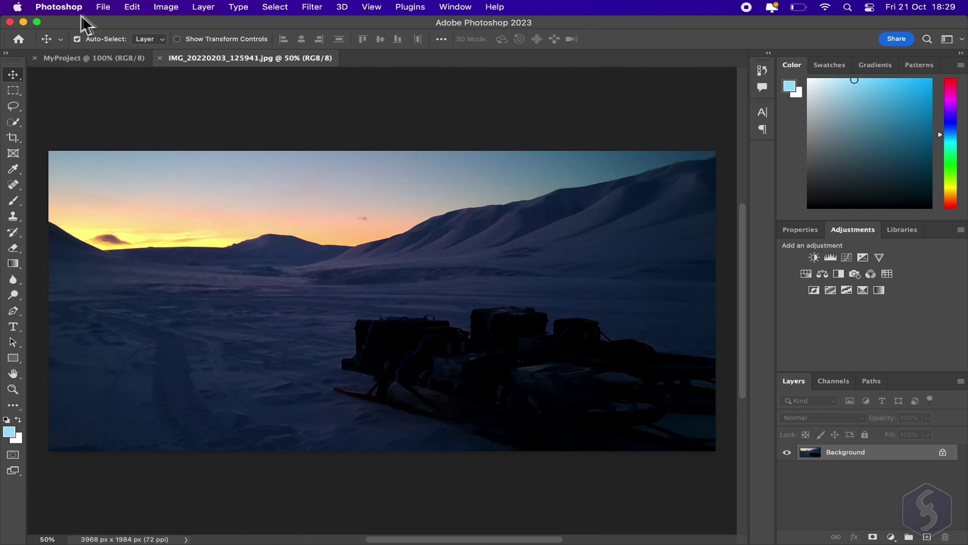
- Open SampleProject.psd through File > Open
click(102, 7)
click(121, 35)
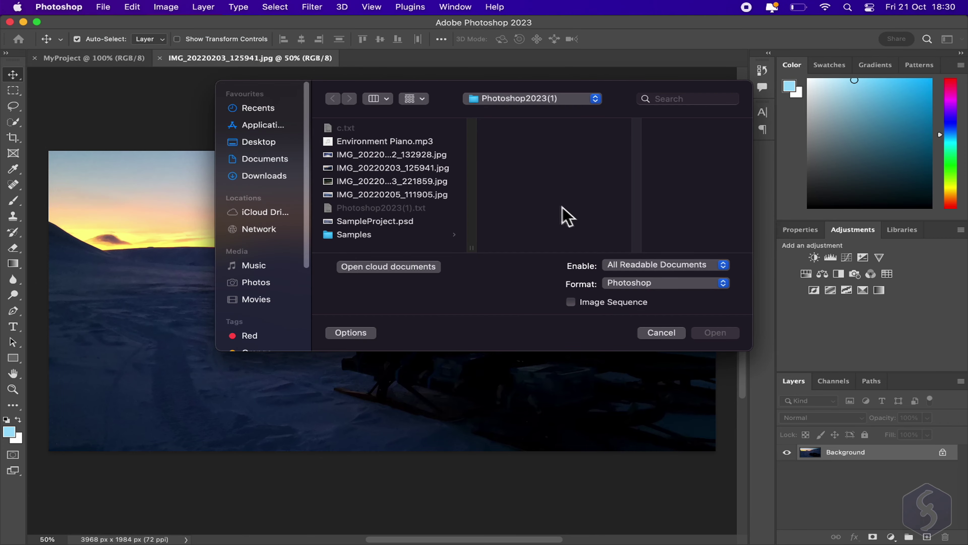
click(398, 222)
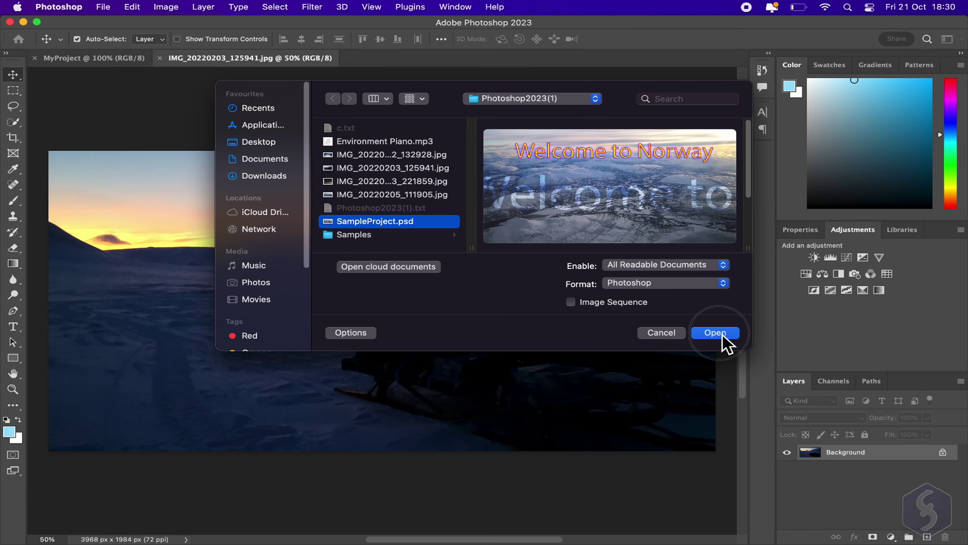
click(715, 332)
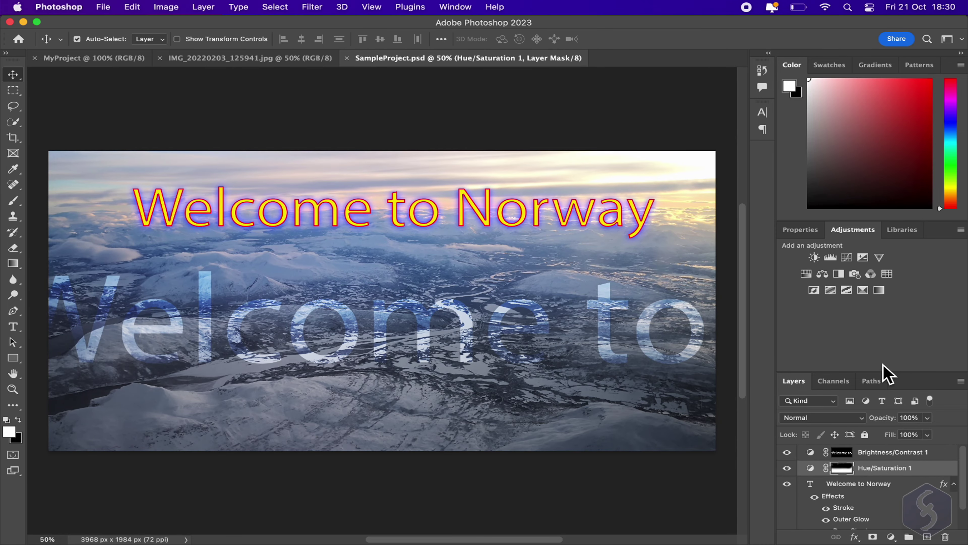
- Enlarge the Layers panel and toggle Brightness/Contrast 1, Hue/Saturation 1, text and Background layers off and on
drag(887, 378, 885, 244)
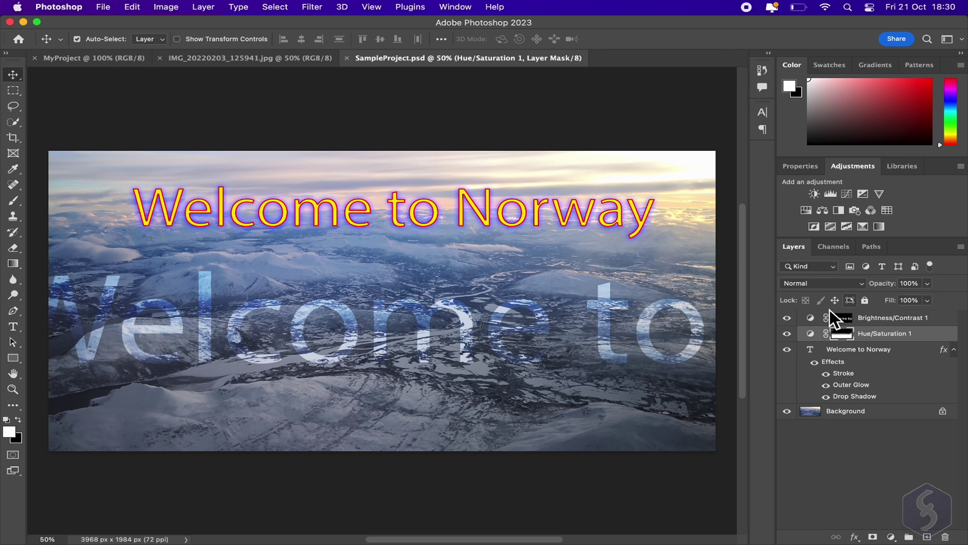
click(787, 319)
click(787, 318)
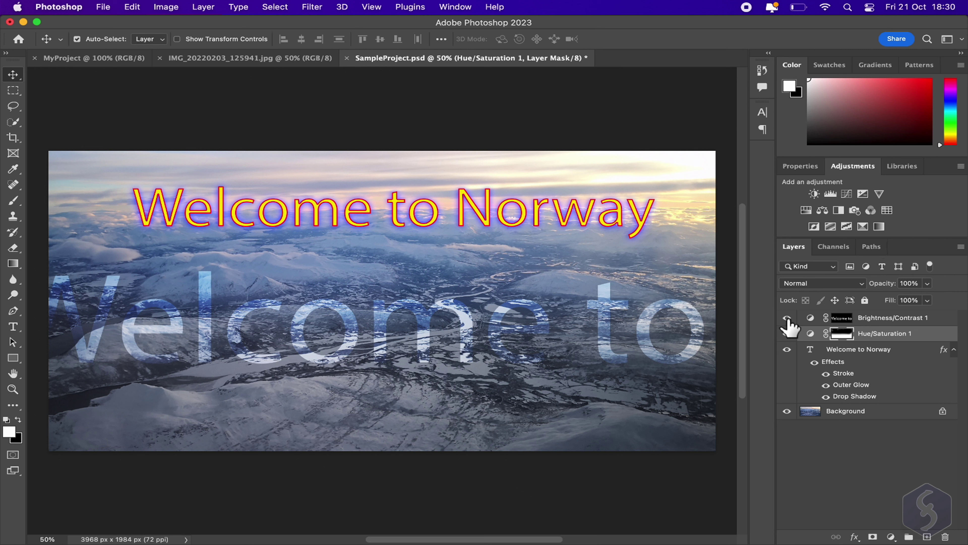
click(788, 333)
click(788, 334)
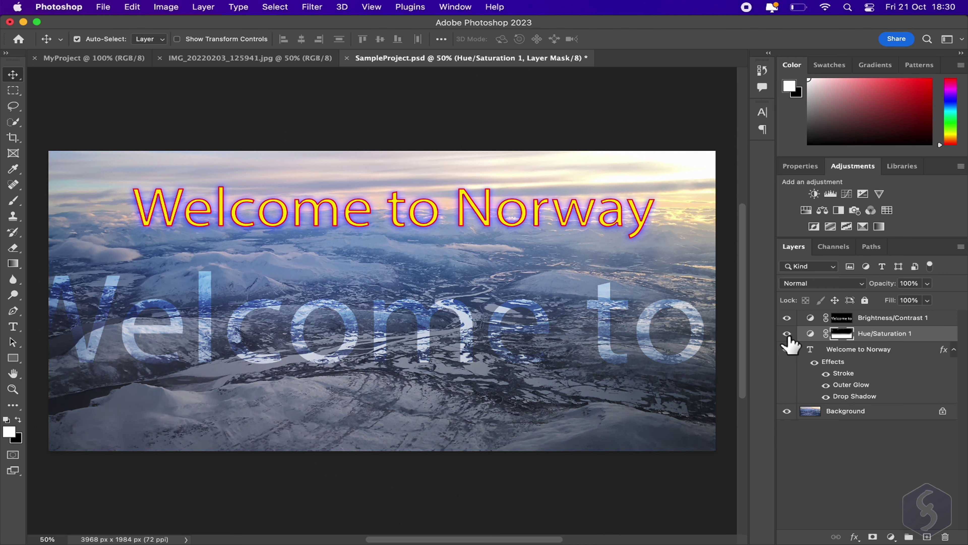
click(788, 350)
click(788, 349)
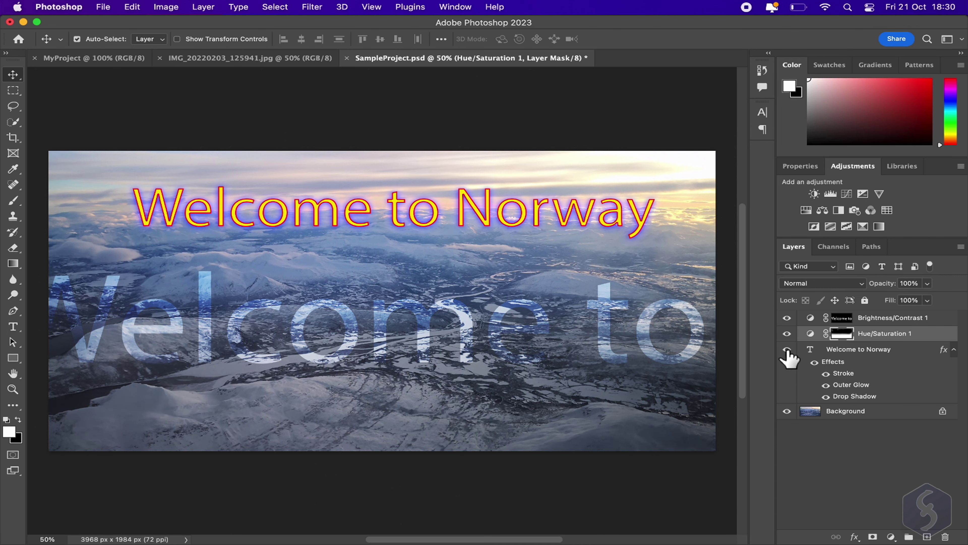
click(787, 411)
click(787, 411)
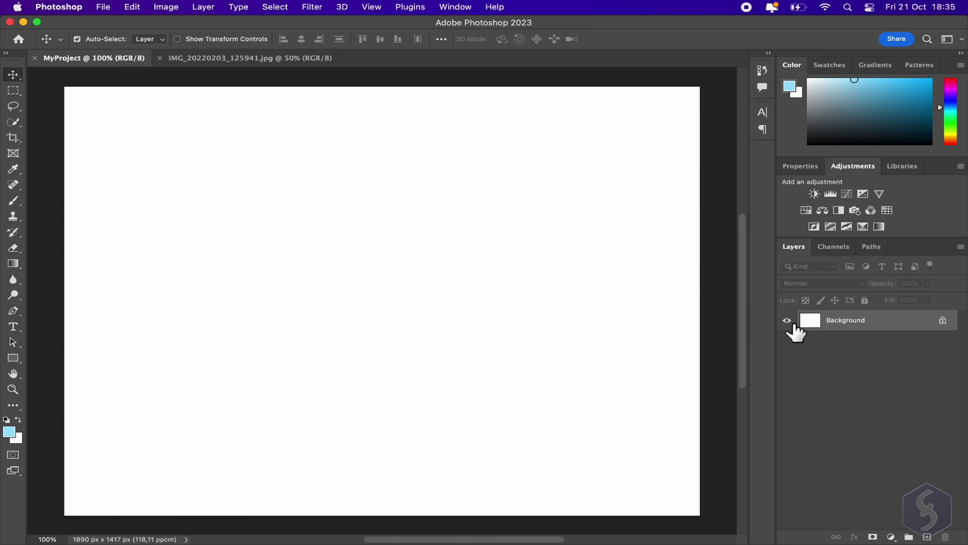
- Switch to the sunset photo and convert its locked Background into a regular layer named Layer 0
click(279, 63)
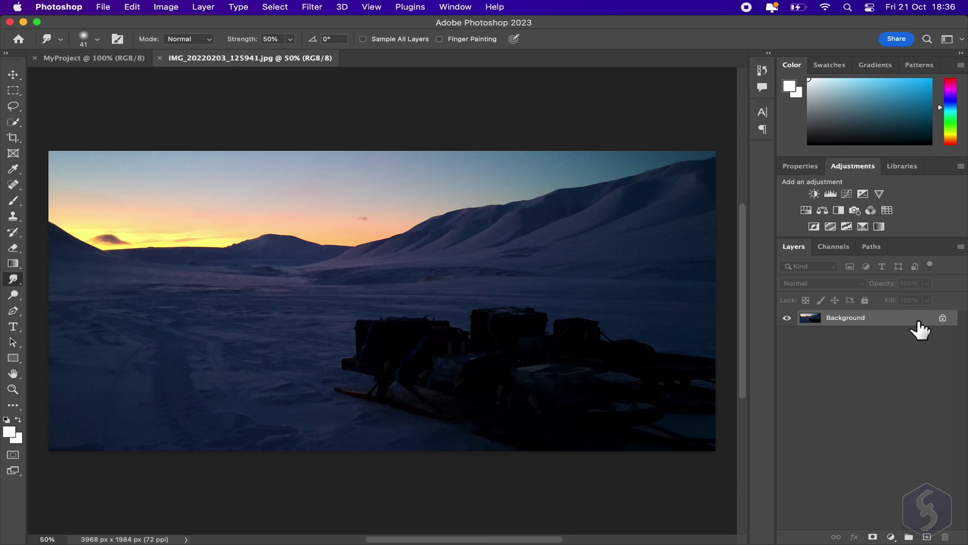
double_click(879, 322)
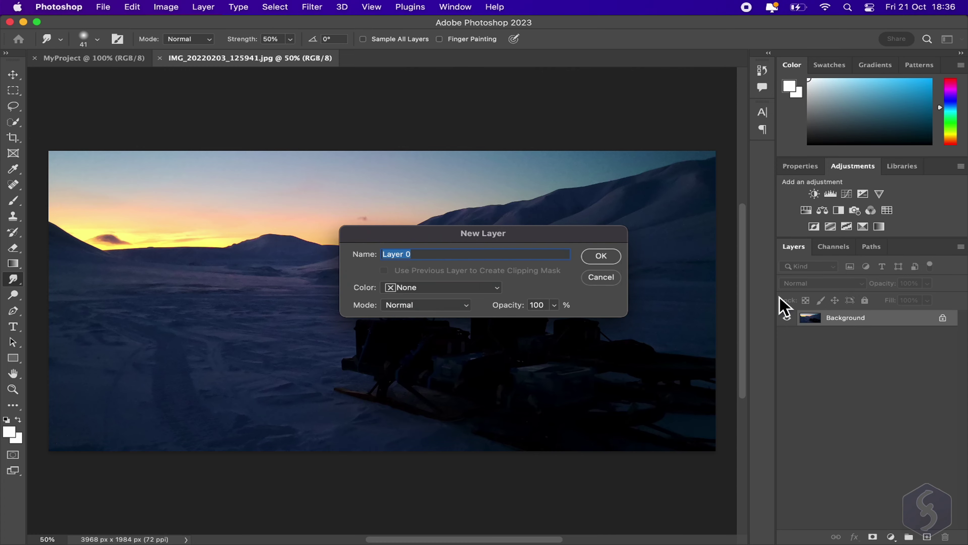
click(604, 260)
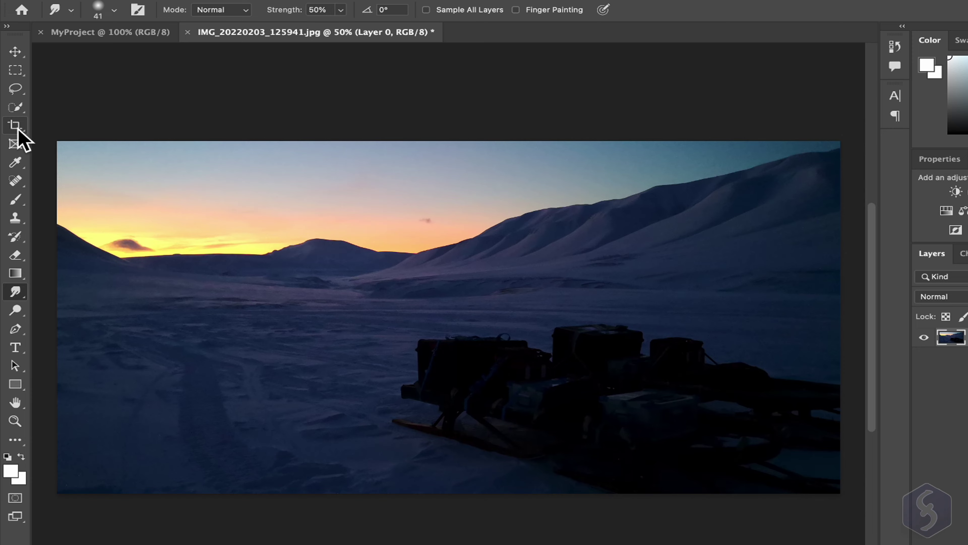
- With the Crop tool, adjust the crop box and choose the 16:9 ratio preset
click(15, 128)
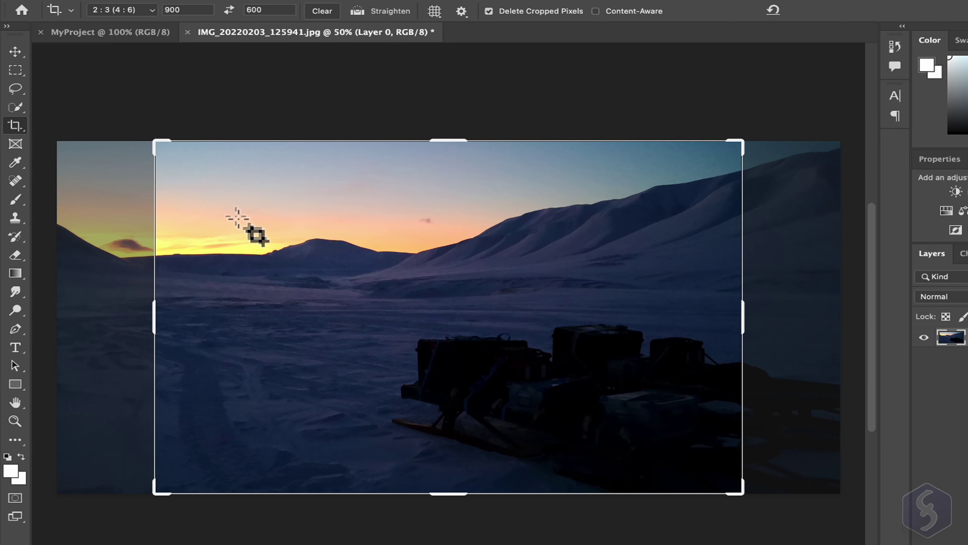
drag(157, 143, 174, 155)
mouse_move(256, 212)
mouse_down()
mouse_move(225, 202)
mouse_move(282, 229)
mouse_move(377, 229)
mouse_move(223, 223)
mouse_move(244, 238)
mouse_move(248, 216)
mouse_move(256, 225)
mouse_up()
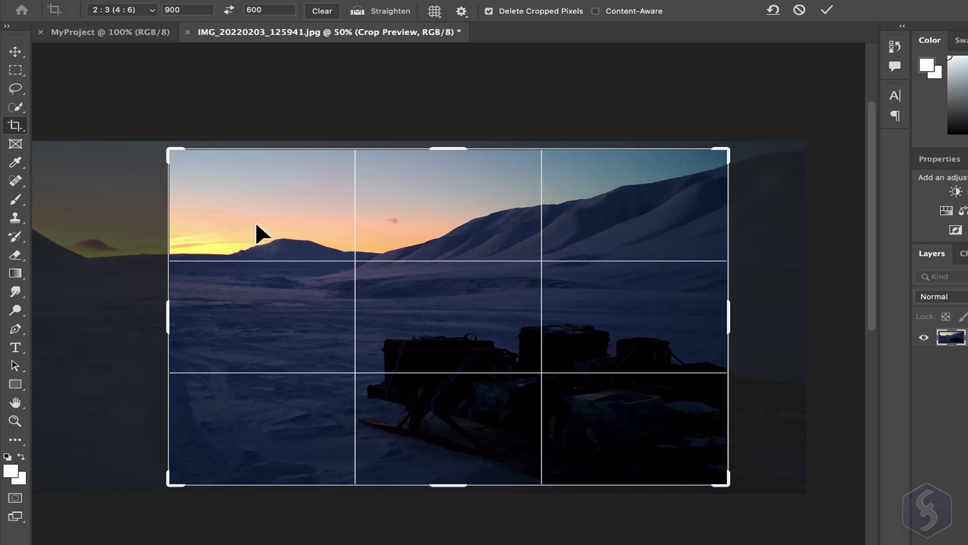
click(138, 13)
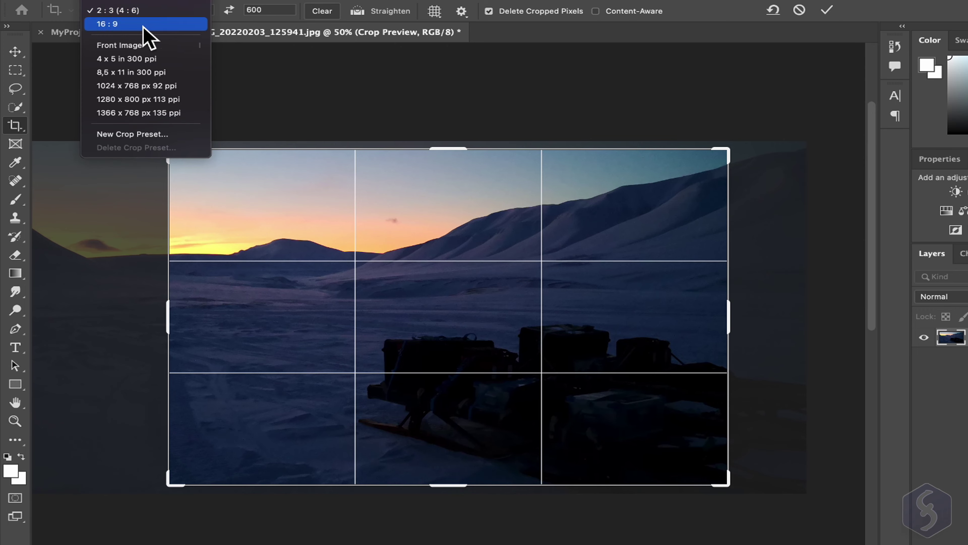
click(146, 24)
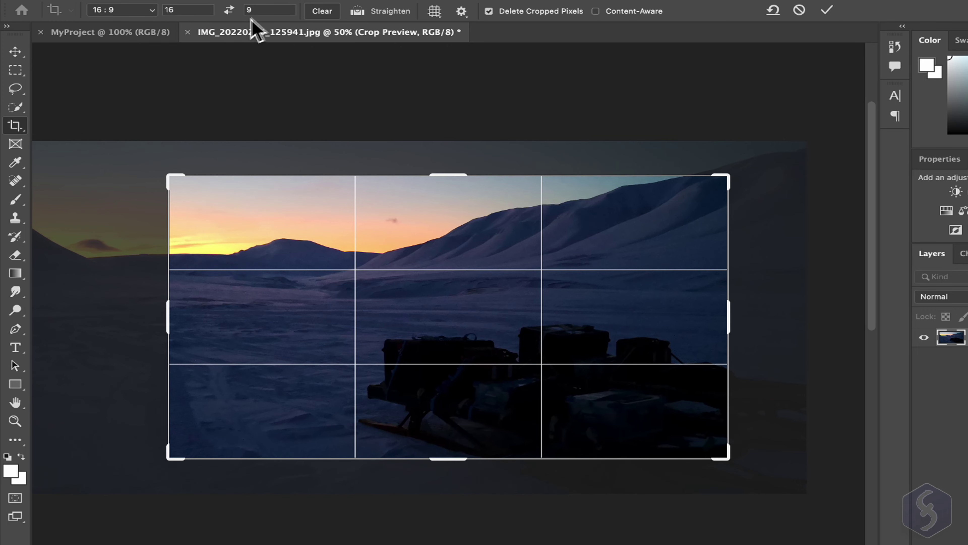
- Change the crop ratio to 20:9, commit it, and shift the photo up in a new crop box
double_click(200, 11)
text(20)
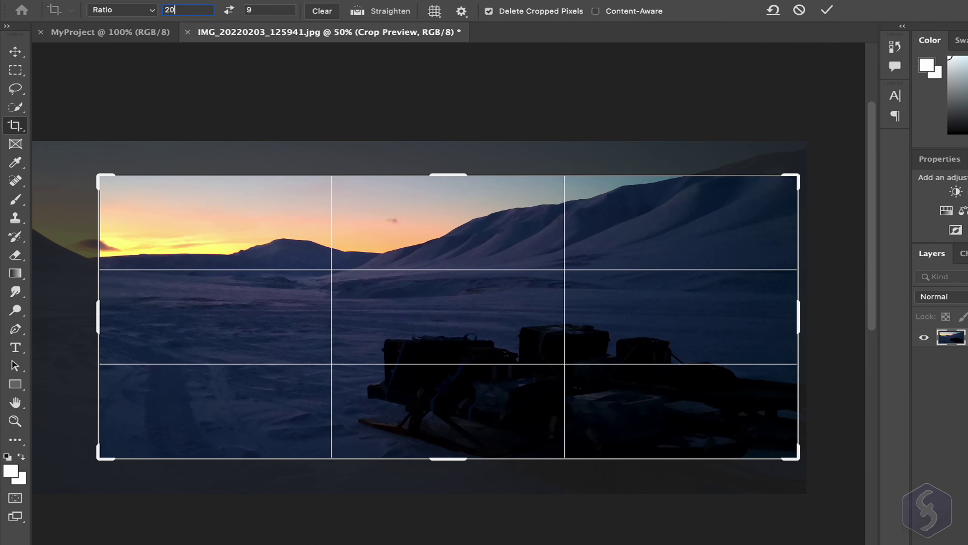
key(Tab)
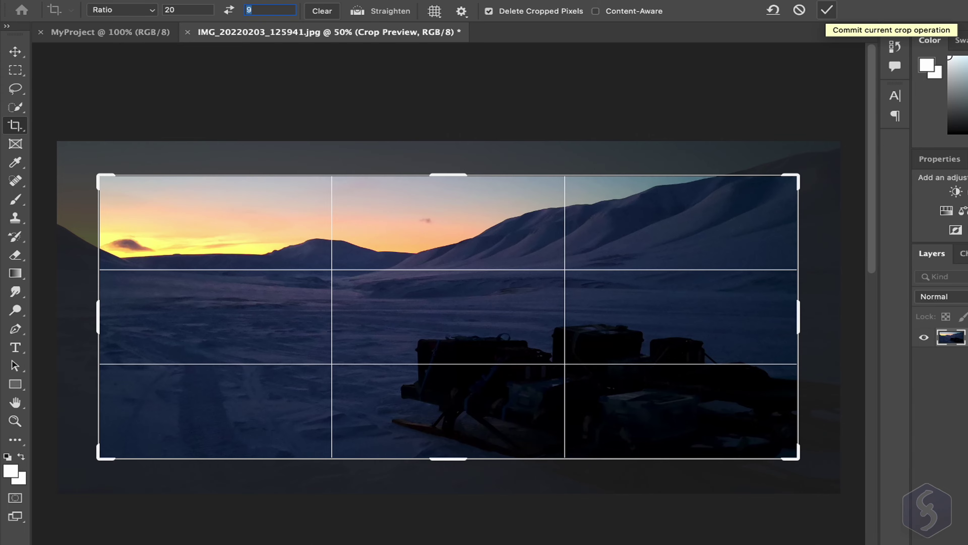
click(827, 11)
click(519, 339)
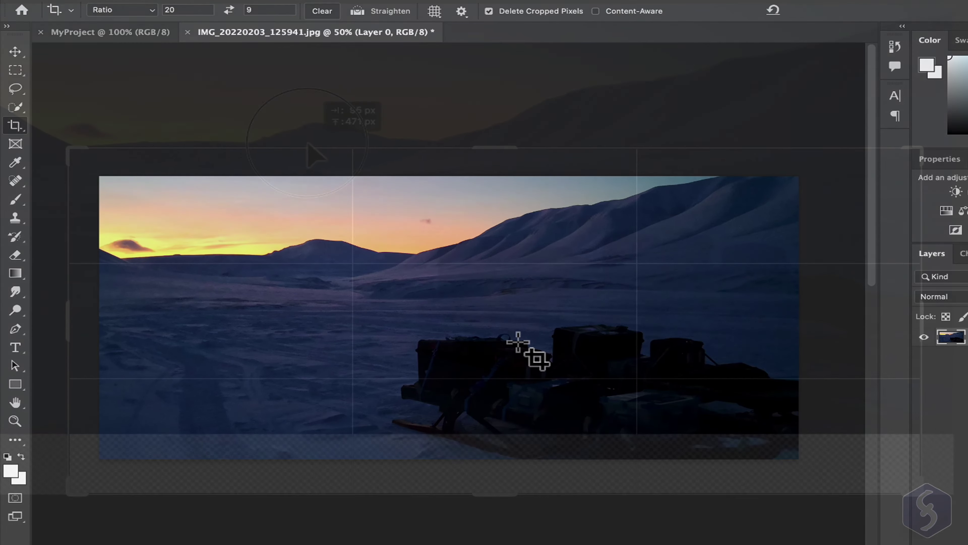
drag(519, 339, 313, 265)
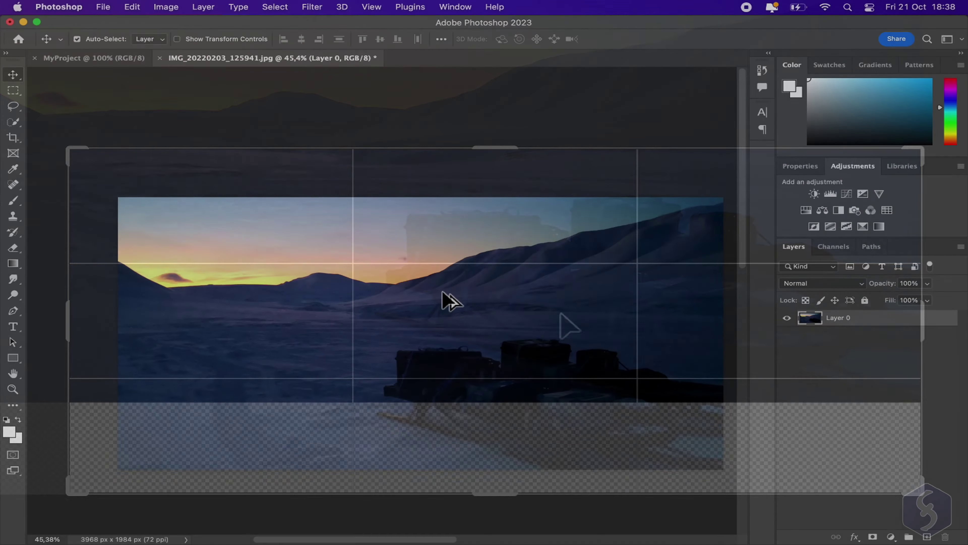
scroll(429, 273, up, 10)
scroll(429, 273, up, 5)
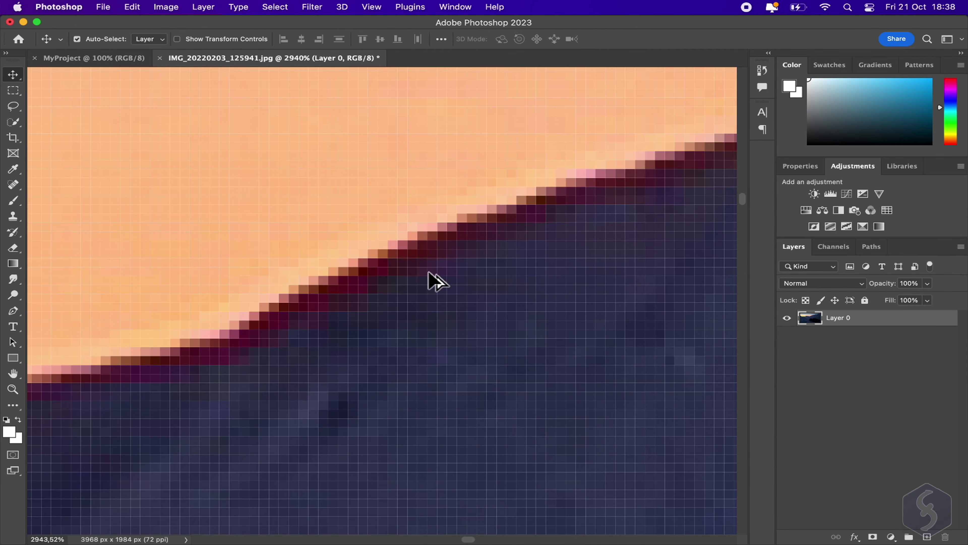
scroll(435, 273, down, 8)
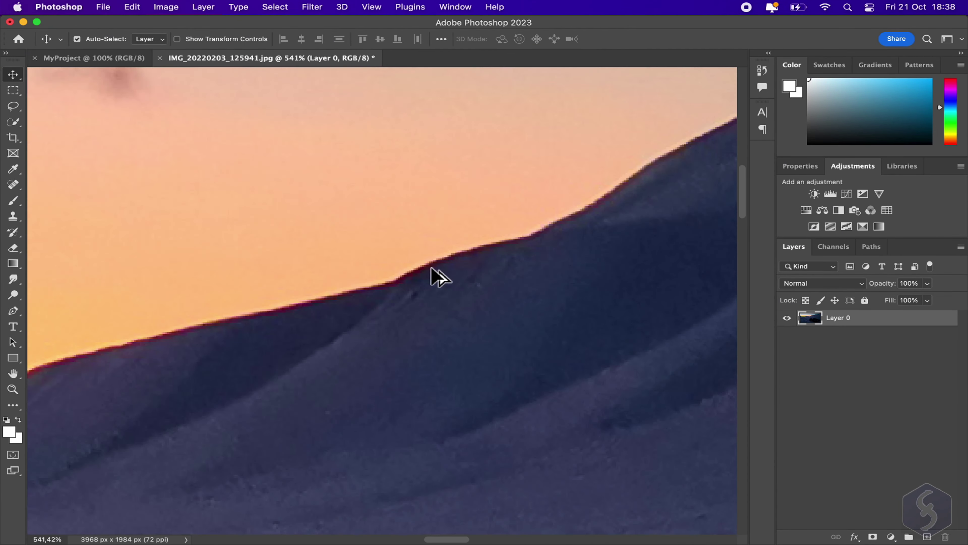
scroll(375, 292, right, 2)
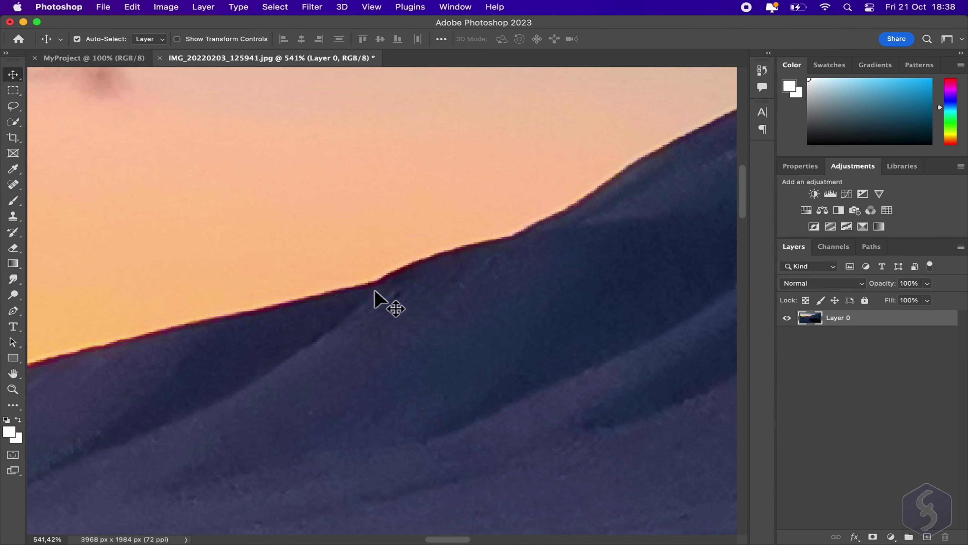
key(super+0)
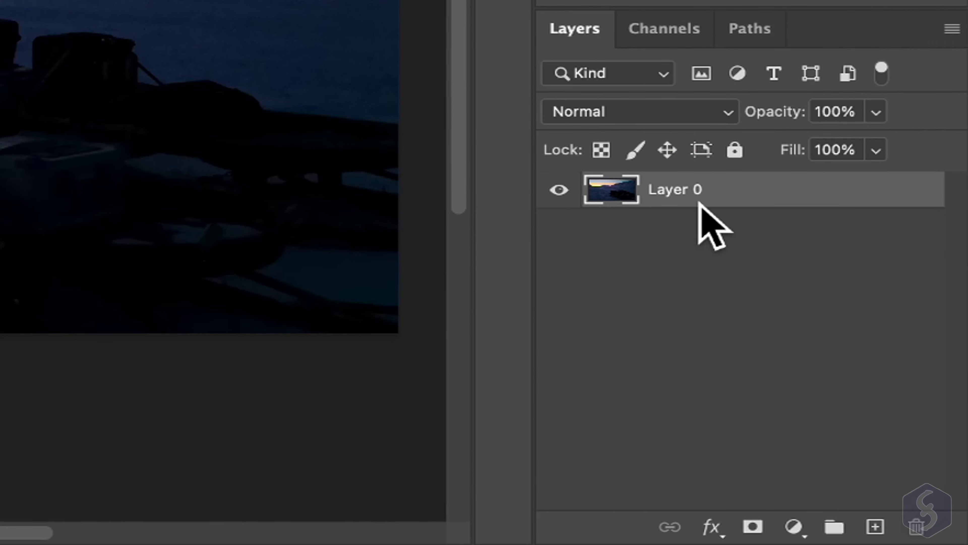
- Smear the distant ridge line near the horizon with the Smudge Tool
click(16, 300)
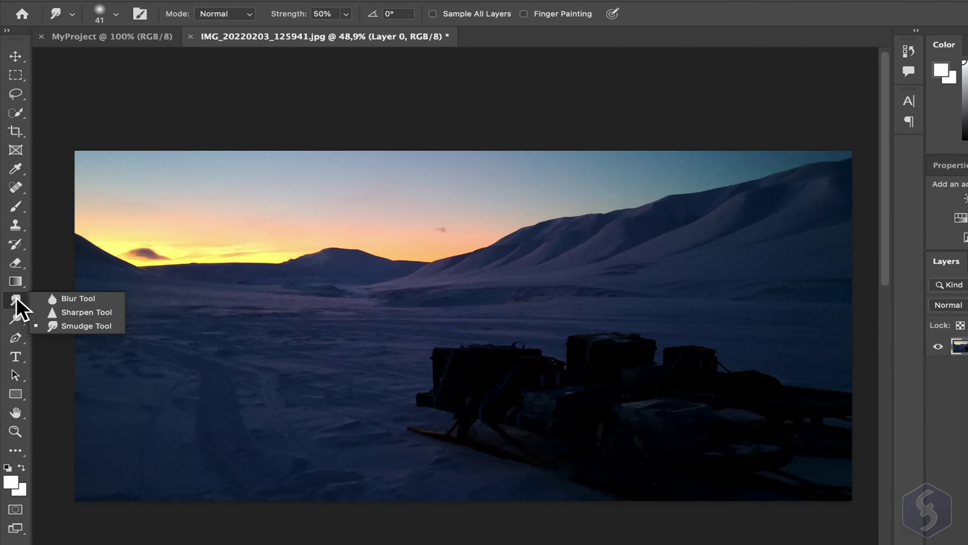
click(76, 326)
mouse_move(203, 282)
mouse_down()
mouse_move(210, 258)
mouse_move(238, 247)
mouse_move(248, 261)
mouse_move(273, 239)
mouse_move(311, 248)
mouse_up()
right_click(15, 304)
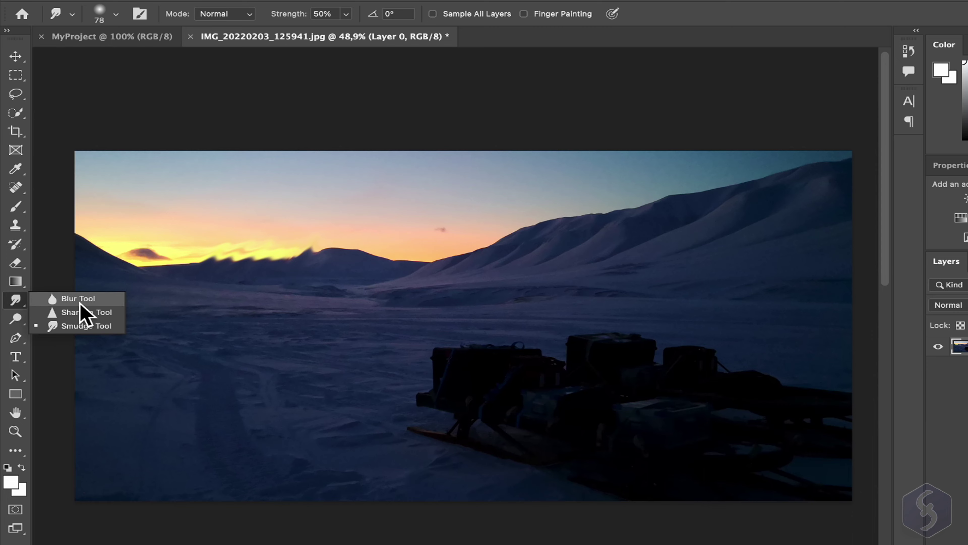
key(Escape)
- Move the Elliptical Marquee Tool into Extra Tools in the Edit Toolbar dialog
click(16, 455)
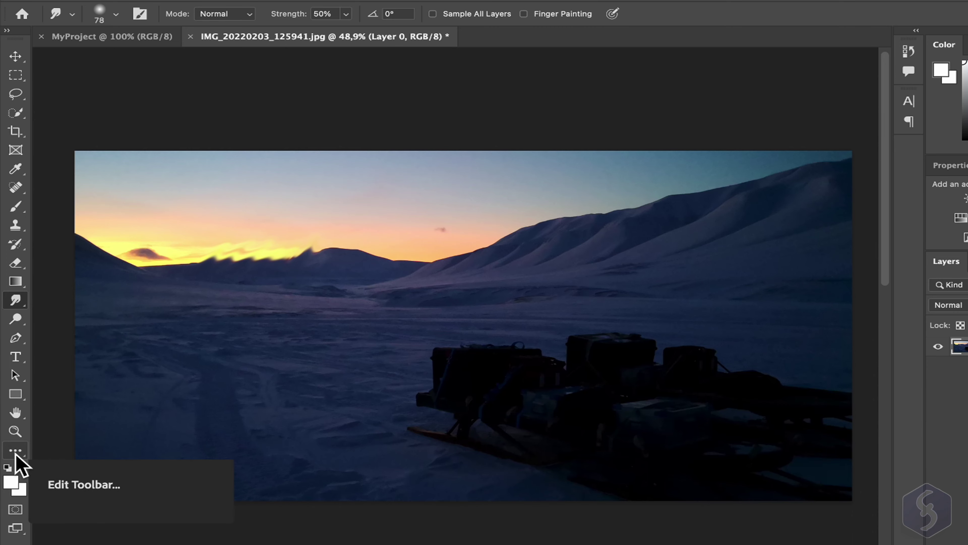
click(16, 454)
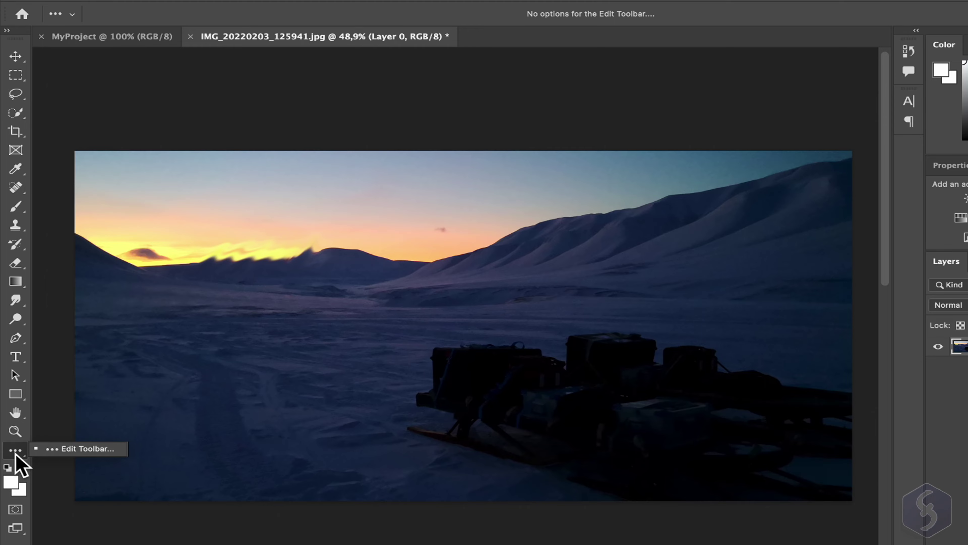
click(75, 450)
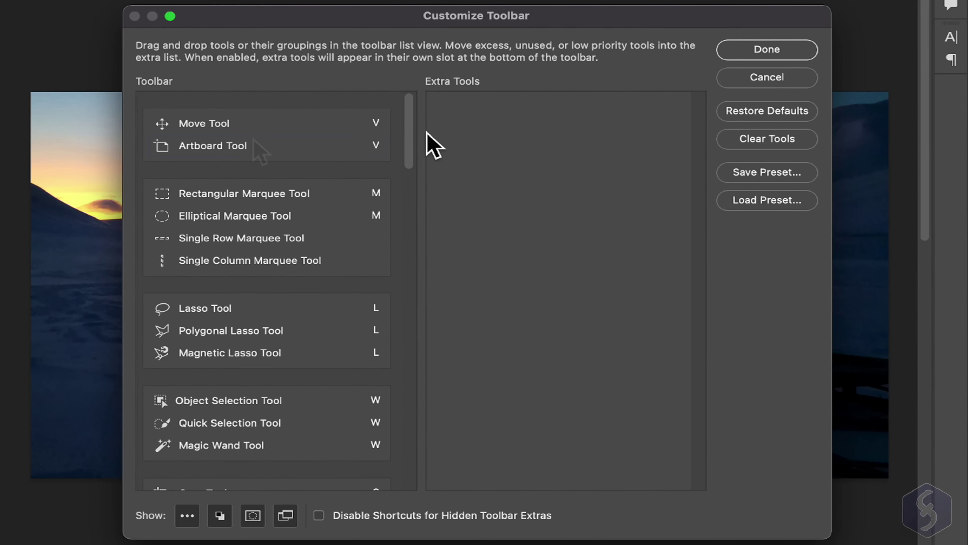
drag(282, 216, 556, 132)
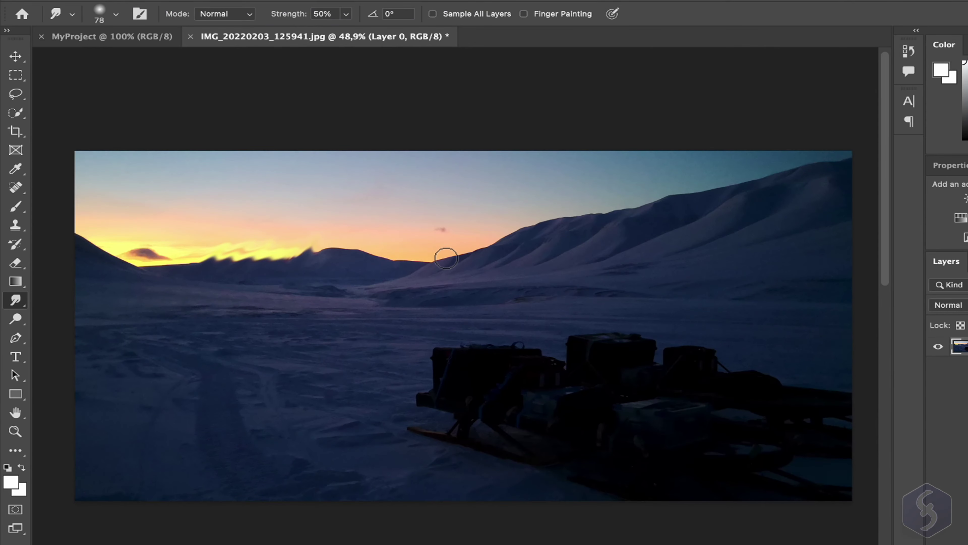
- Zoom and pan across the image to inspect the smudged ridge, snow slopes and foreground boxes
scroll(446, 259, up, 10)
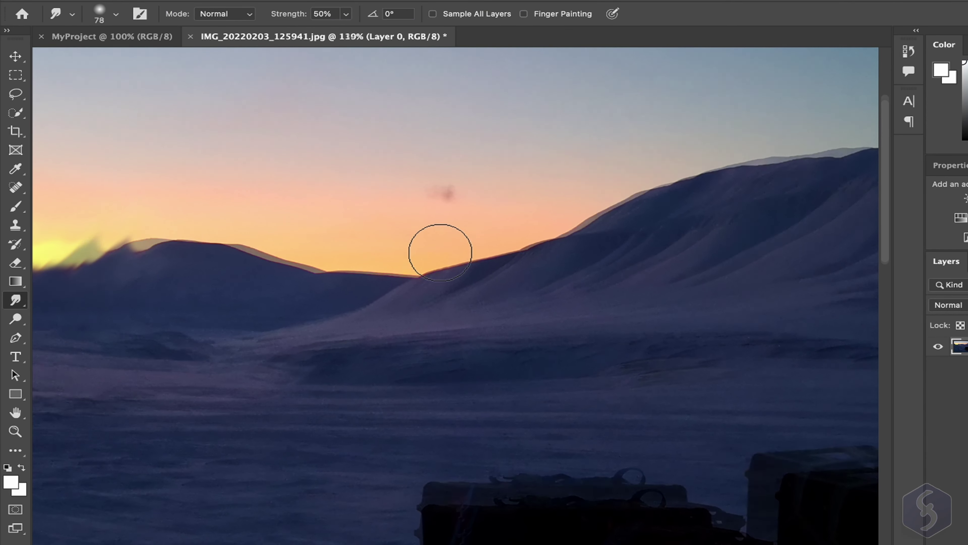
scroll(440, 253, down, 8)
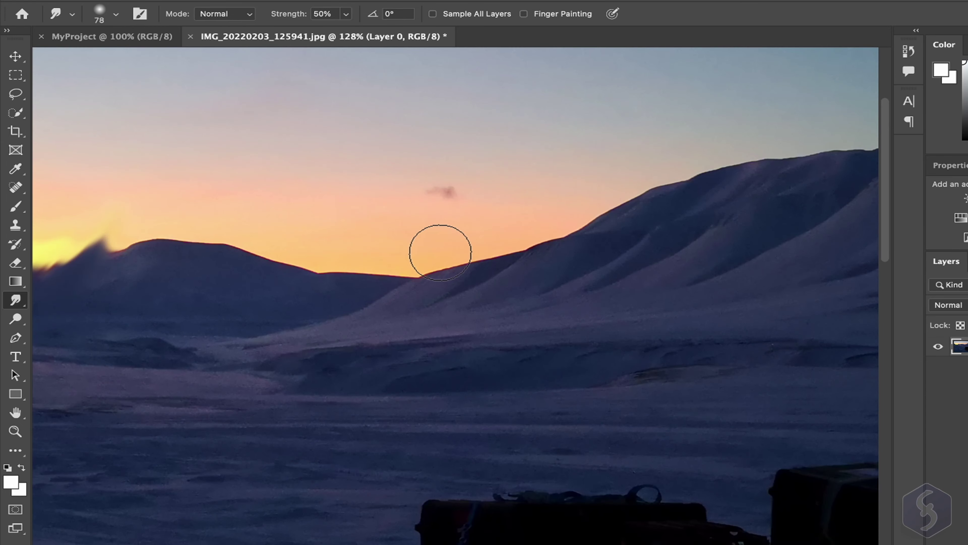
scroll(441, 252, down, 2)
scroll(440, 252, up, 8)
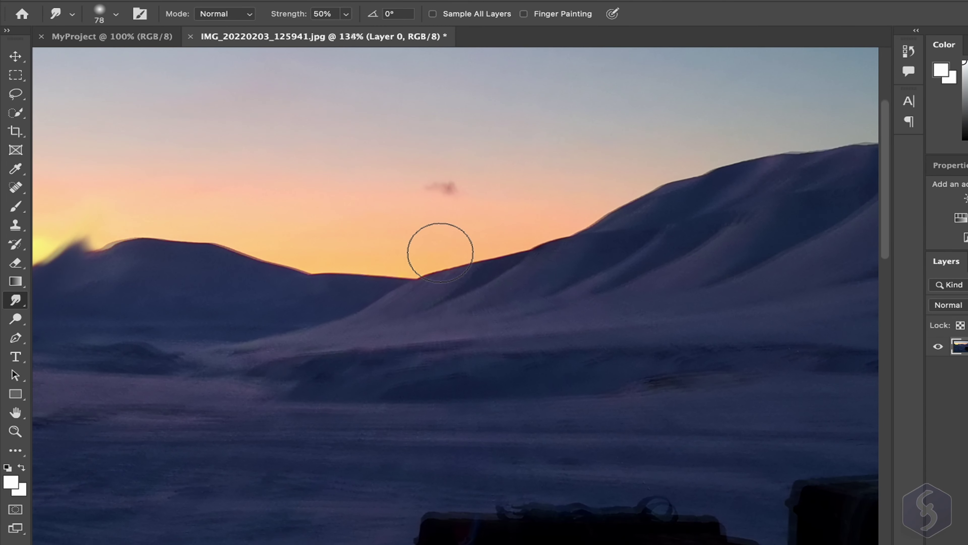
drag(456, 311, 439, 218)
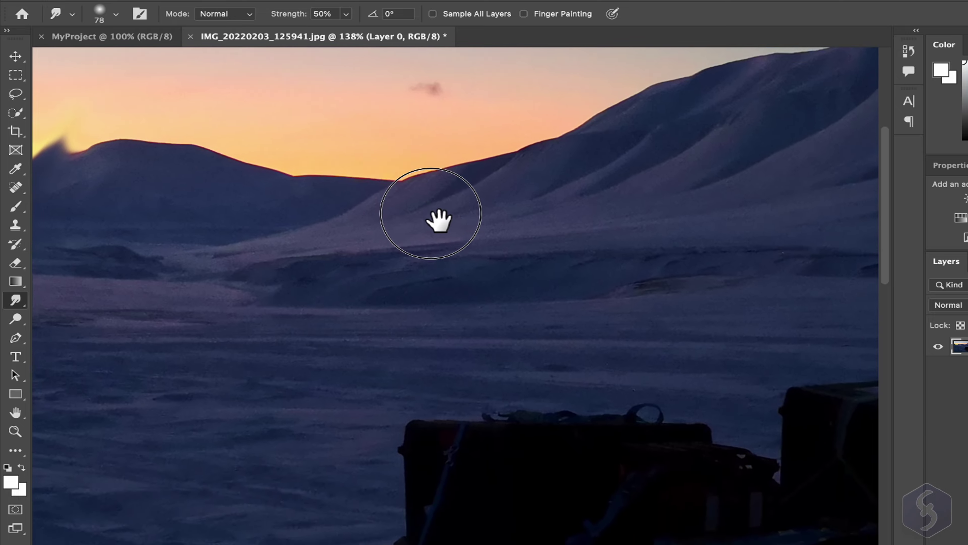
drag(633, 326, 331, 339)
drag(811, 242, 691, 227)
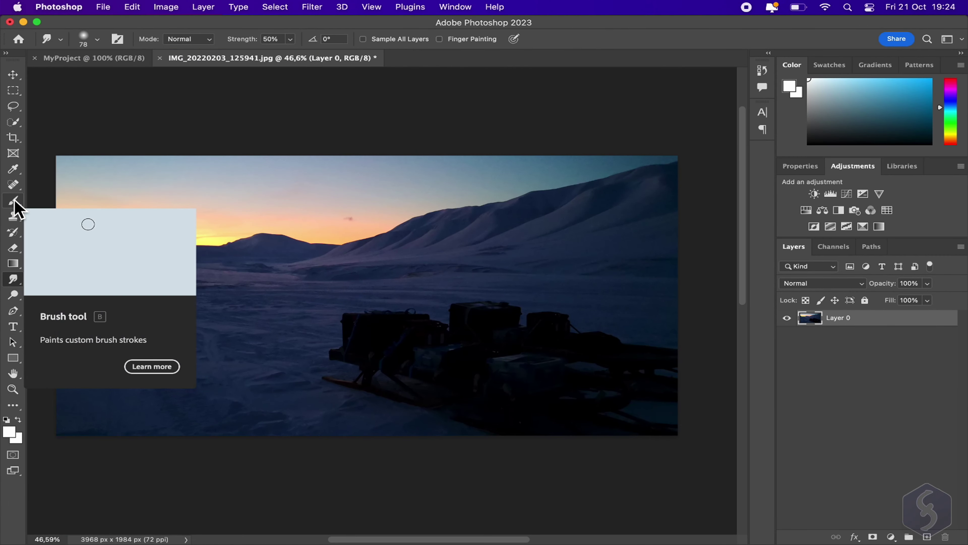
- Select the regular Brush Tool, set red in the Color panel, then sample yellow from the sunset sky
click(17, 204)
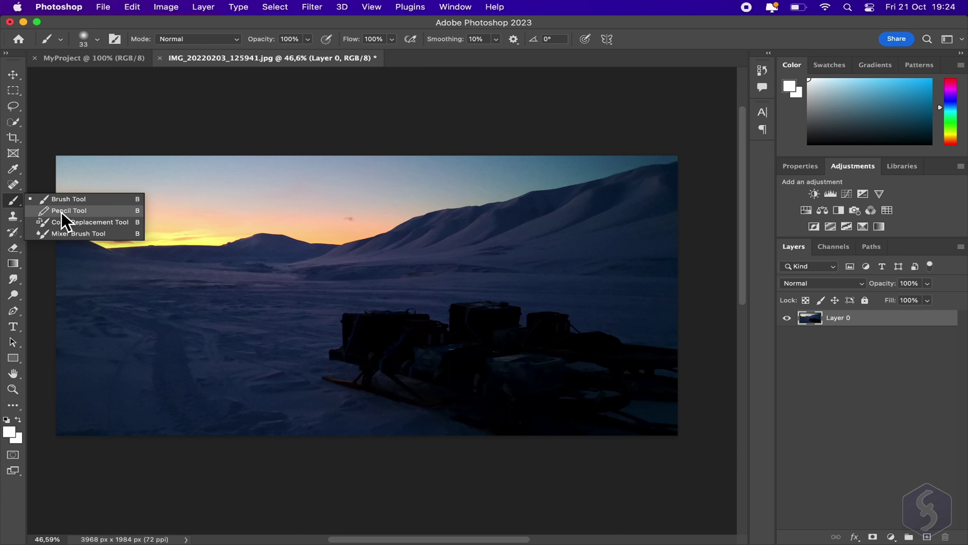
click(67, 200)
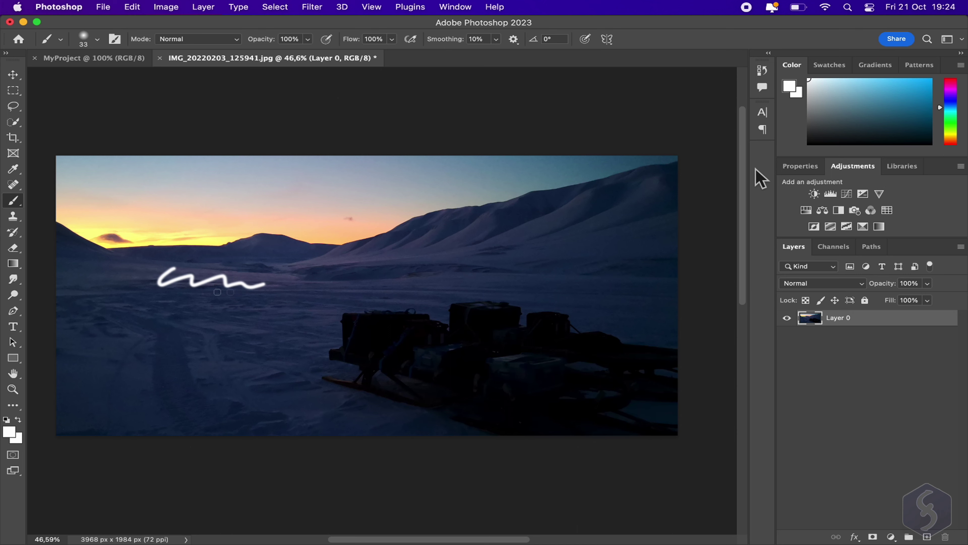
drag(948, 95, 955, 81)
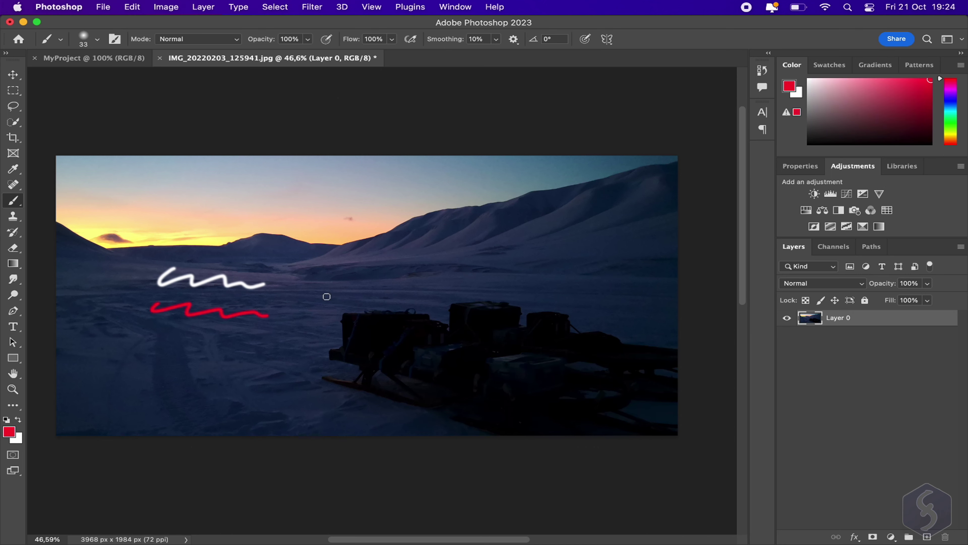
alt+click(208, 252)
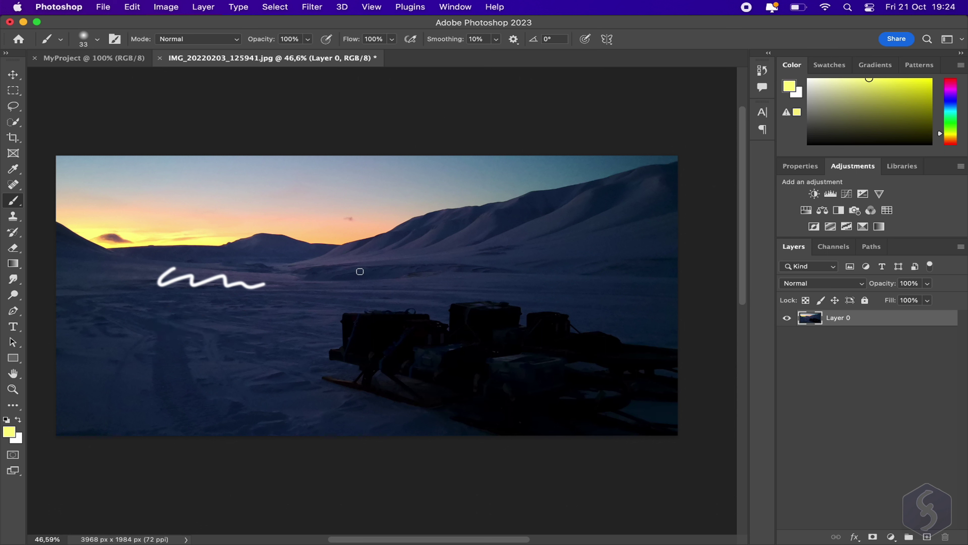
- Step through the History states back to the first white stroke
click(460, 14)
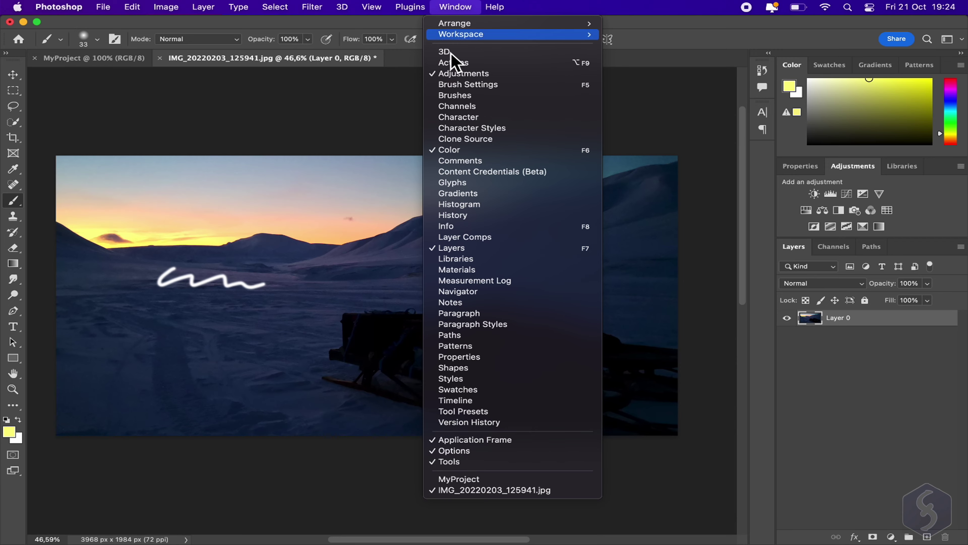
click(494, 216)
click(669, 143)
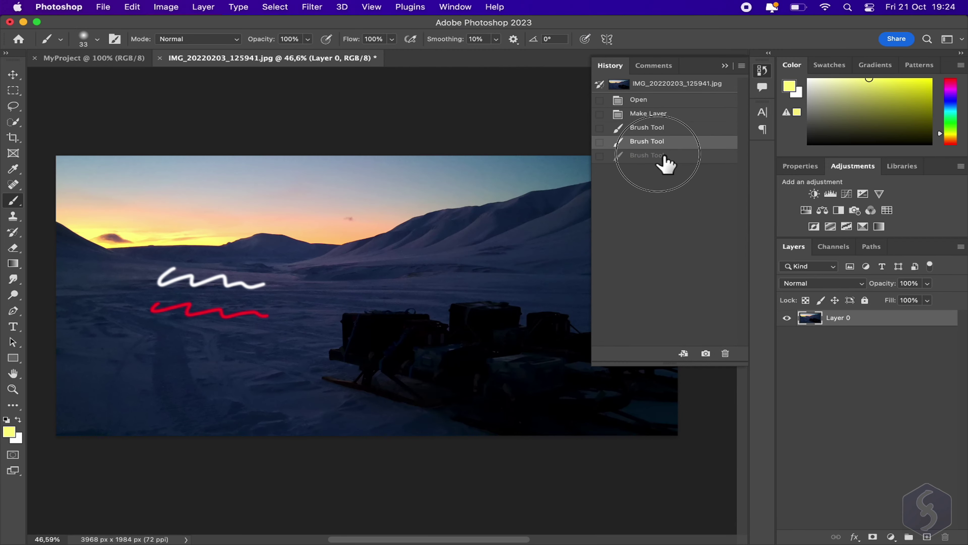
click(670, 154)
click(672, 142)
click(672, 130)
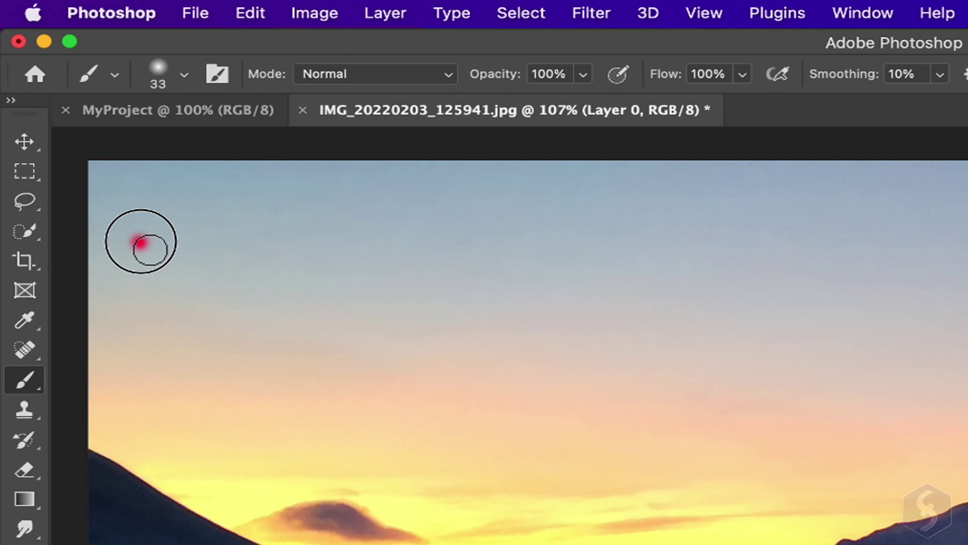
- Paint red test strokes in the sky, rotating the brush tip and enlarging it to 94 px
mouse_move(139, 245)
mouse_down()
mouse_move(313, 225)
mouse_move(443, 234)
mouse_up()
click(184, 74)
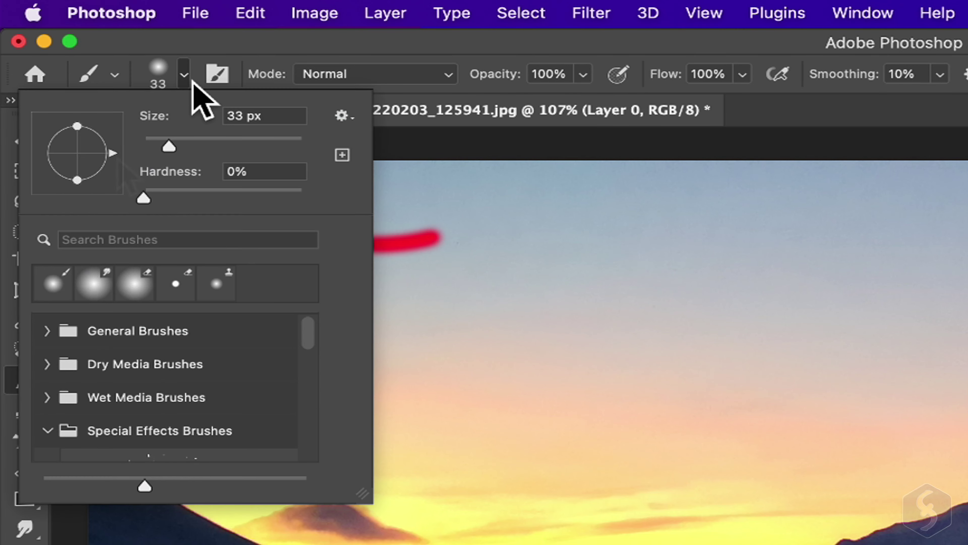
drag(117, 159, 101, 184)
key(Return)
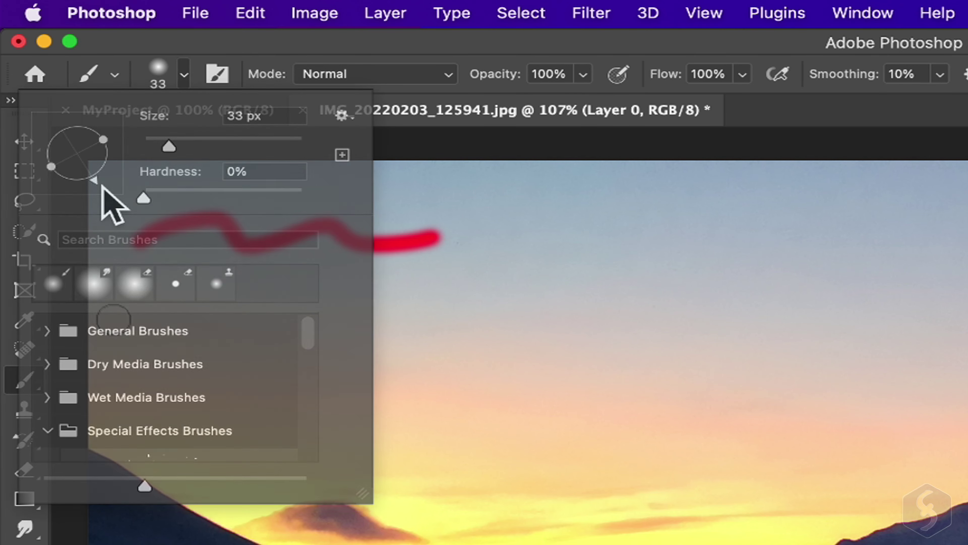
drag(132, 296, 313, 307)
click(184, 75)
drag(190, 146, 218, 146)
key(Return)
- Paint a soft red stroke, then raise hardness to 100% and paint a hard-edged one
drag(152, 372, 389, 370)
click(184, 75)
drag(158, 191, 324, 192)
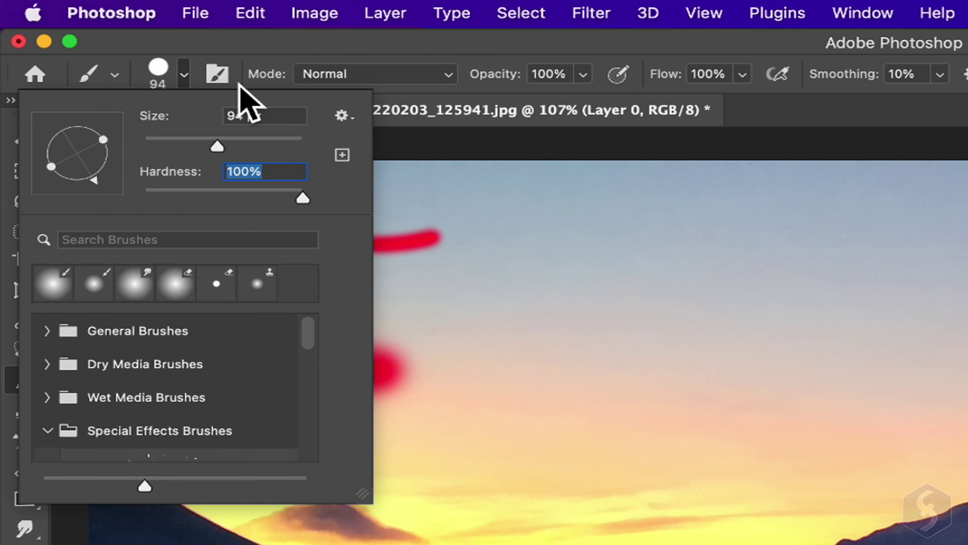
key(Return)
click(148, 448)
drag(148, 447, 382, 448)
- Paint a scattered red stroke with Kyle's Ultimate Pastel Palooza brush at 130 px
key(Return)
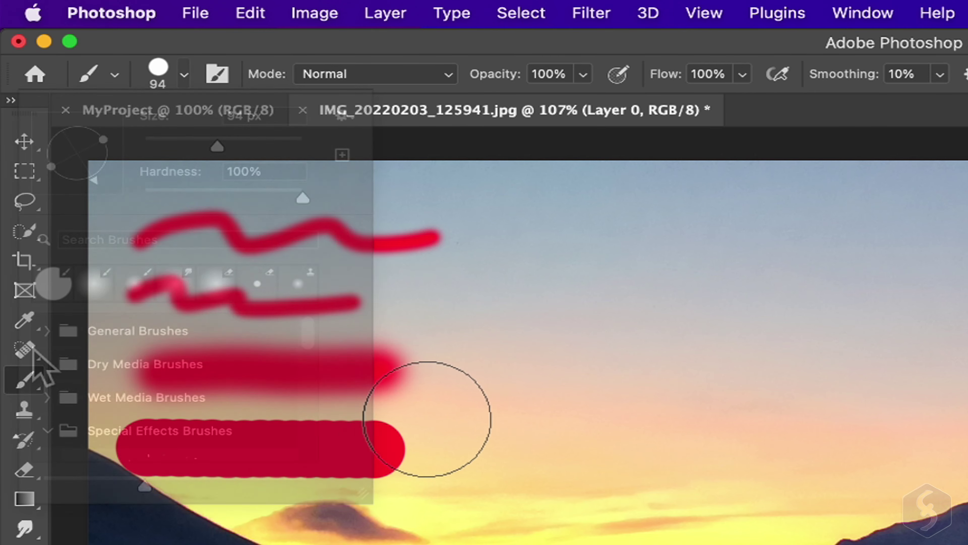
click(47, 364)
scroll(153, 381, down, 5)
click(245, 387)
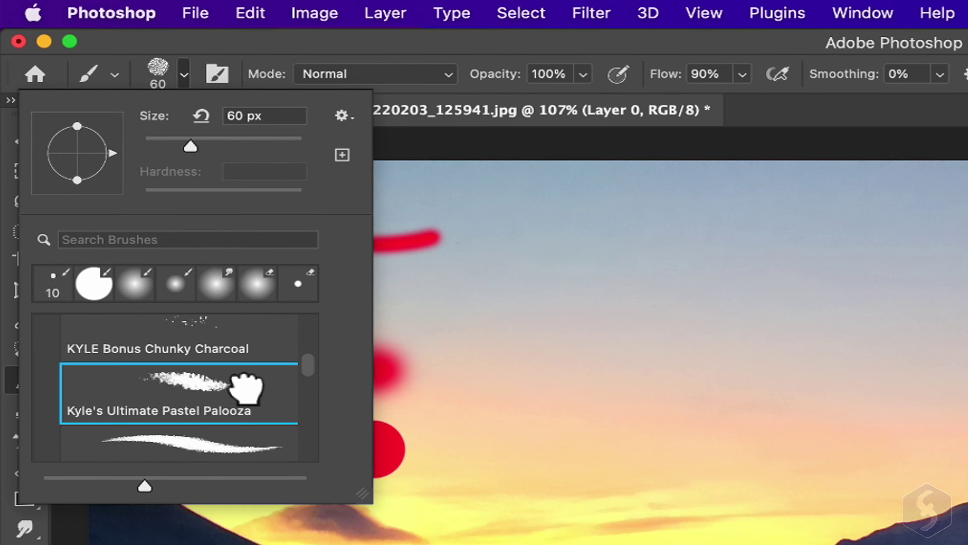
drag(191, 146, 206, 146)
key(Return)
mouse_move(486, 303)
mouse_down()
mouse_move(562, 302)
mouse_move(635, 385)
mouse_move(767, 421)
mouse_up()
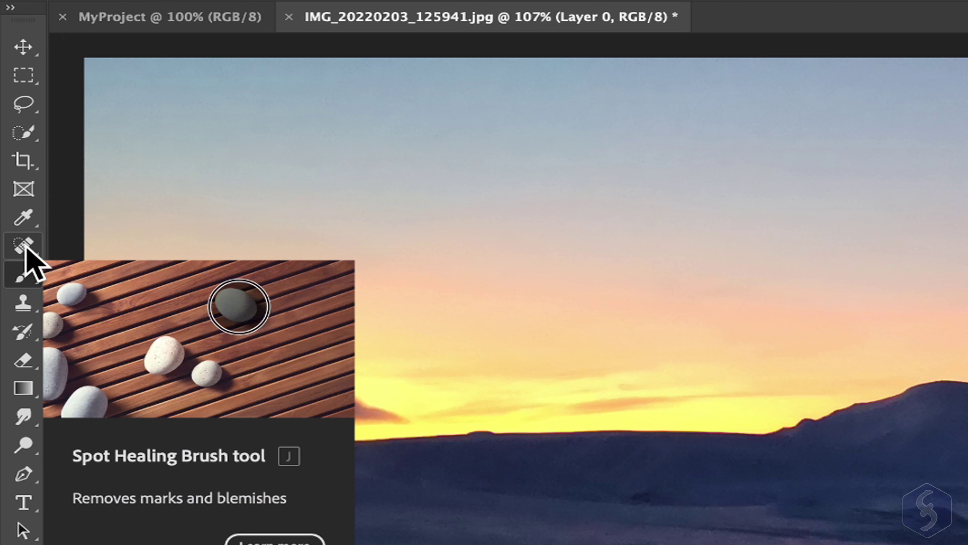
- Clone Stamp the low cloud into an exact copy higher in the sky
right_click(27, 305)
click(104, 301)
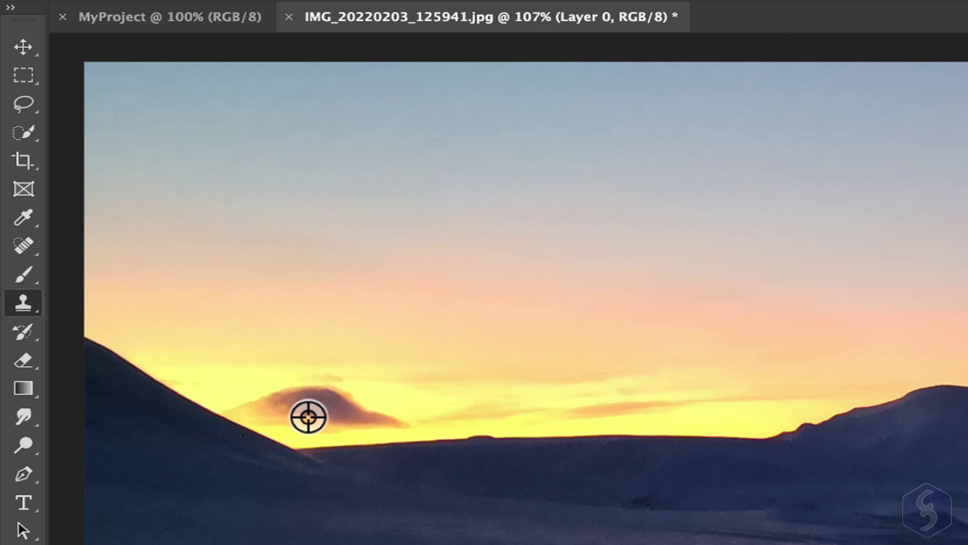
alt+click(265, 417)
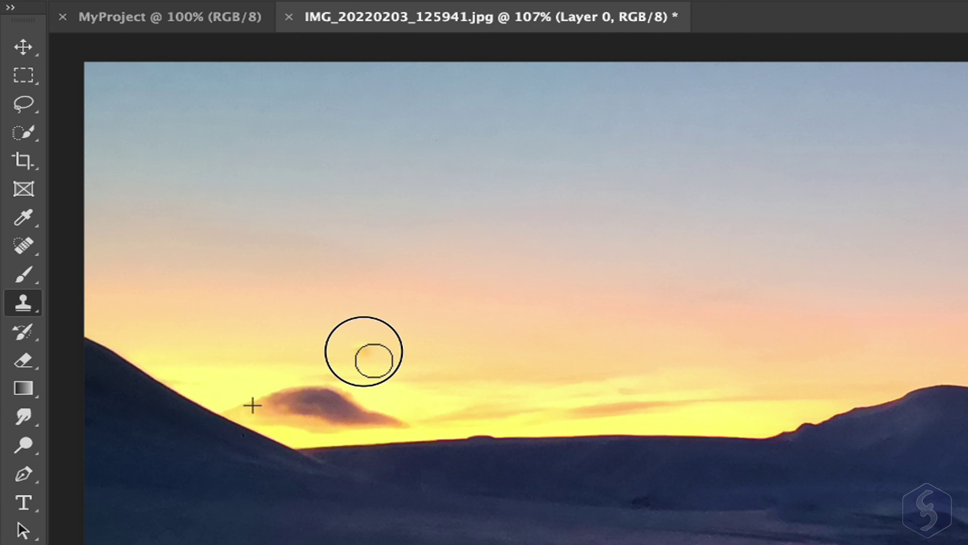
mouse_move(365, 351)
mouse_down()
mouse_move(402, 339)
mouse_move(454, 364)
mouse_move(376, 350)
mouse_move(545, 369)
mouse_up()
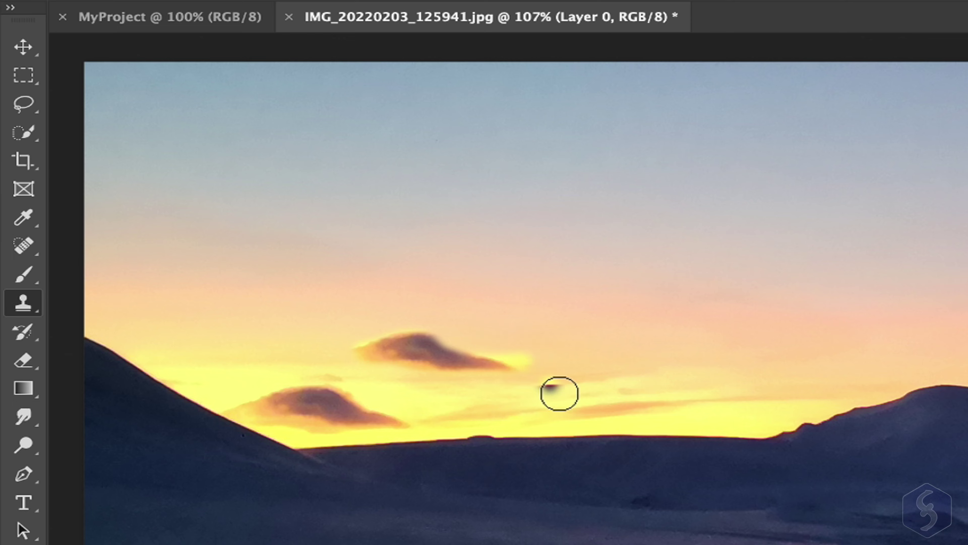
- Use the Healing Brush to paint a blended copy of the low cloud into the upper-right sky
right_click(23, 245)
click(180, 267)
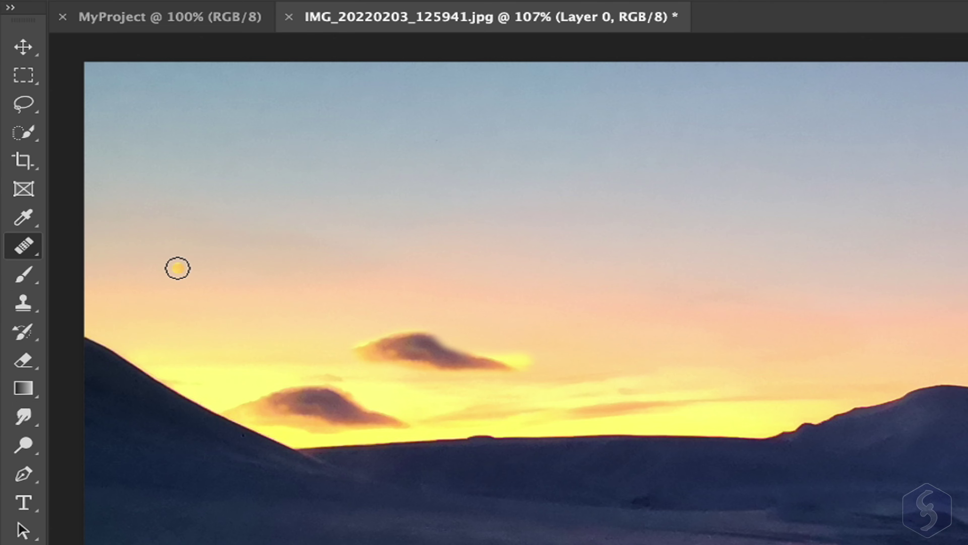
alt+click(279, 418)
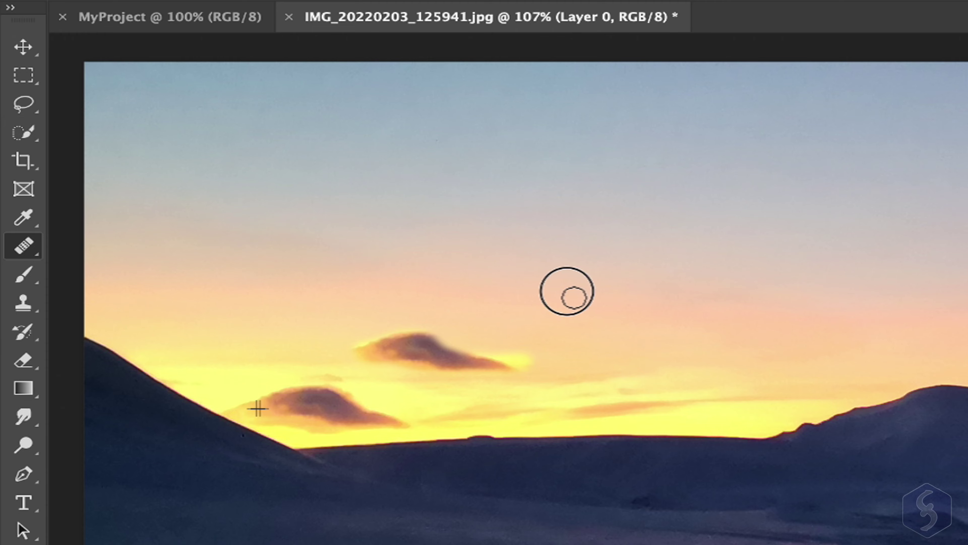
mouse_move(566, 291)
mouse_down()
mouse_move(643, 280)
mouse_move(675, 291)
mouse_move(603, 292)
mouse_move(656, 296)
mouse_move(591, 302)
mouse_move(672, 303)
mouse_up()
scroll(672, 303, down, 3)
right_click(26, 246)
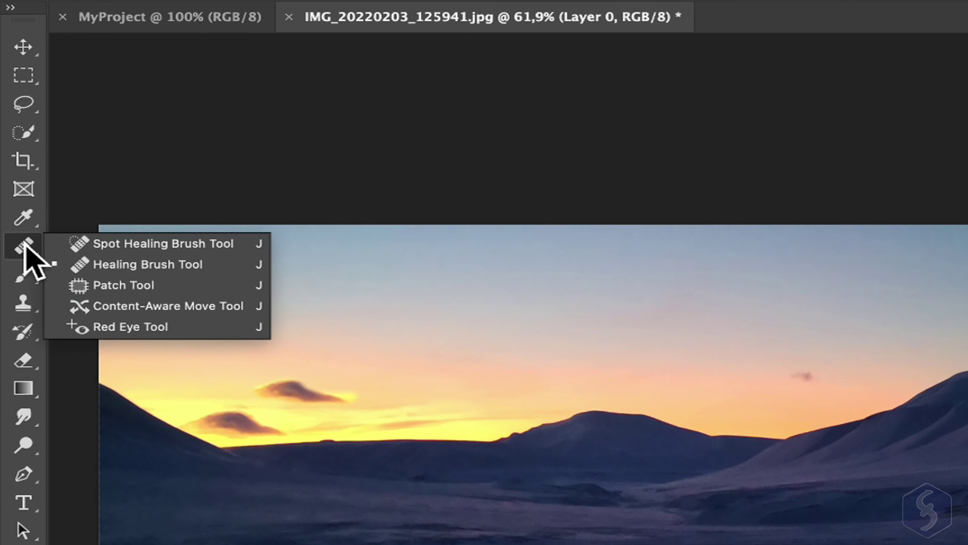
click(138, 244)
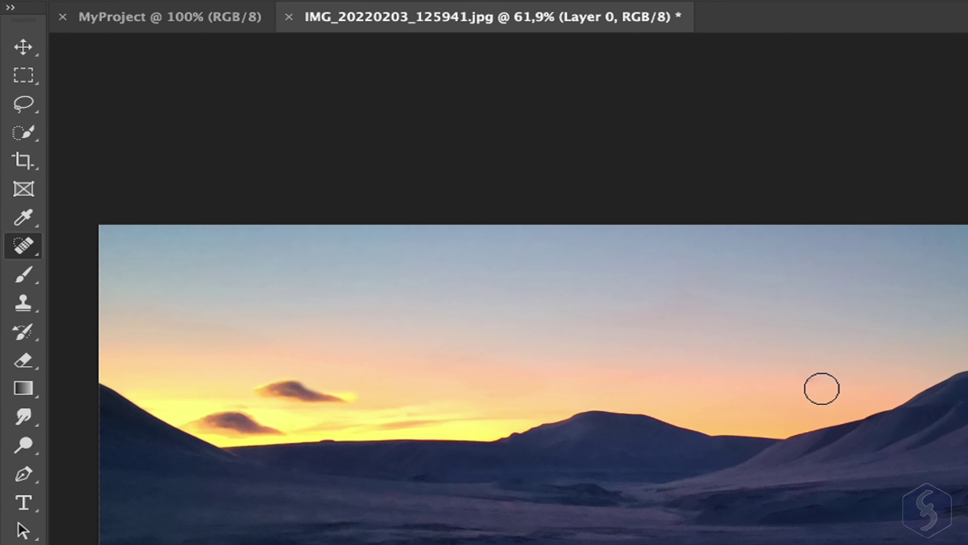
scroll(493, 336, up, 5)
right_click(29, 418)
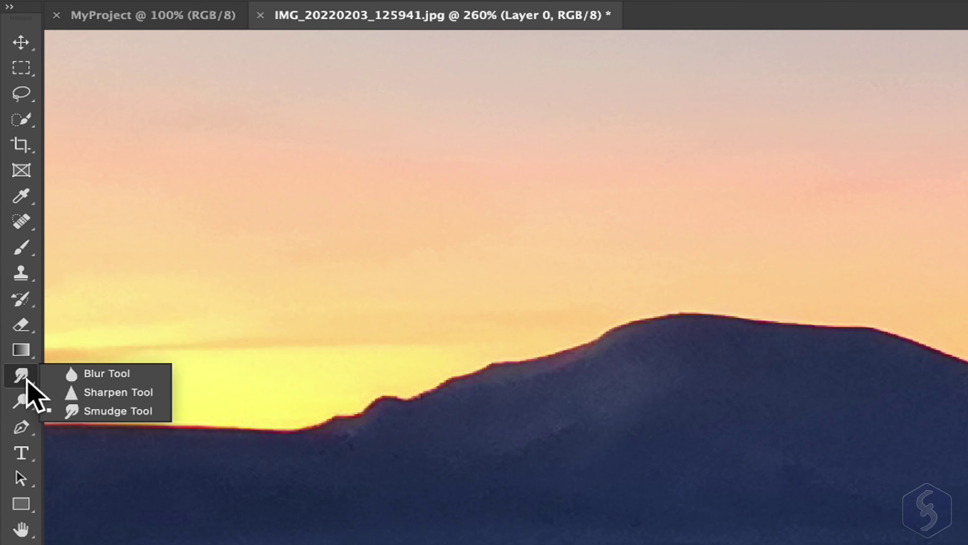
click(105, 413)
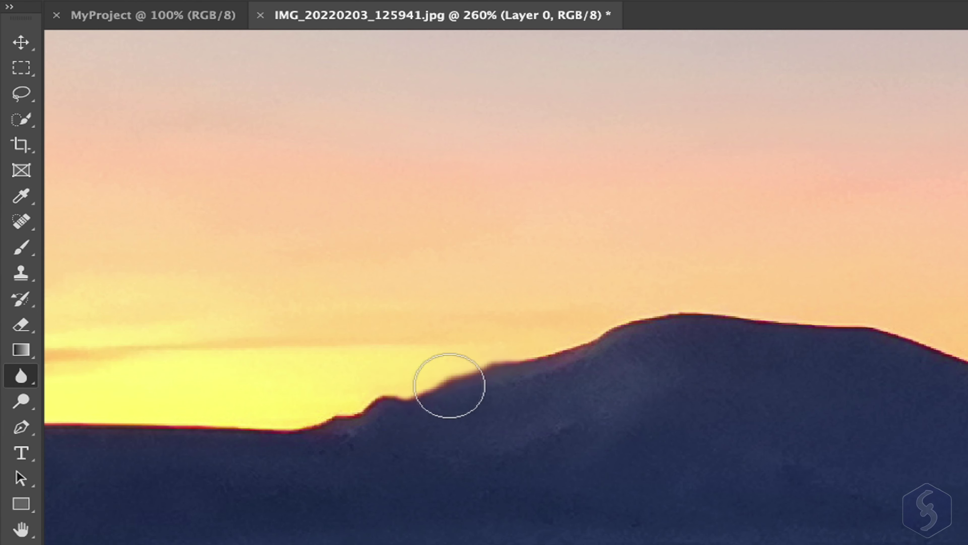
right_click(29, 376)
click(88, 391)
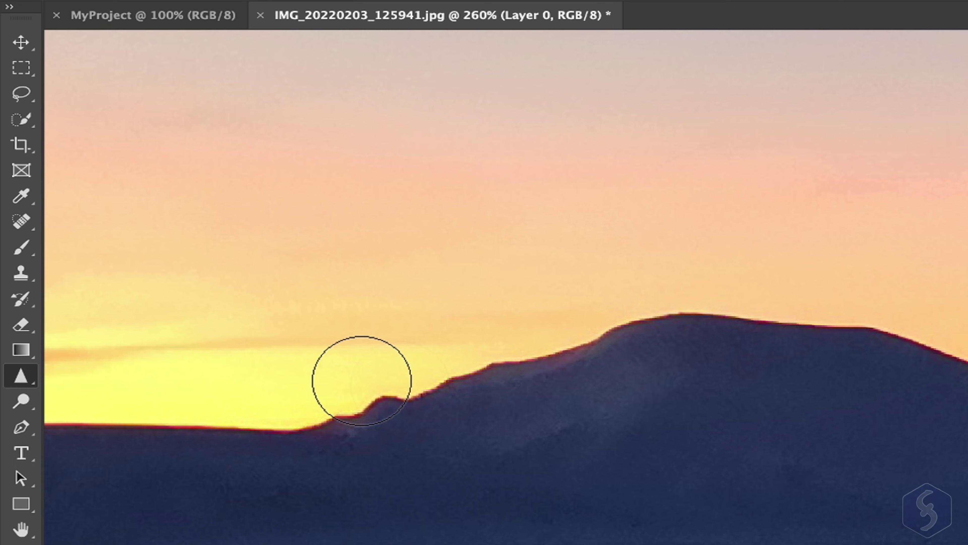
mouse_move(362, 381)
mouse_down()
mouse_move(403, 388)
mouse_move(469, 378)
mouse_up()
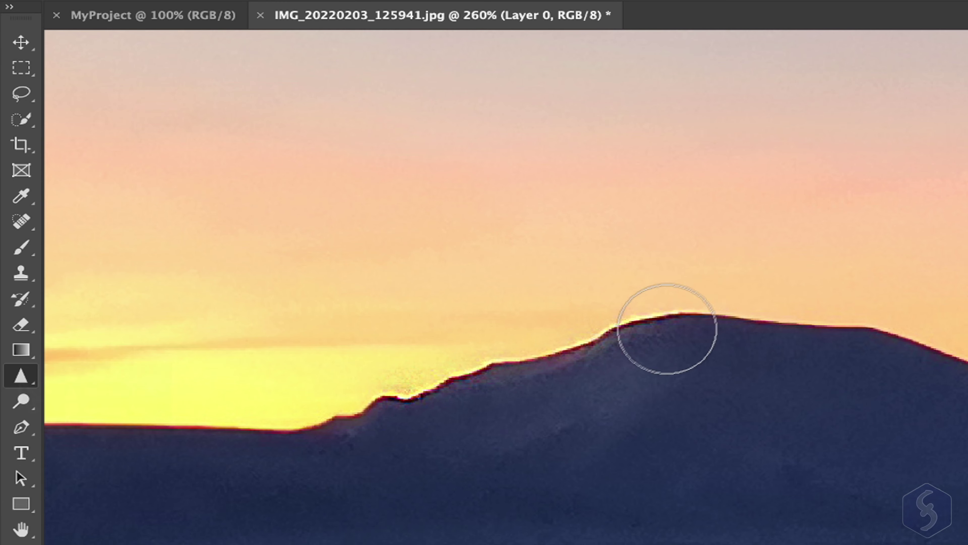
key(ctrl+z)
right_click(29, 376)
click(89, 412)
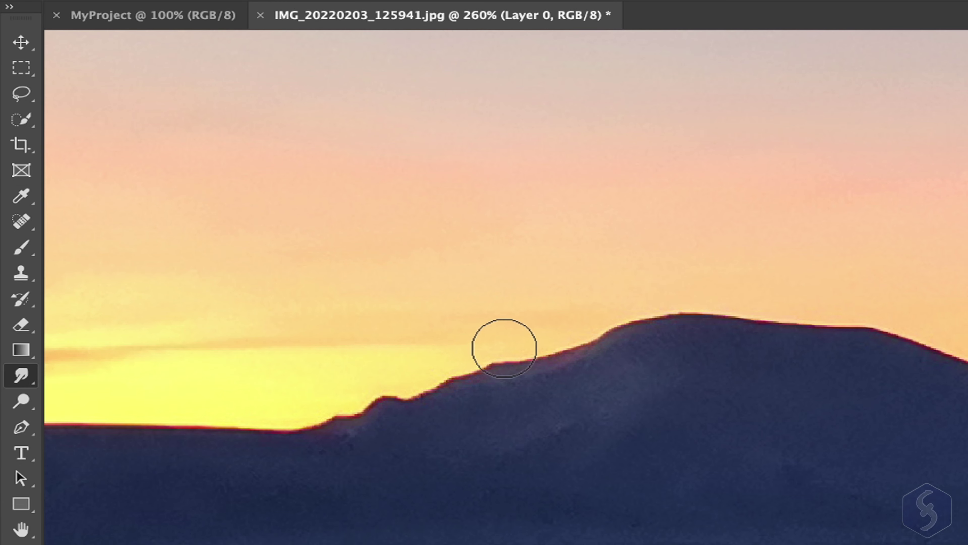
mouse_move(411, 411)
mouse_down()
mouse_move(402, 421)
mouse_move(497, 378)
mouse_move(572, 361)
mouse_move(627, 320)
mouse_move(664, 329)
mouse_up()
key(ctrl+z)
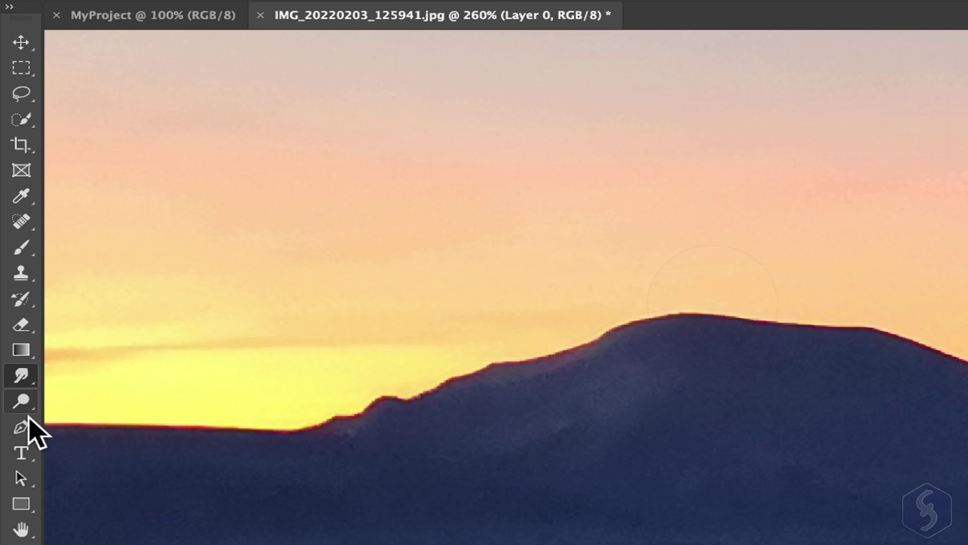
right_click(23, 400)
click(100, 399)
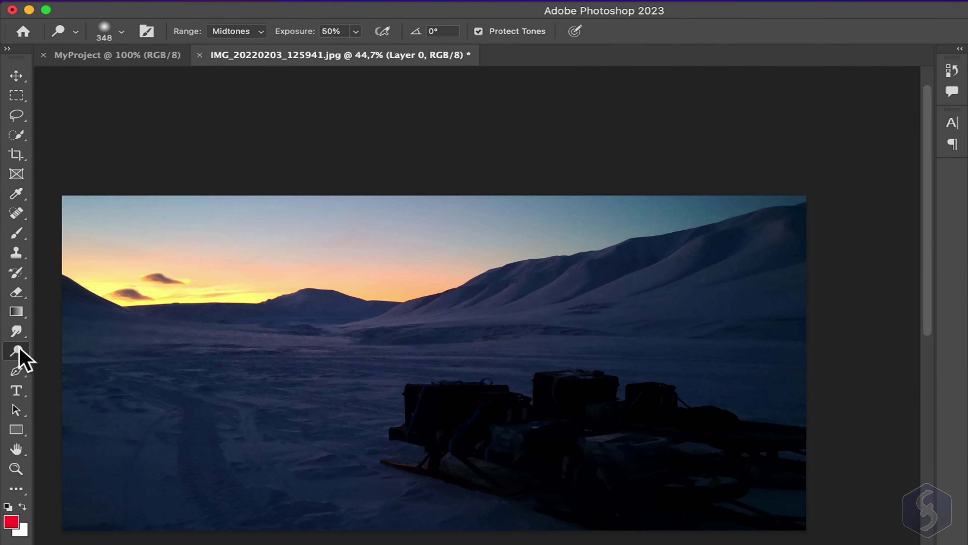
right_click(17, 351)
click(72, 365)
mouse_move(169, 358)
mouse_down()
mouse_move(355, 351)
mouse_move(415, 327)
mouse_move(121, 287)
mouse_move(140, 232)
mouse_move(426, 213)
mouse_move(373, 252)
mouse_move(709, 207)
mouse_move(563, 256)
mouse_move(594, 320)
mouse_up()
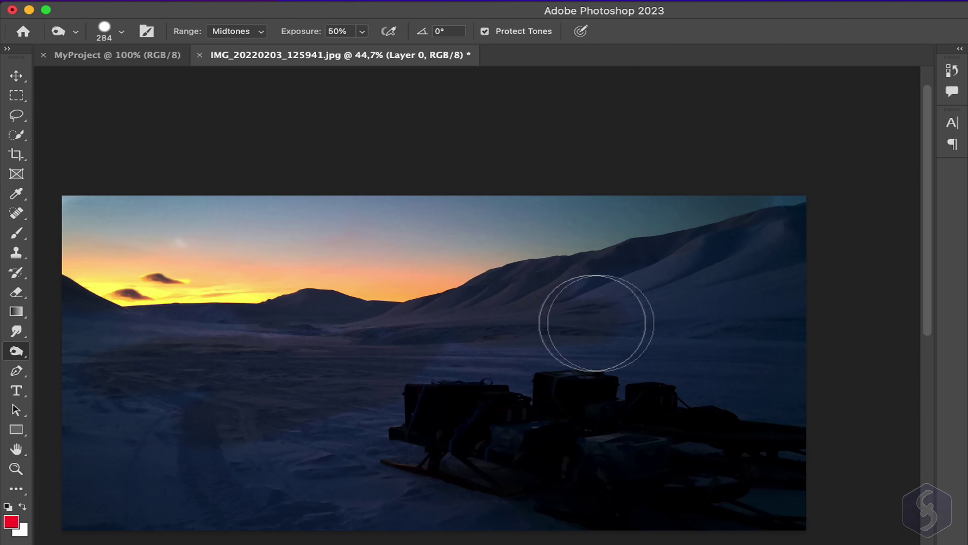
key(super+z)
click(263, 34)
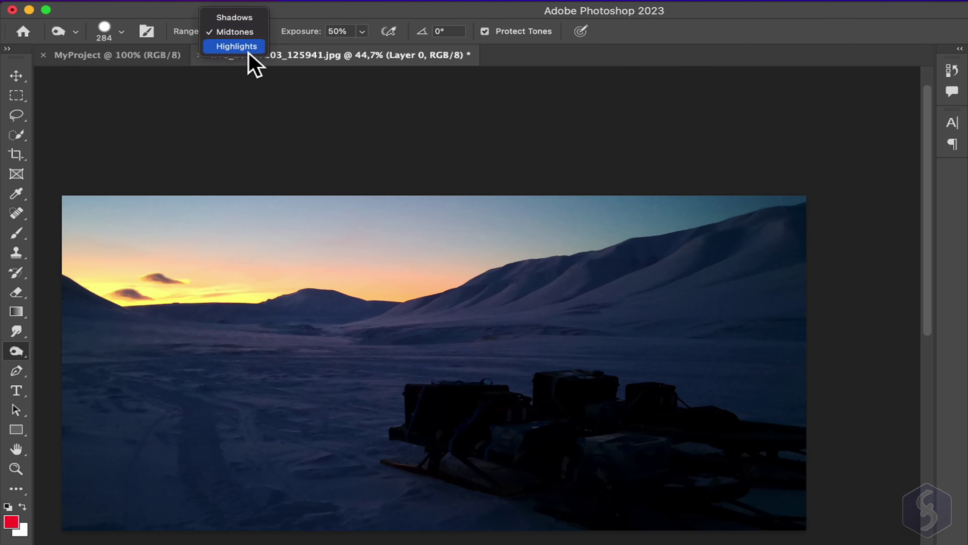
click(236, 46)
mouse_move(168, 260)
mouse_down()
mouse_move(185, 234)
mouse_move(151, 262)
mouse_up()
click(261, 31)
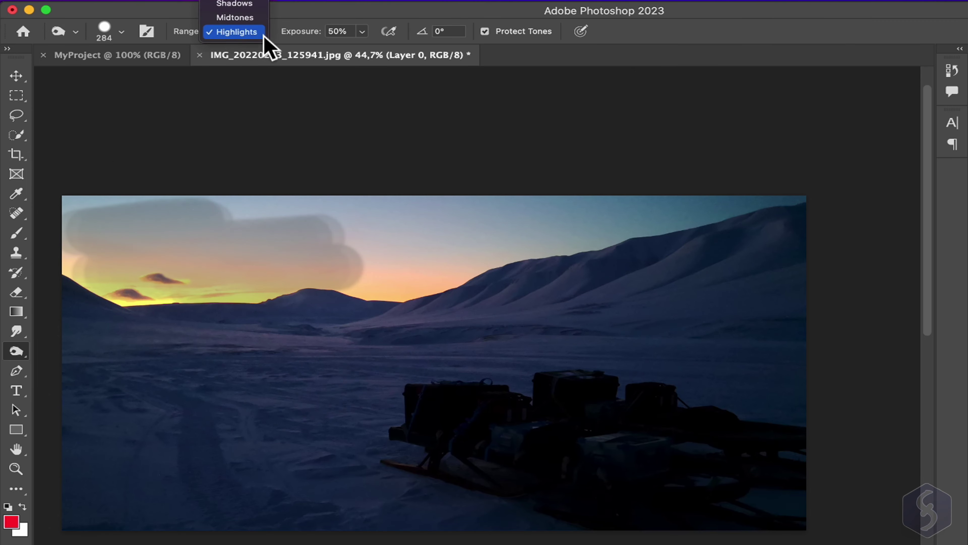
click(236, 6)
mouse_move(381, 290)
mouse_down()
mouse_move(515, 307)
mouse_move(668, 298)
mouse_up()
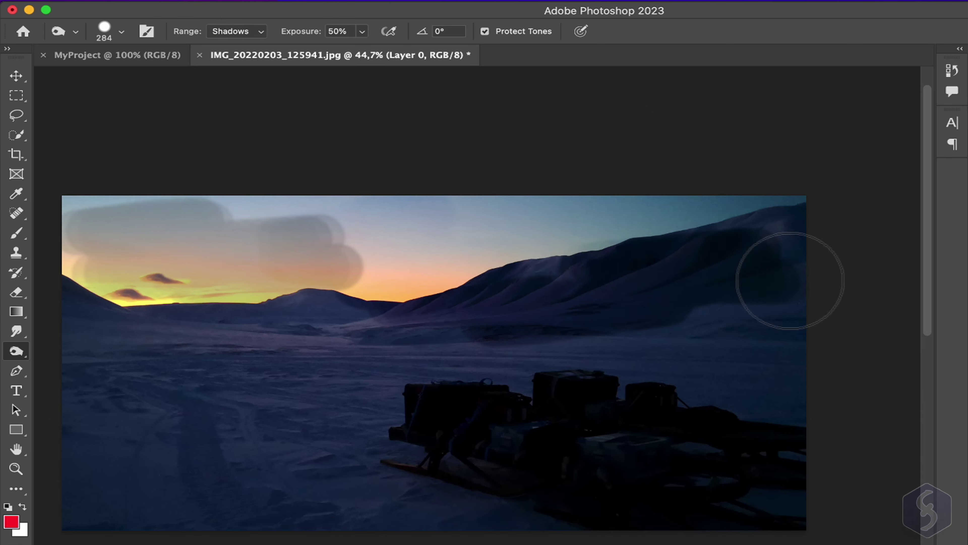
key(super+z)
key(super+z)
right_click(15, 351)
- Desaturate the orange sunset sky with the Sponge tool, then undo it
click(83, 378)
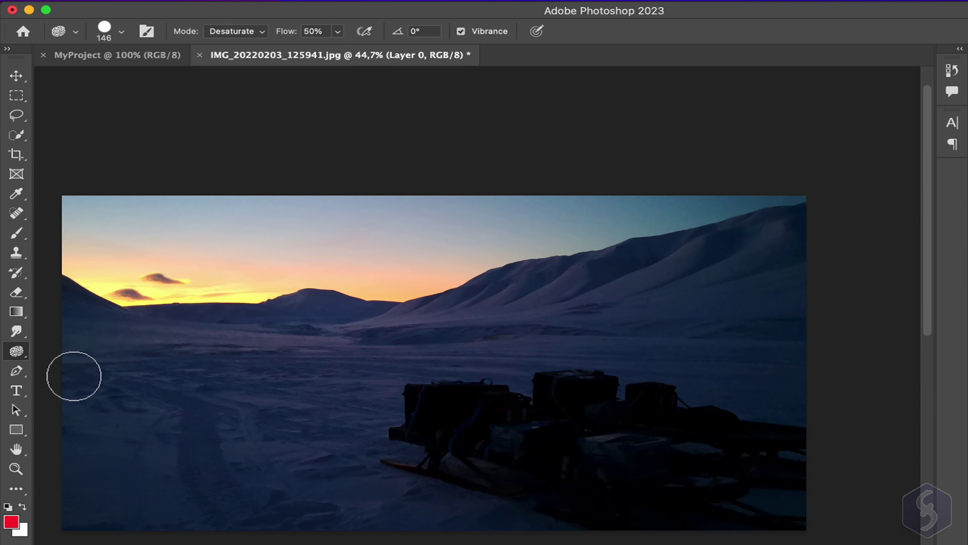
click(262, 32)
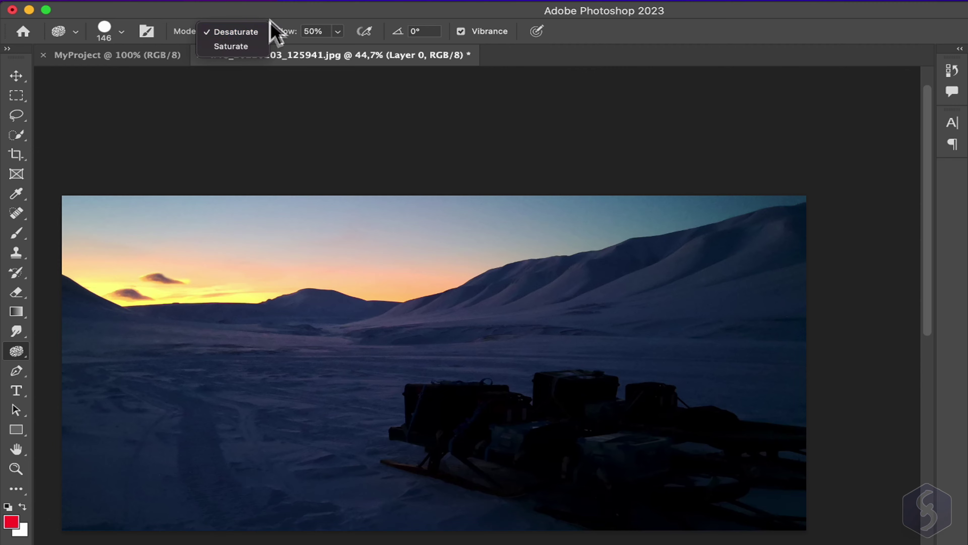
click(272, 23)
mouse_move(186, 233)
mouse_down()
mouse_move(187, 282)
mouse_move(120, 281)
mouse_up()
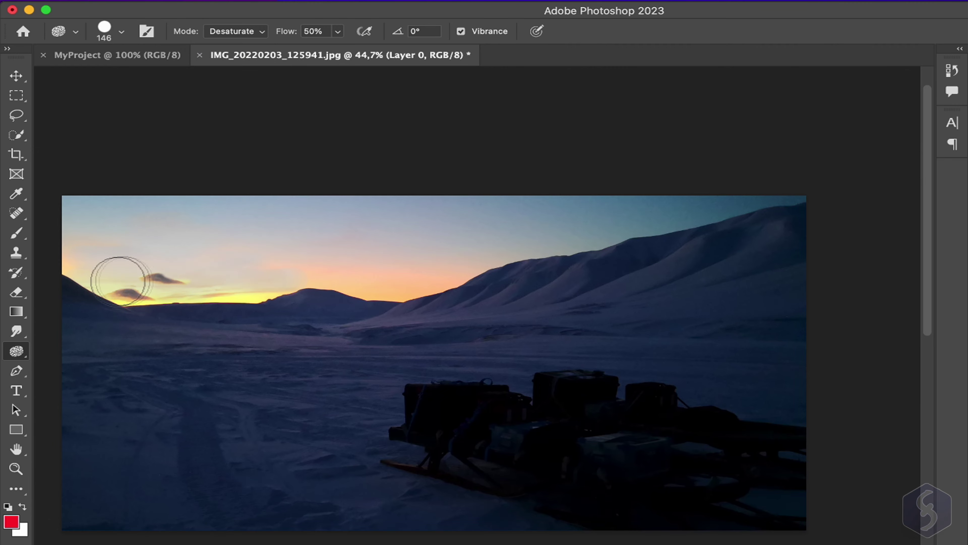
key(super+z)
- Try a Saturate sponge stroke along the horizon and undo it, then erase the upper sky
click(263, 32)
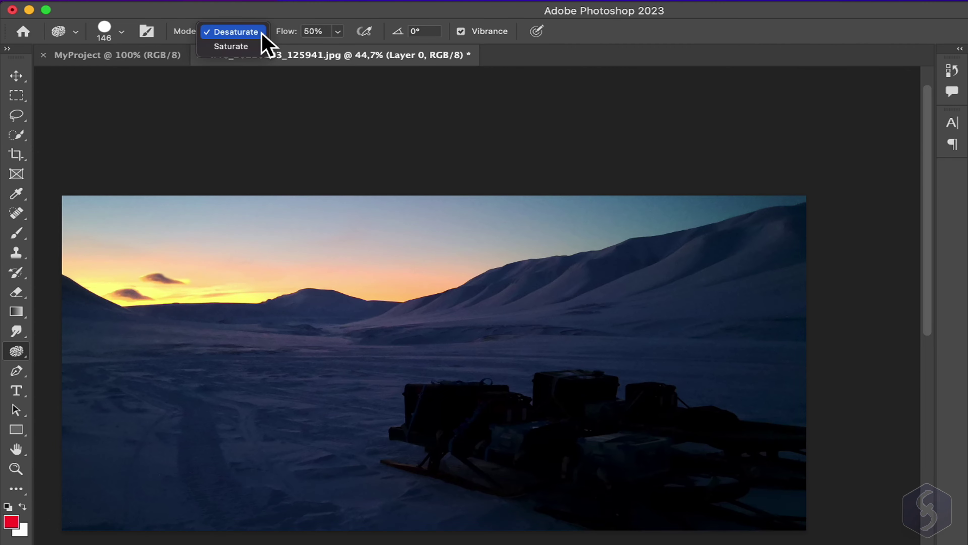
click(253, 46)
mouse_move(99, 267)
mouse_down()
mouse_move(249, 262)
mouse_move(248, 273)
mouse_up()
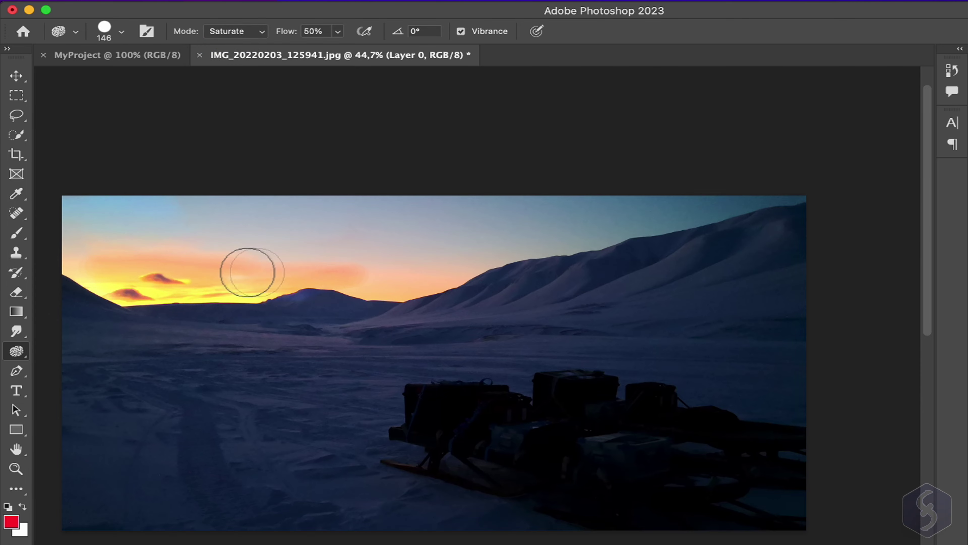
key(super+z)
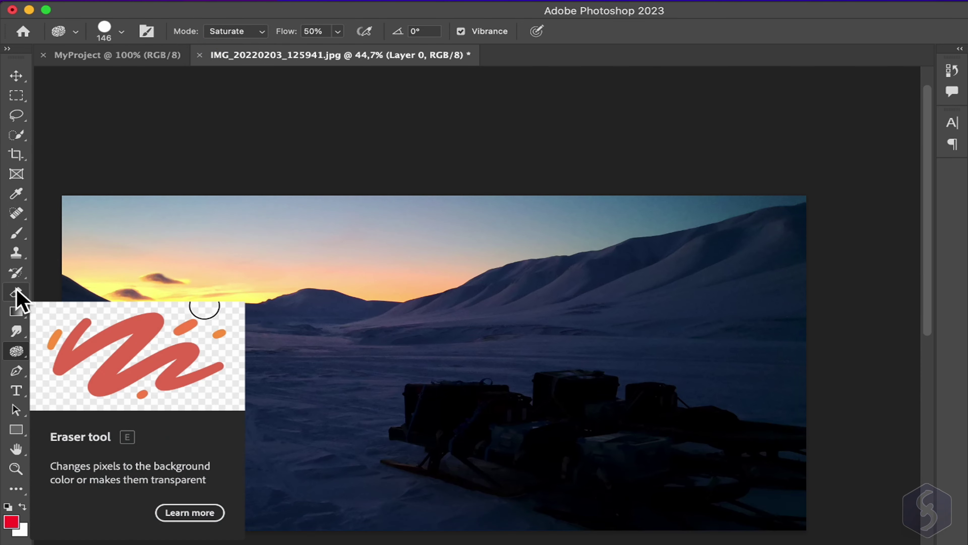
click(17, 293)
mouse_move(107, 190)
mouse_down()
mouse_move(97, 214)
mouse_move(153, 225)
mouse_move(155, 245)
mouse_move(216, 243)
mouse_move(275, 223)
mouse_move(271, 214)
mouse_move(384, 213)
mouse_move(366, 231)
mouse_move(427, 243)
mouse_move(447, 219)
mouse_move(588, 212)
mouse_move(625, 195)
mouse_move(594, 190)
mouse_up()
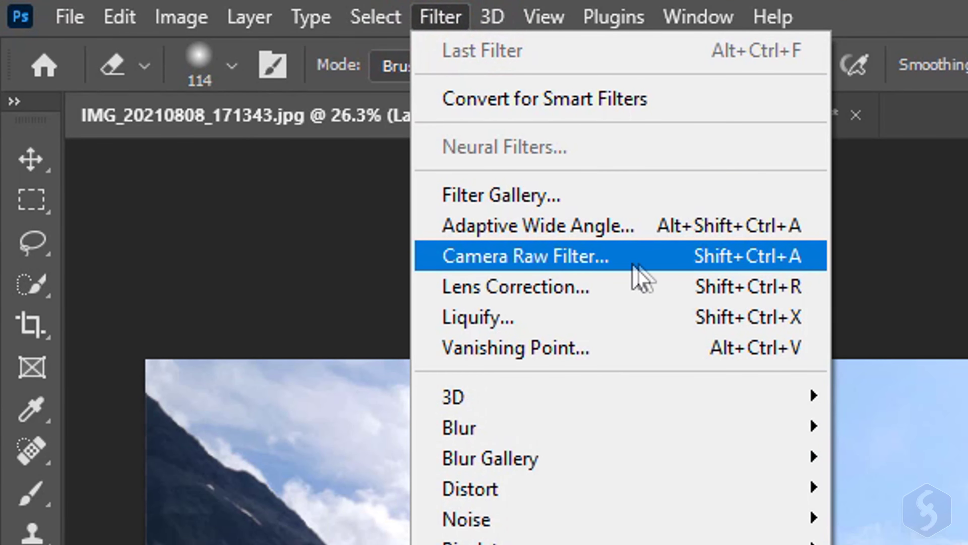
- Apply Camera Raw noise reduction of 72 and view the Color Mixer hue settings
click(651, 256)
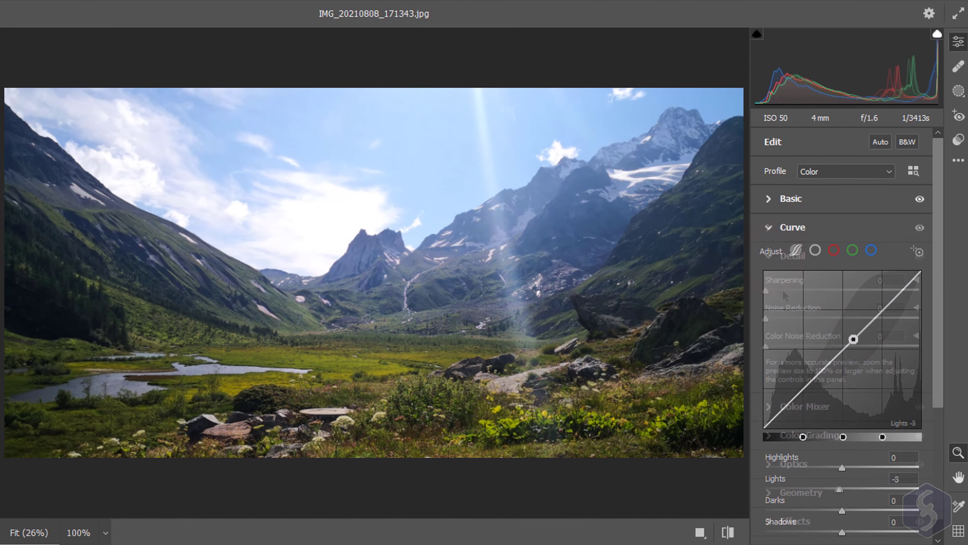
click(768, 255)
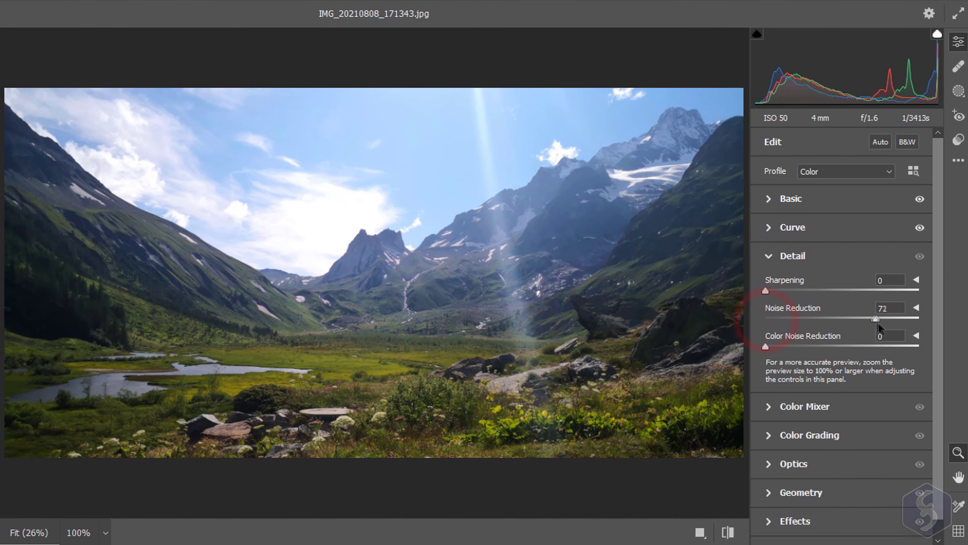
click(837, 406)
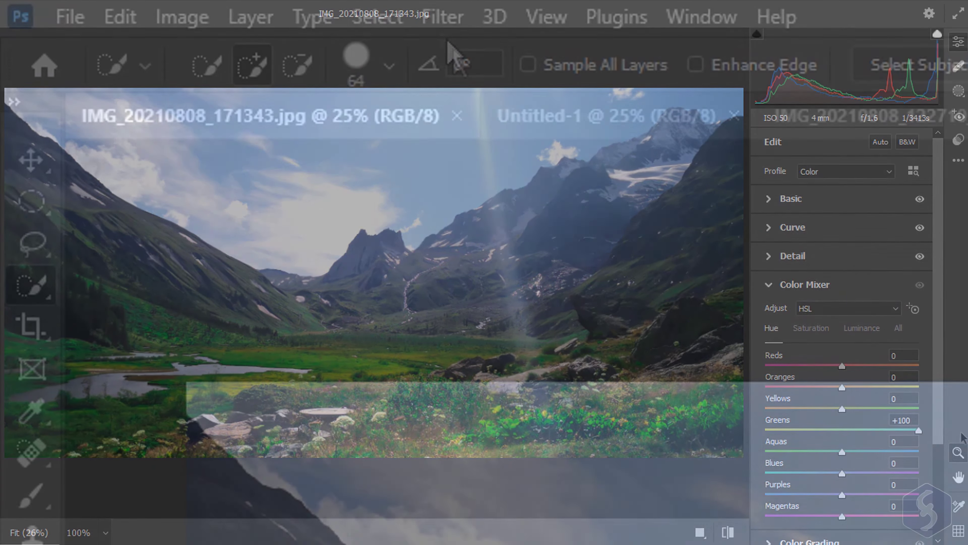
- Preview Landscape Mixer presets in Neural Filters to give the valley a wintry look
click(442, 17)
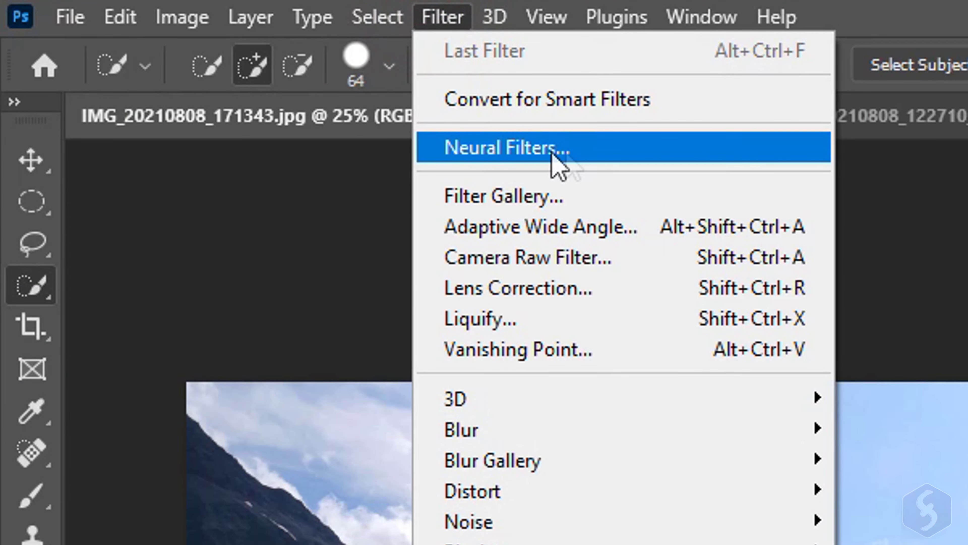
click(597, 160)
click(840, 177)
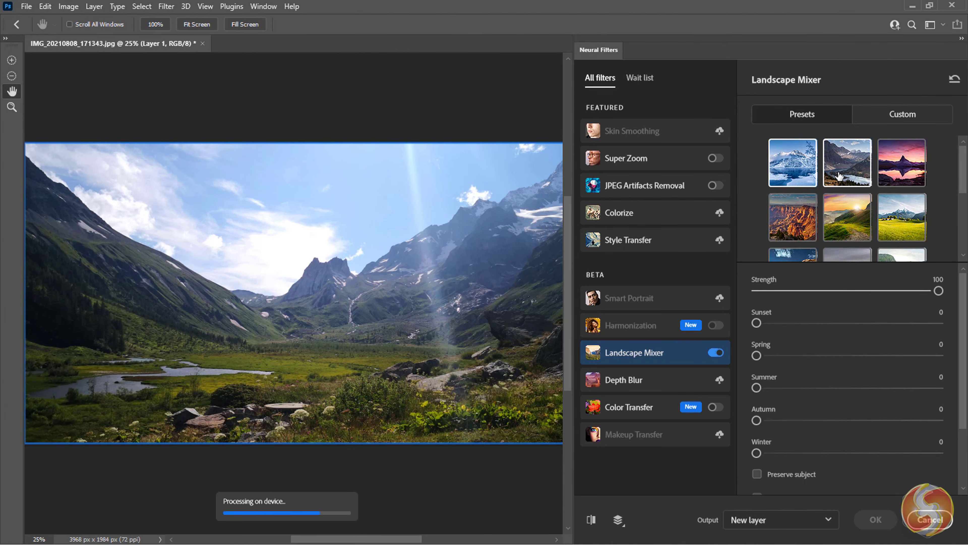
click(858, 172)
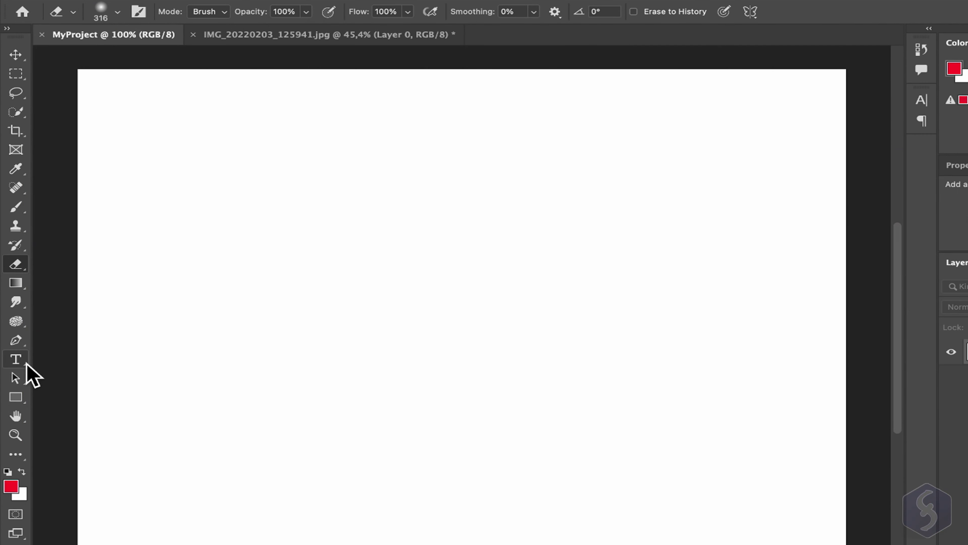
- Type 'Hello' in a text box at 50 pt red Myriad Pro Regular and commit it
click(27, 363)
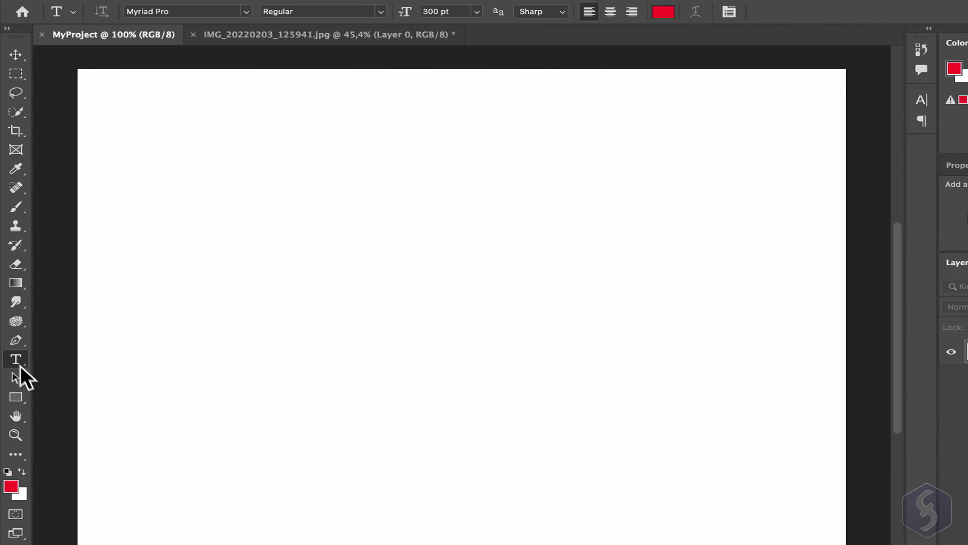
drag(187, 179, 677, 458)
click(452, 12)
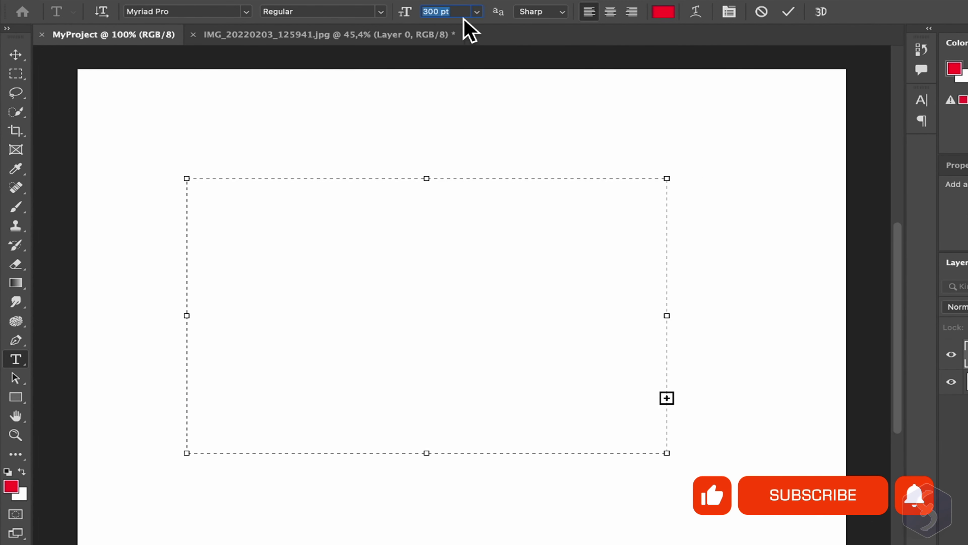
text(50)
key(Return)
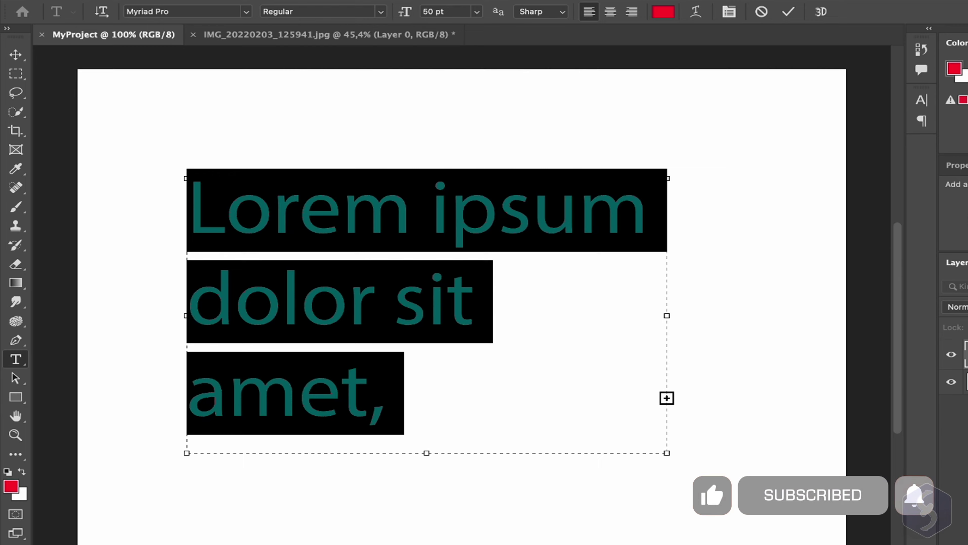
text(Hello)
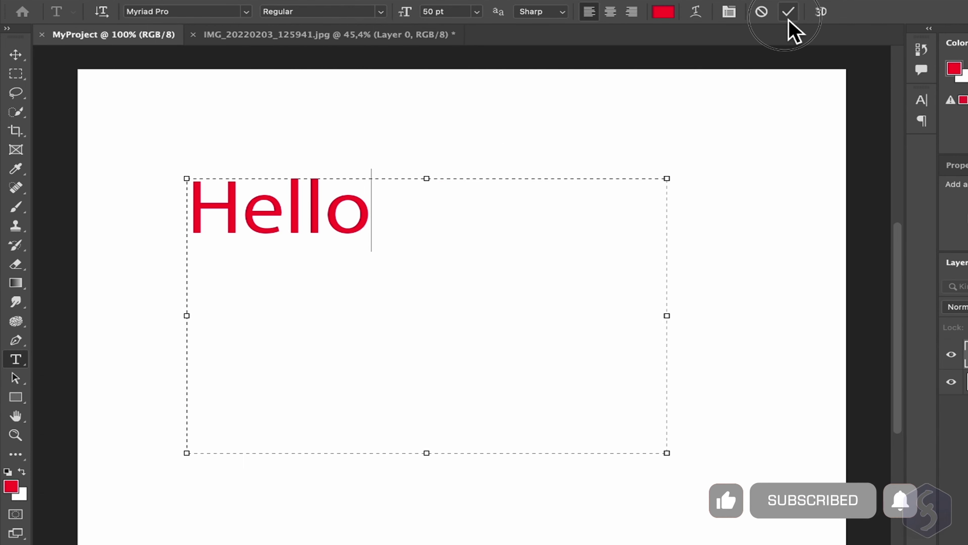
click(789, 19)
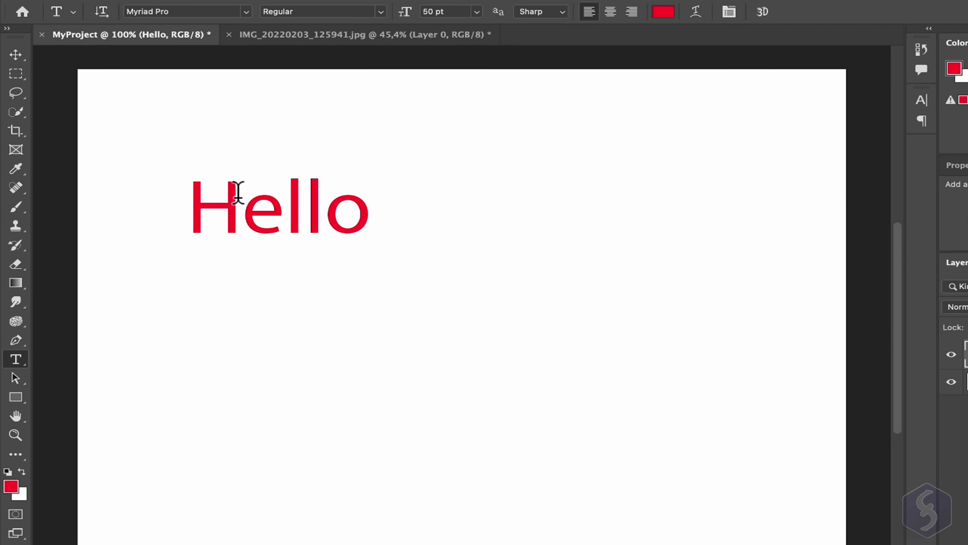
scroll(221, 190, up, 6)
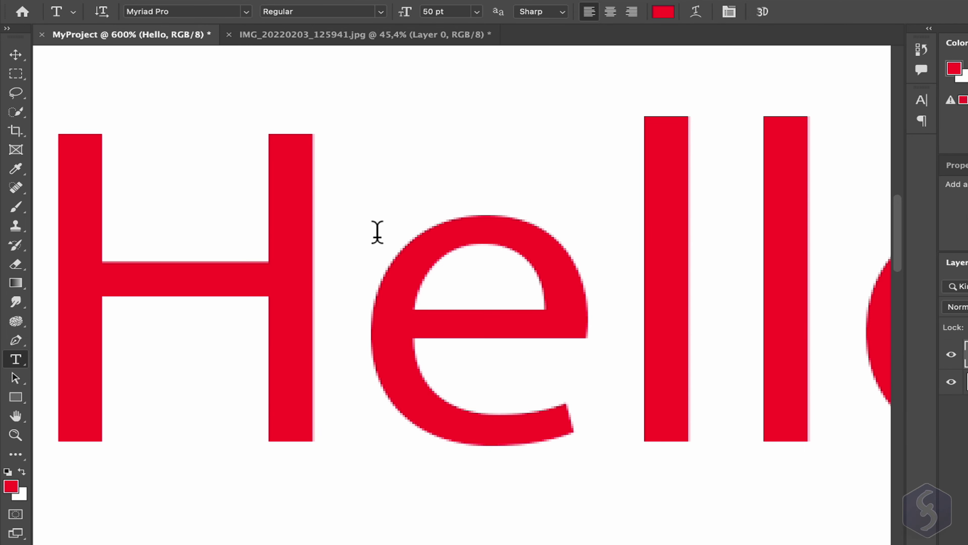
scroll(354, 238, down, 8)
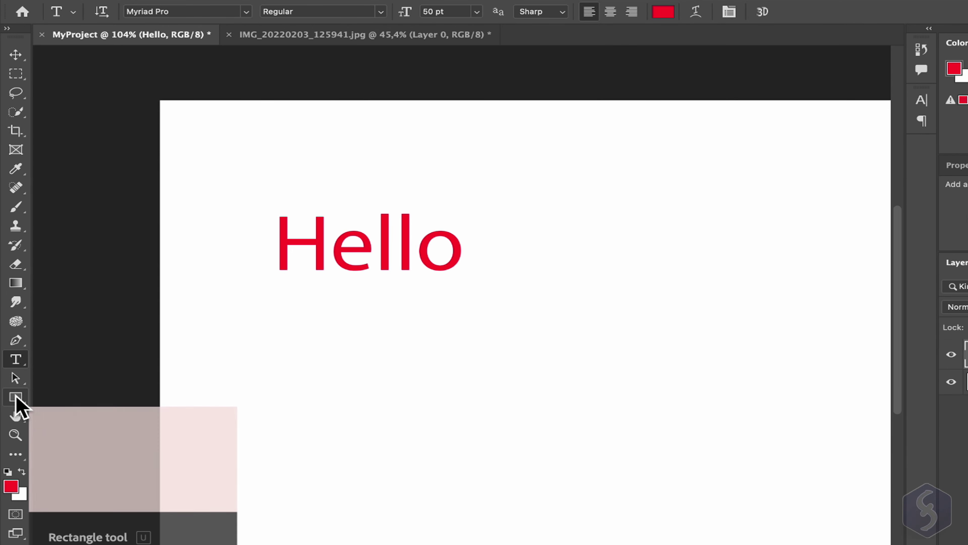
- Draw a thin line below Hello and a rectangle to its right
click(15, 397)
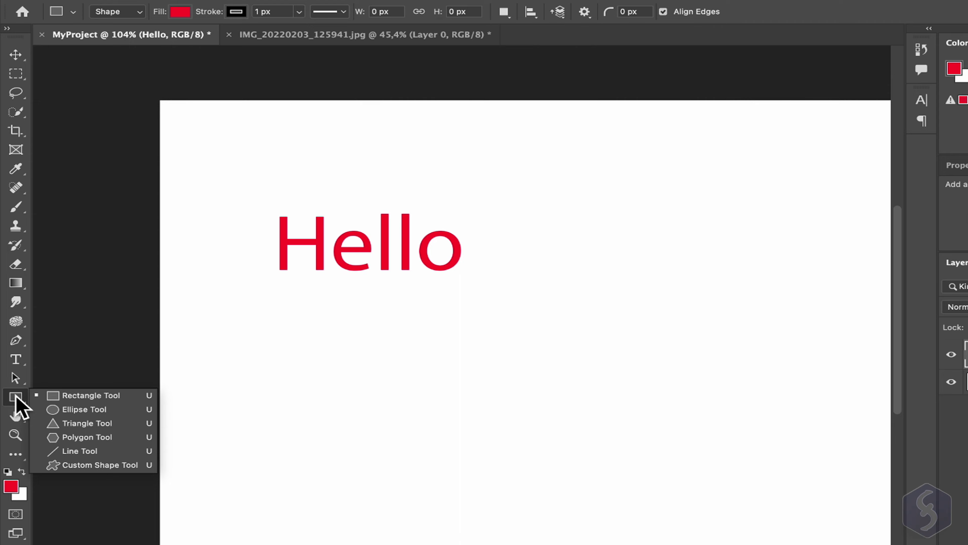
click(80, 451)
drag(243, 391, 408, 330)
click(15, 404)
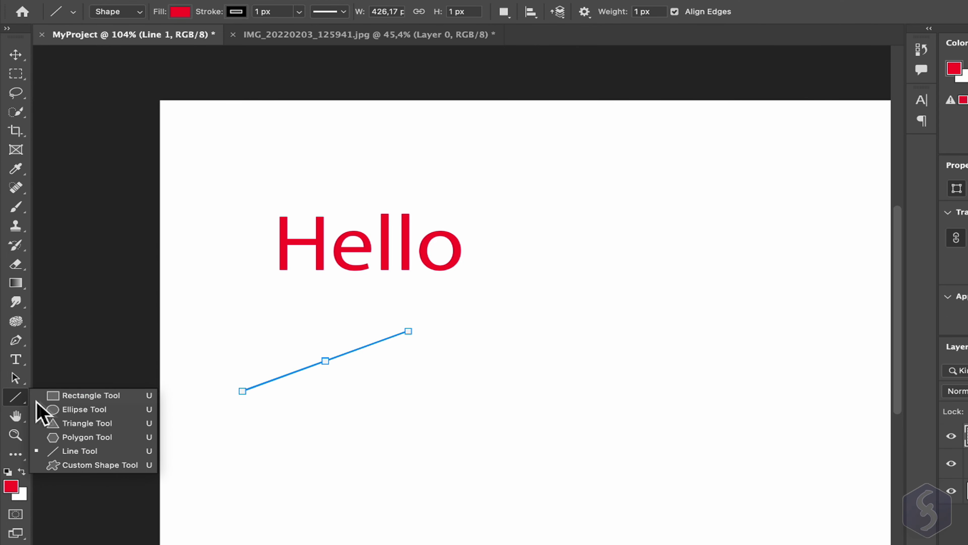
click(96, 396)
drag(481, 324, 674, 390)
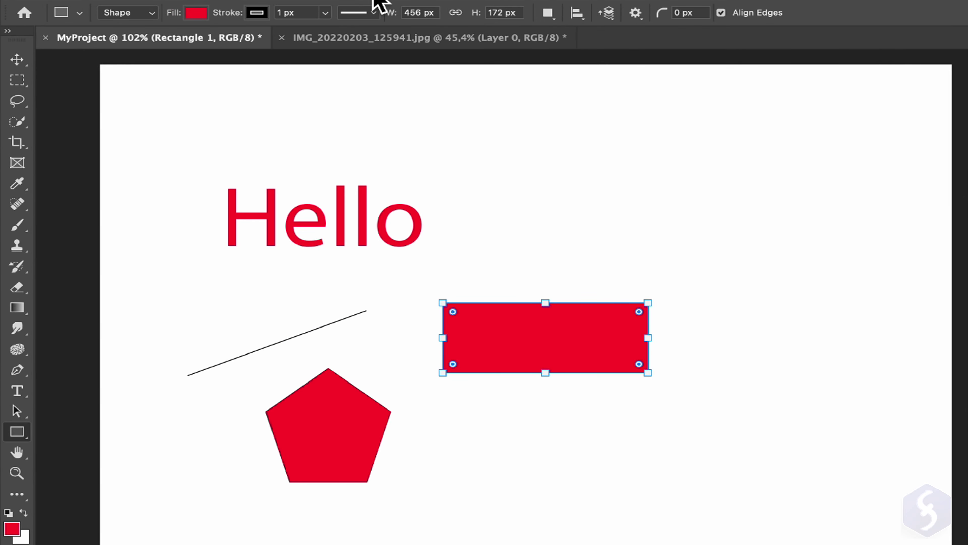
- Give the rectangle an 18,33 px border and try a dashed border style
click(326, 13)
drag(332, 31, 330, 32)
click(373, 13)
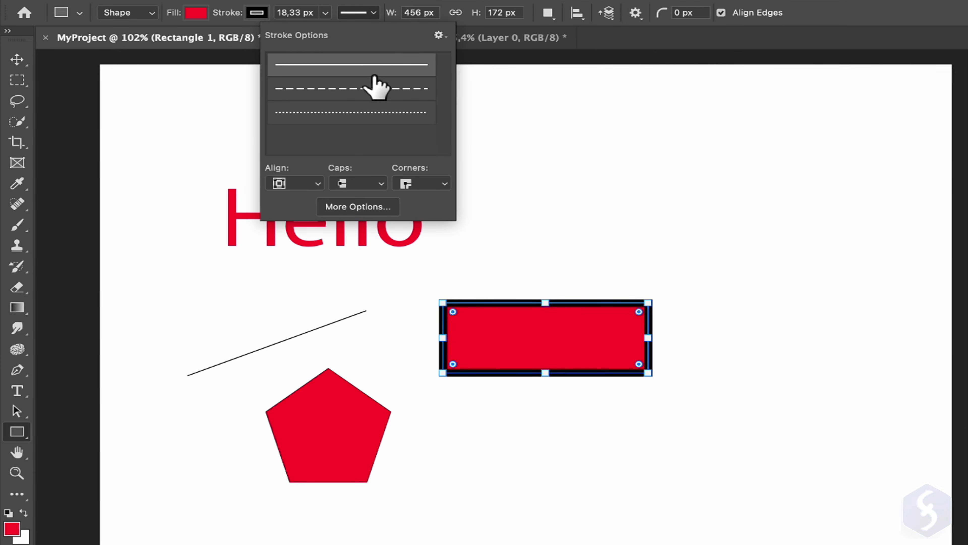
click(375, 87)
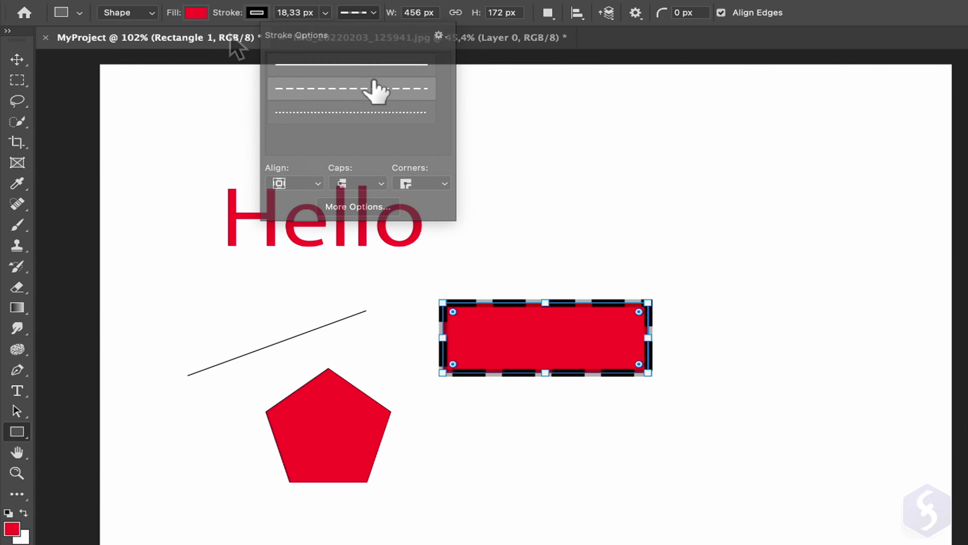
- Fill the rectangle with cyan and make its border red
click(202, 16)
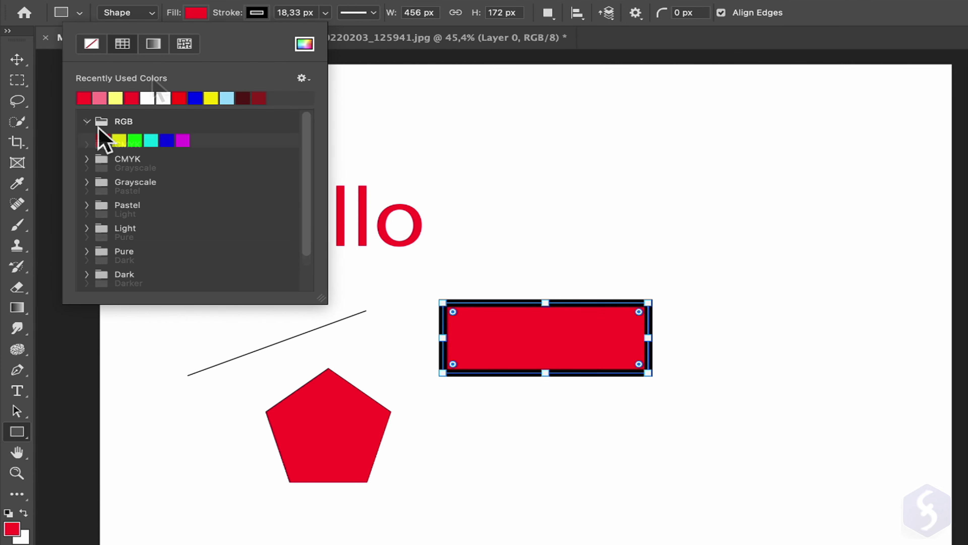
click(119, 140)
click(135, 140)
click(151, 140)
click(267, 16)
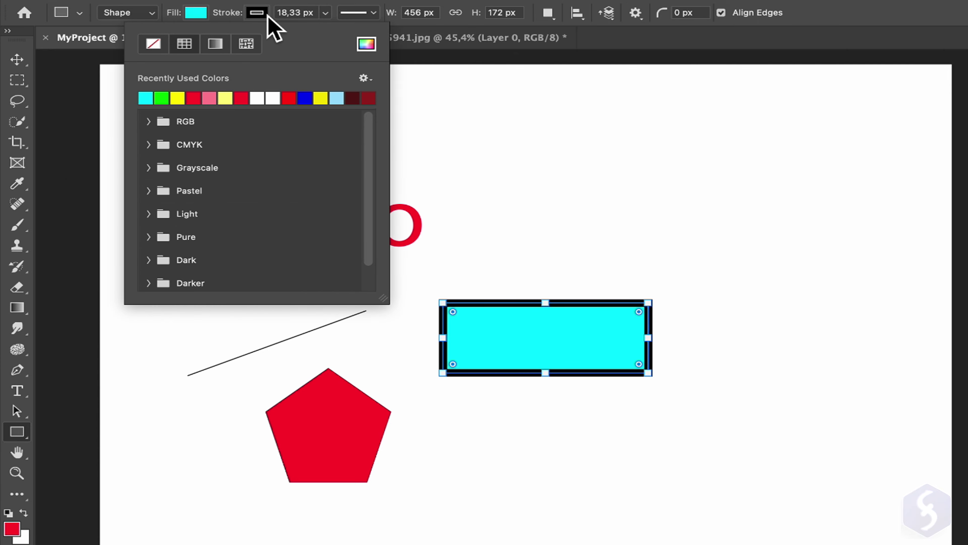
click(193, 98)
click(161, 99)
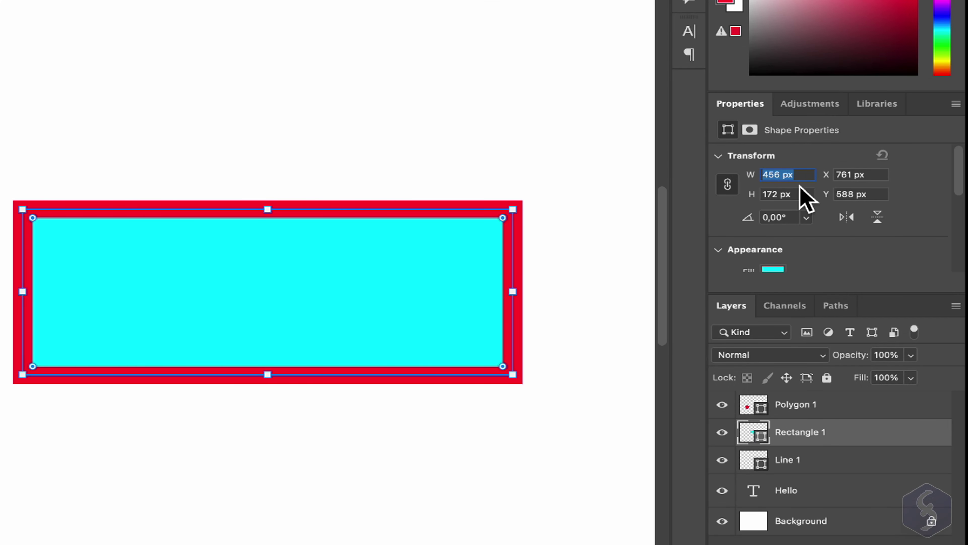
- Set the rectangle width to 500 px, move it to X 800 px and rotate -90°
key(Return)
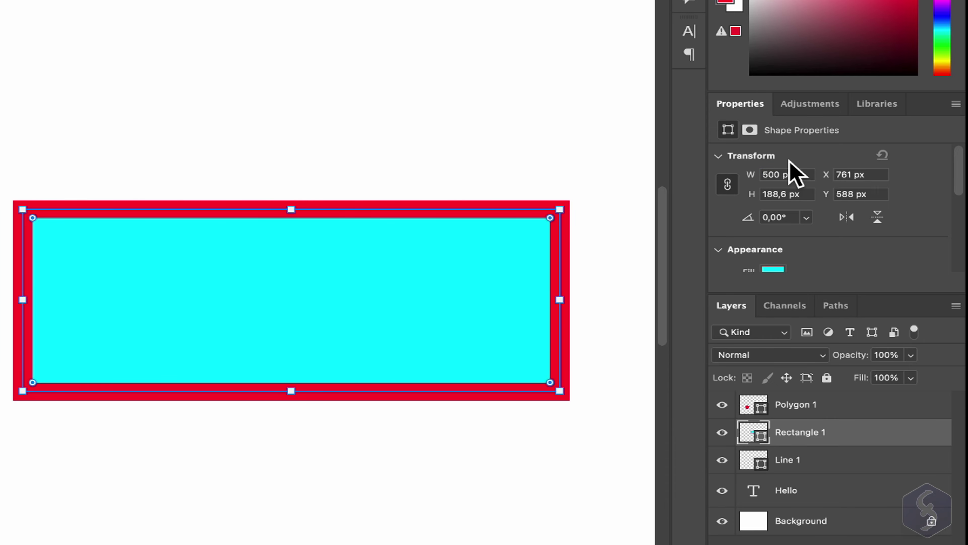
click(848, 175)
key(Return)
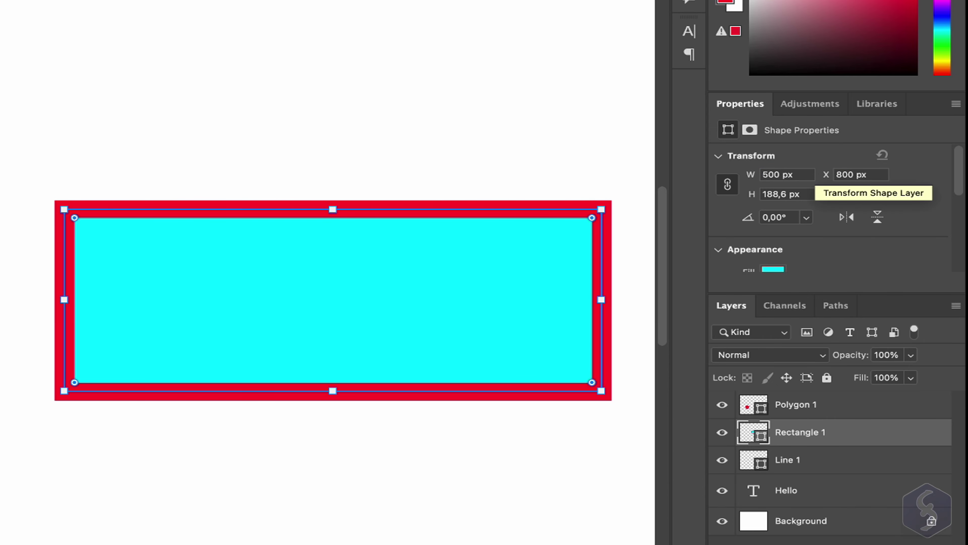
click(806, 217)
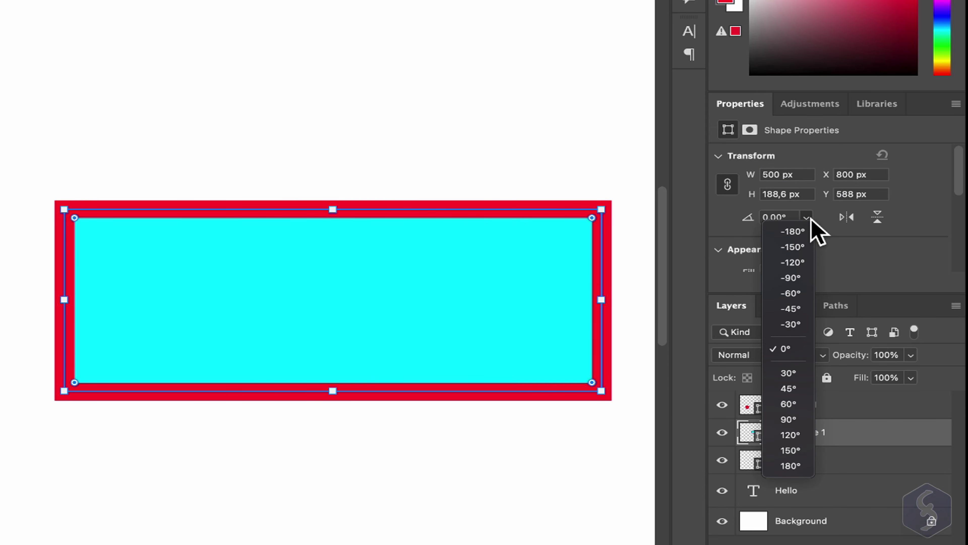
click(809, 278)
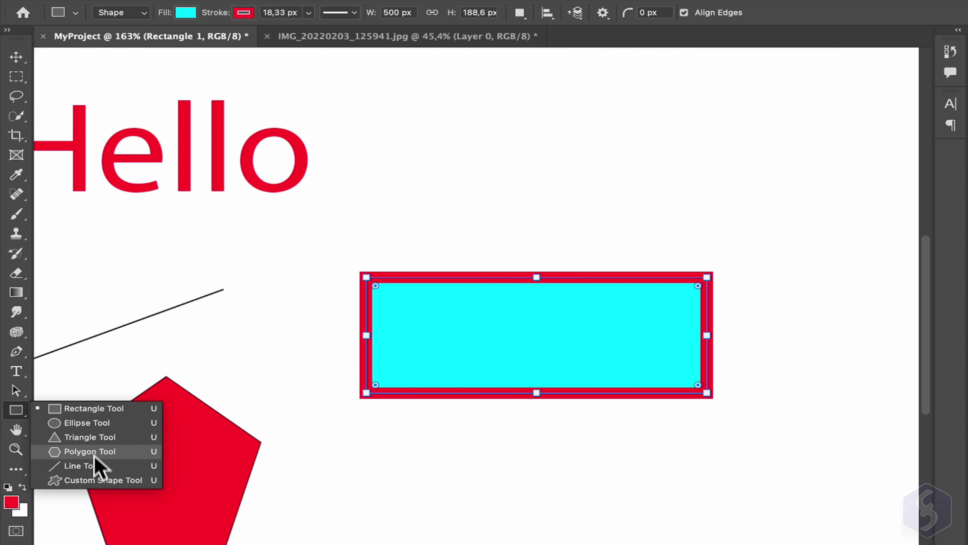
- Draw a sailboat custom shape from the Boats group on the canvas
click(102, 480)
click(677, 13)
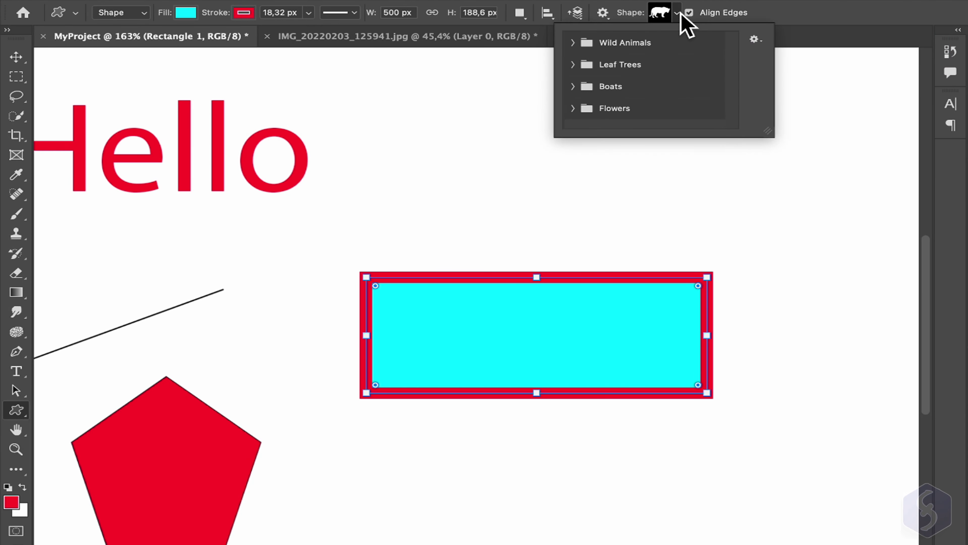
click(625, 64)
scroll(671, 76, down, 3)
click(700, 70)
click(648, 112)
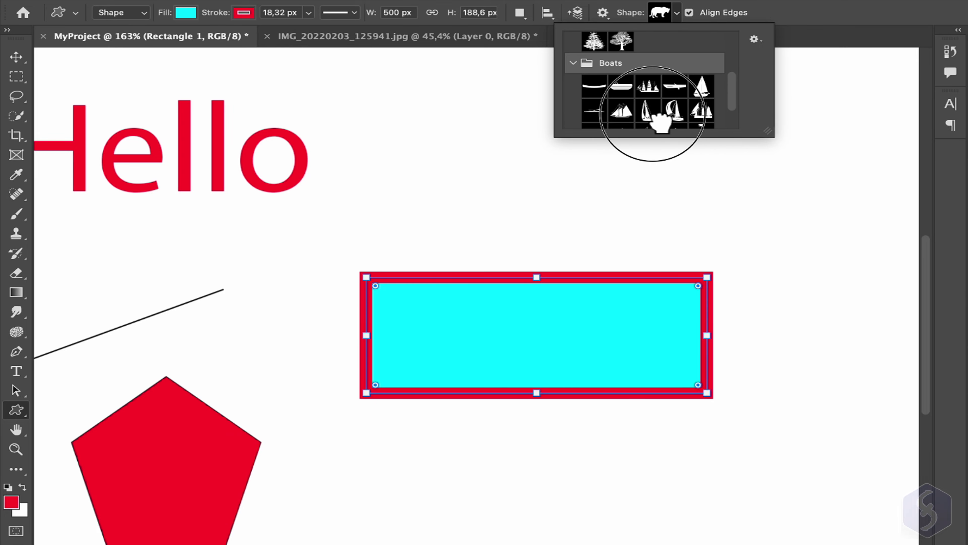
mouse_move(614, 460)
mouse_down()
mouse_move(674, 440)
mouse_move(780, 250)
mouse_up()
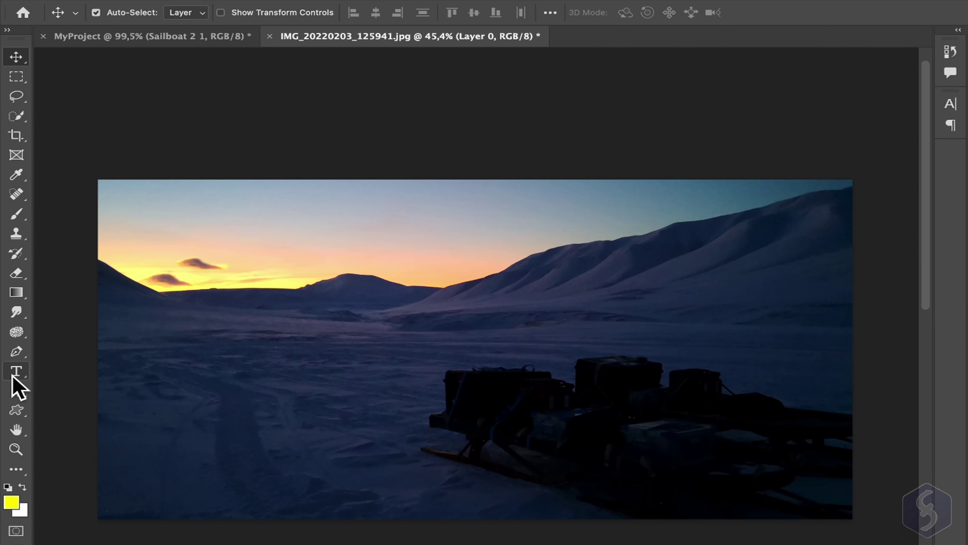
- Type 'The End of Polar Night' in a paragraph box over the snowfield and shrink the box to fit
click(13, 375)
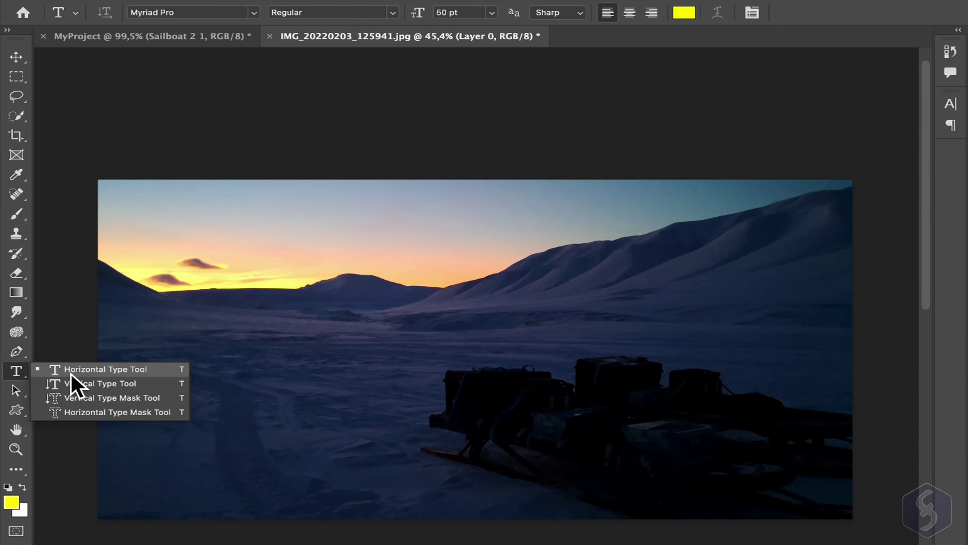
click(152, 369)
drag(181, 329, 749, 454)
text(The)
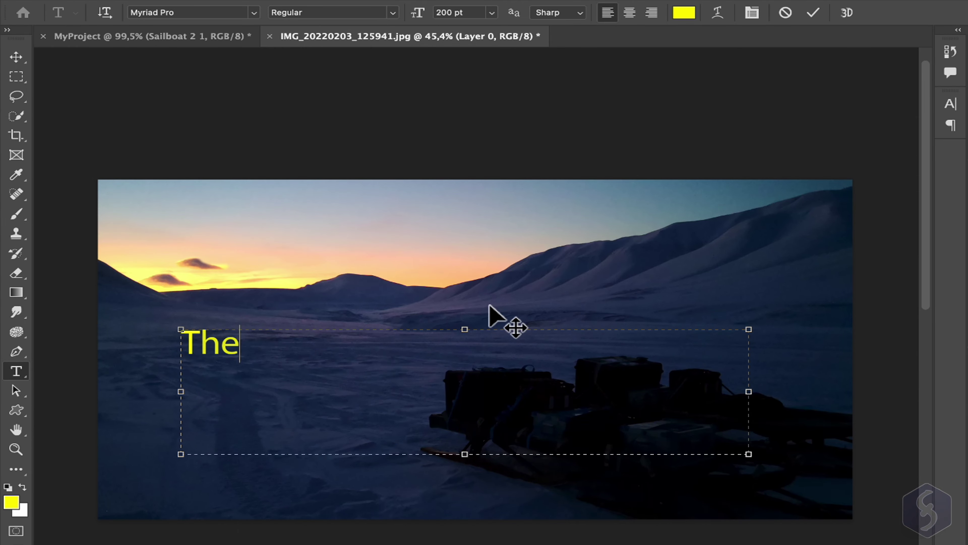
text( End of Polar Nigh)
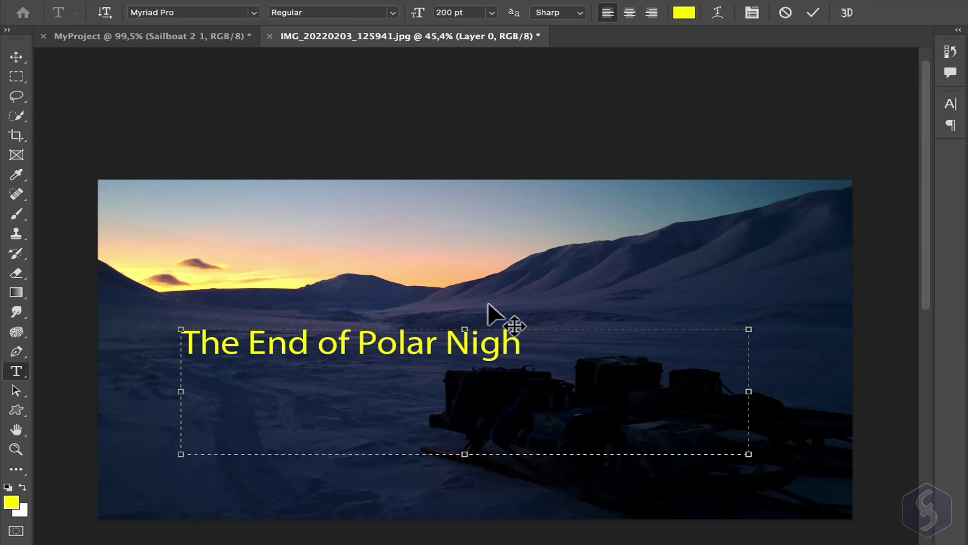
text(t)
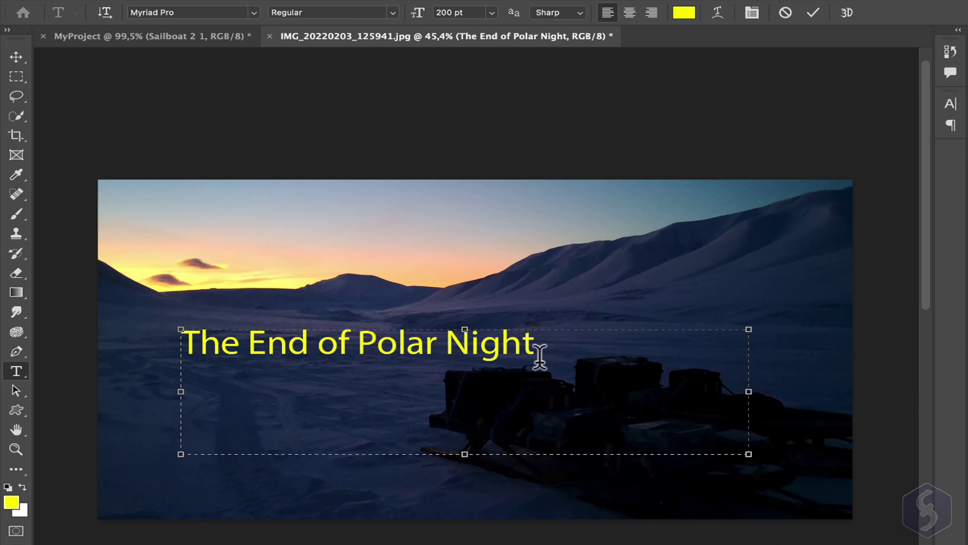
drag(750, 455, 661, 402)
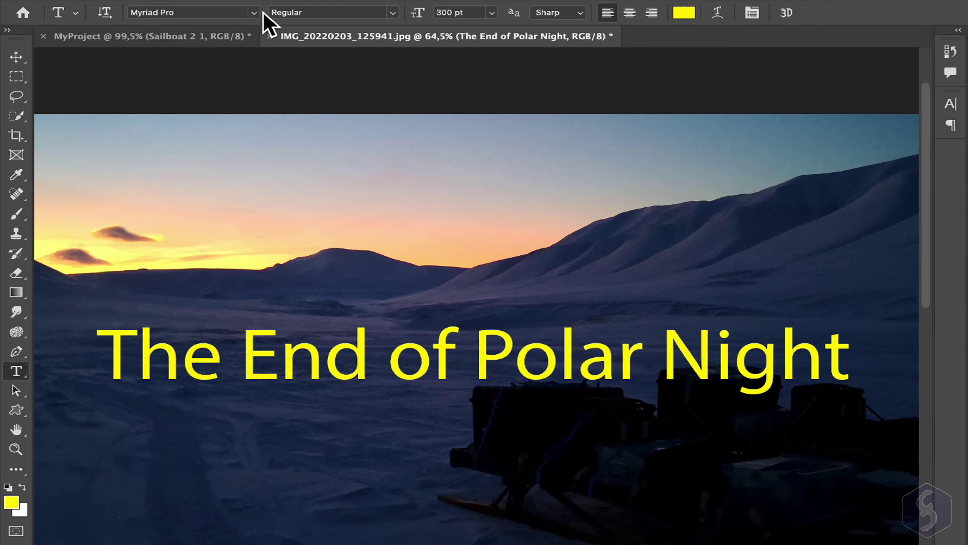
- Make the title bold italic, 300 pt and center-aligned, keeping it yellow
click(254, 13)
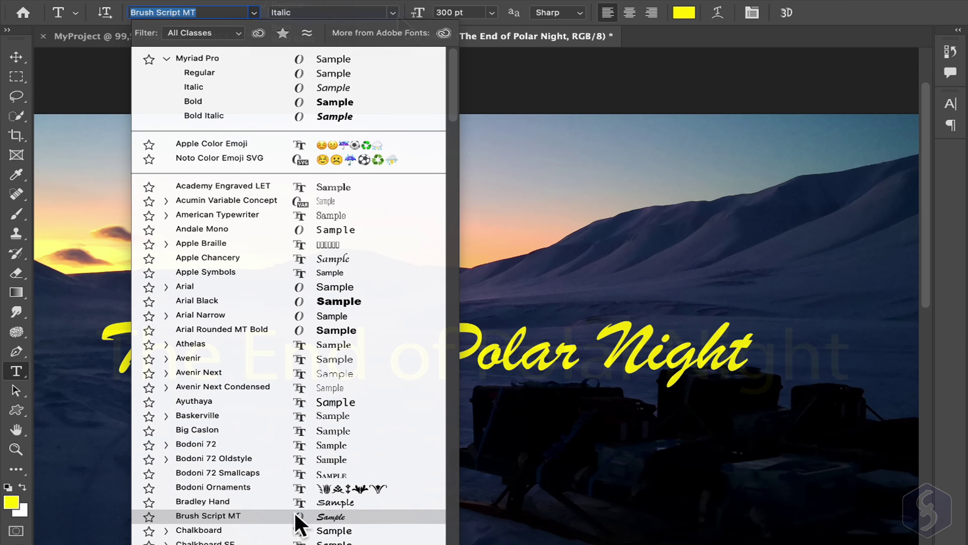
click(391, 13)
click(381, 38)
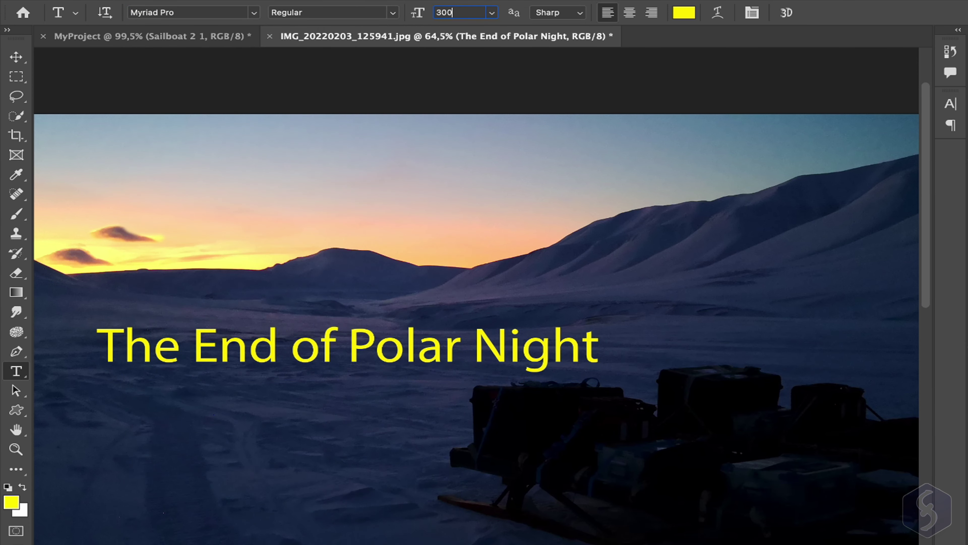
key(Return)
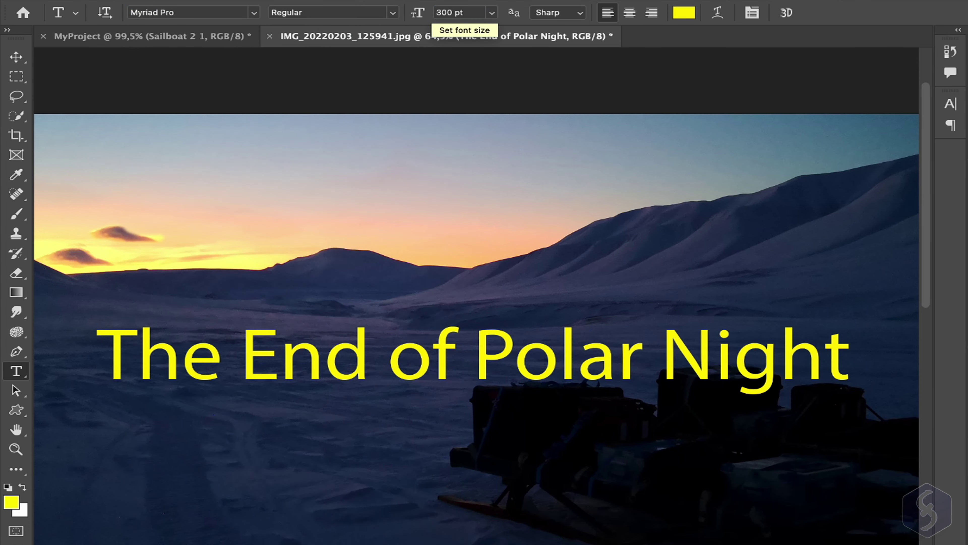
click(631, 14)
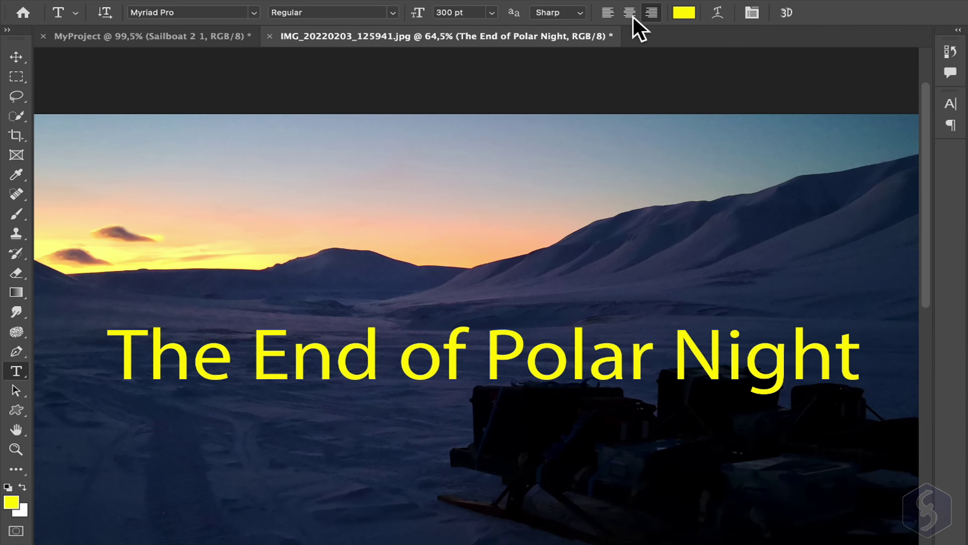
click(685, 12)
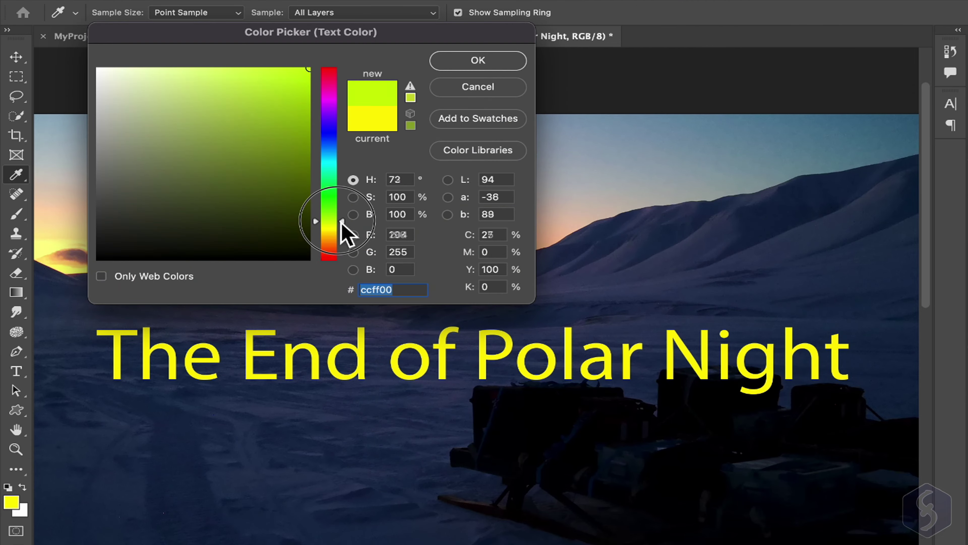
drag(341, 222, 340, 80)
key(Escape)
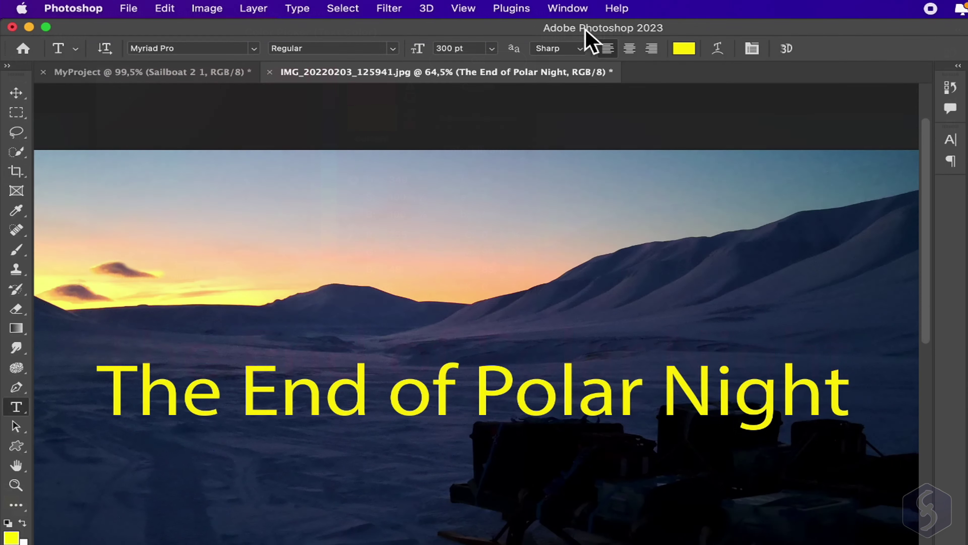
- In the Character panel, try 120% vertical scale and faux italic, then set small caps
click(582, 15)
click(610, 146)
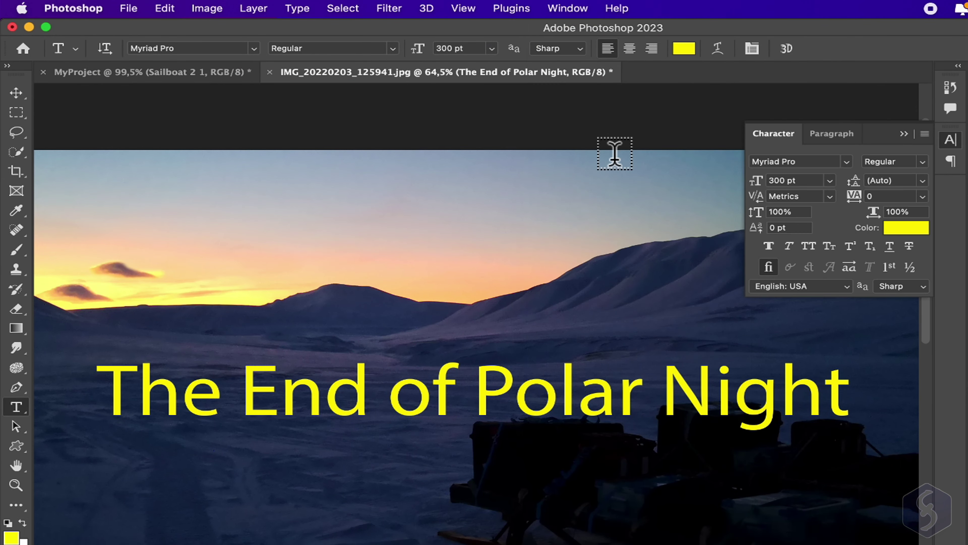
click(778, 211)
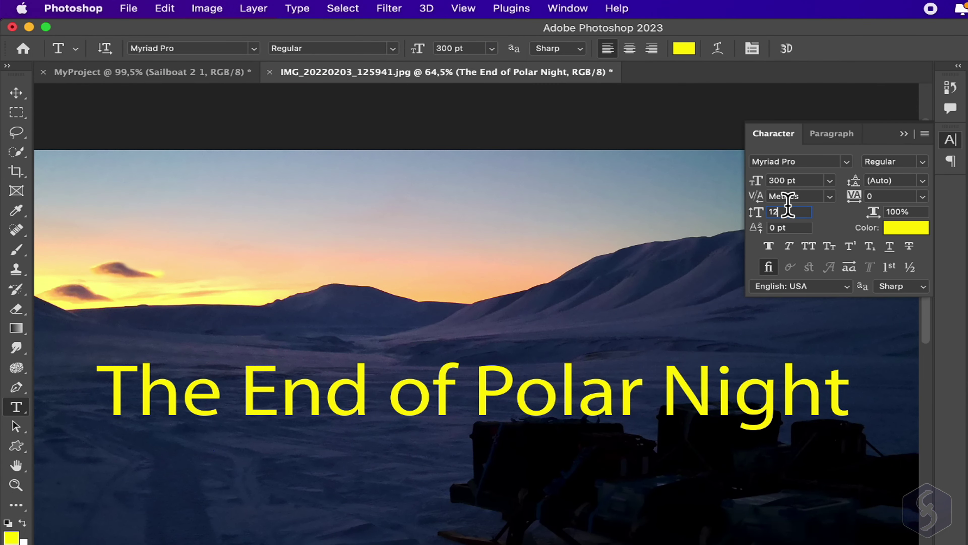
key(Return)
key(ctrl+z)
click(789, 247)
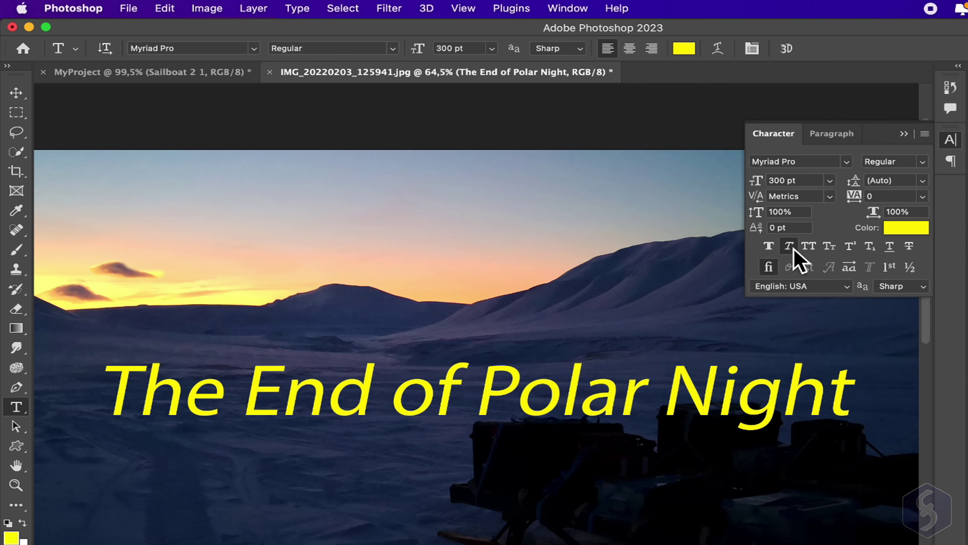
click(789, 247)
click(829, 246)
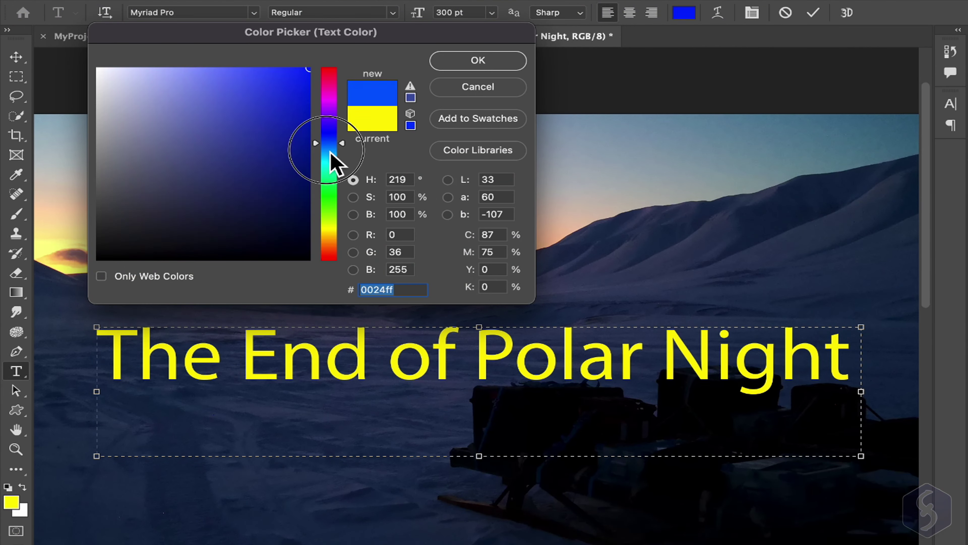
drag(332, 156, 327, 97)
click(486, 88)
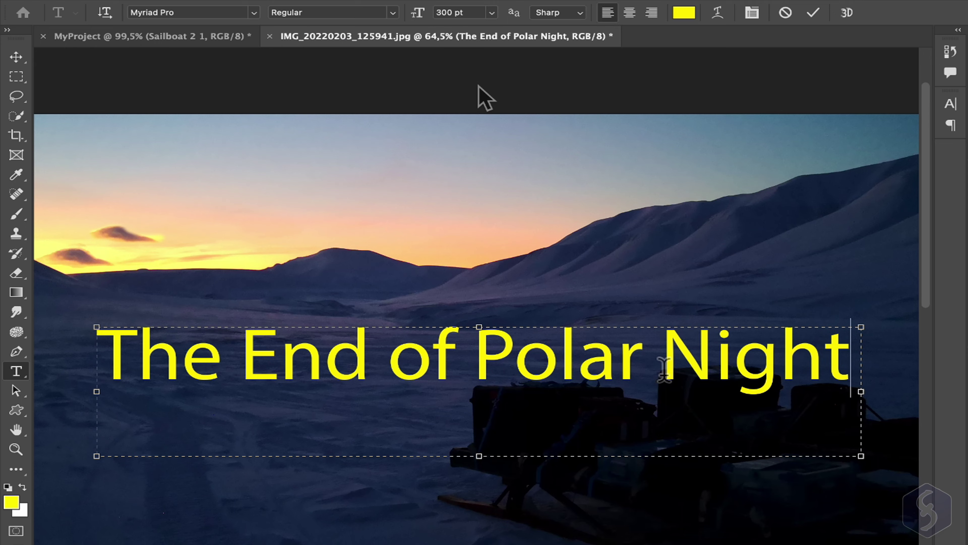
- Colour the word 'Polar' red and commit the title text
drag(644, 369, 474, 365)
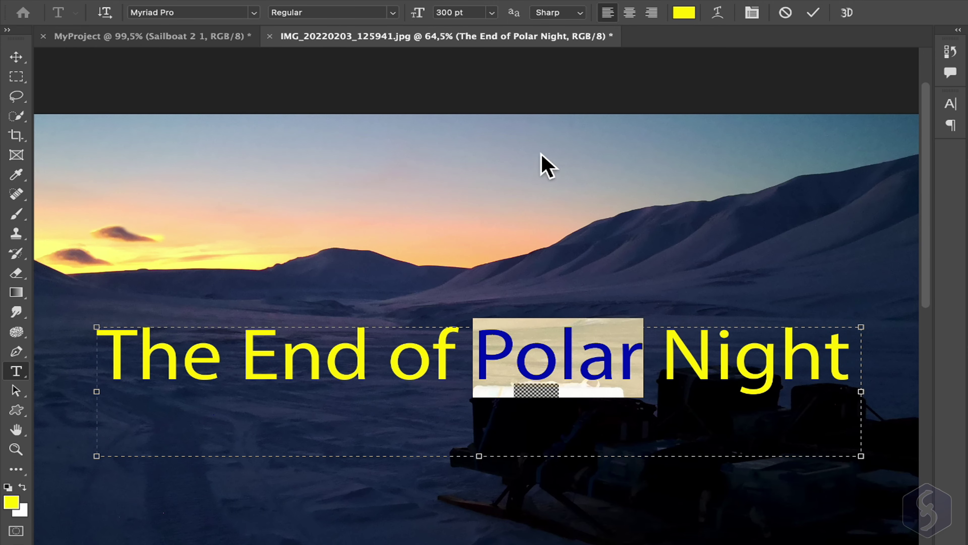
click(700, 15)
drag(329, 172, 338, 69)
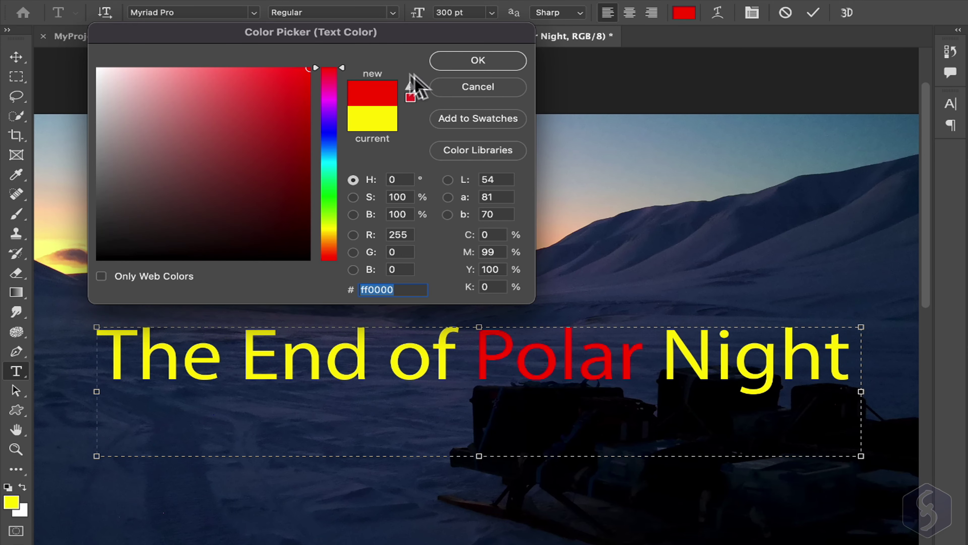
click(462, 66)
key(super+h)
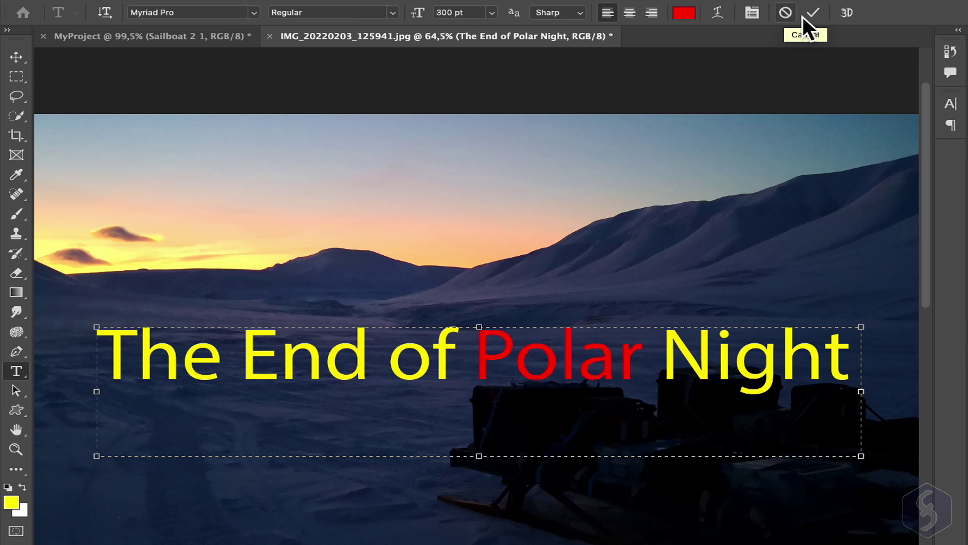
click(813, 15)
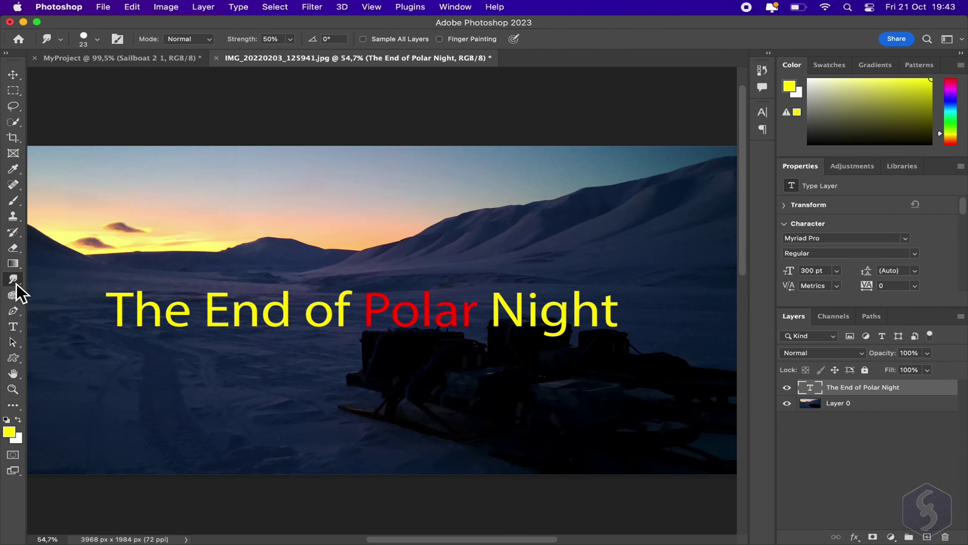
- Pick the Smudge tool and try smearing Polar, cancelling the rasterize prompt
right_click(15, 283)
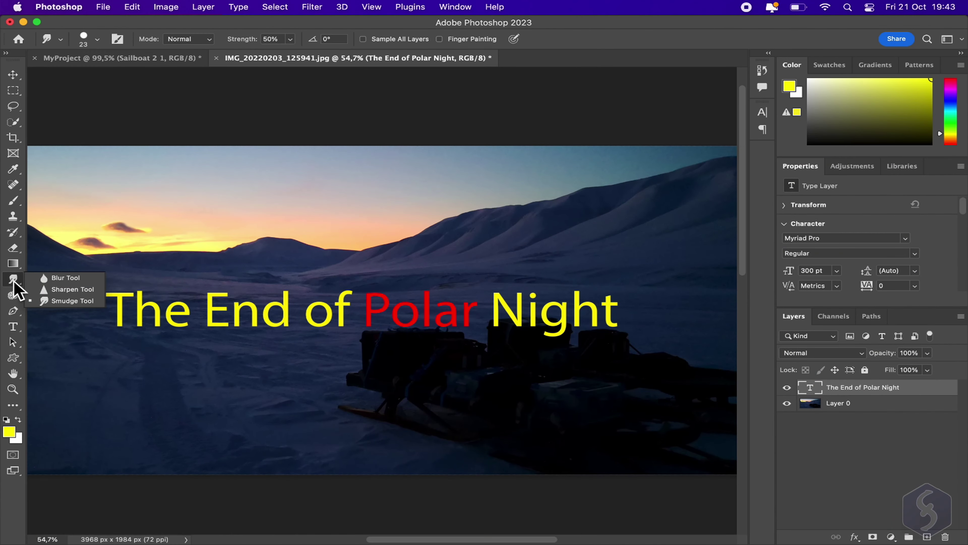
click(46, 301)
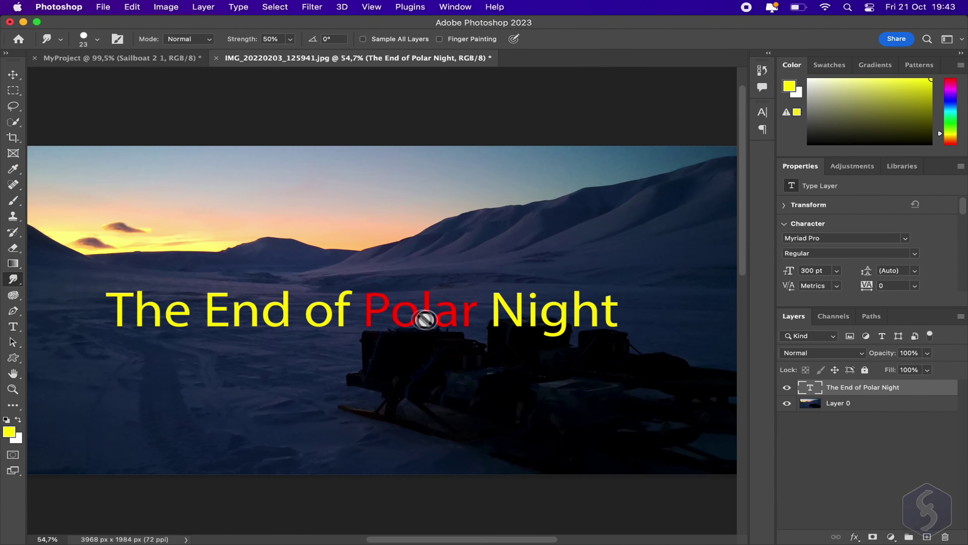
click(338, 316)
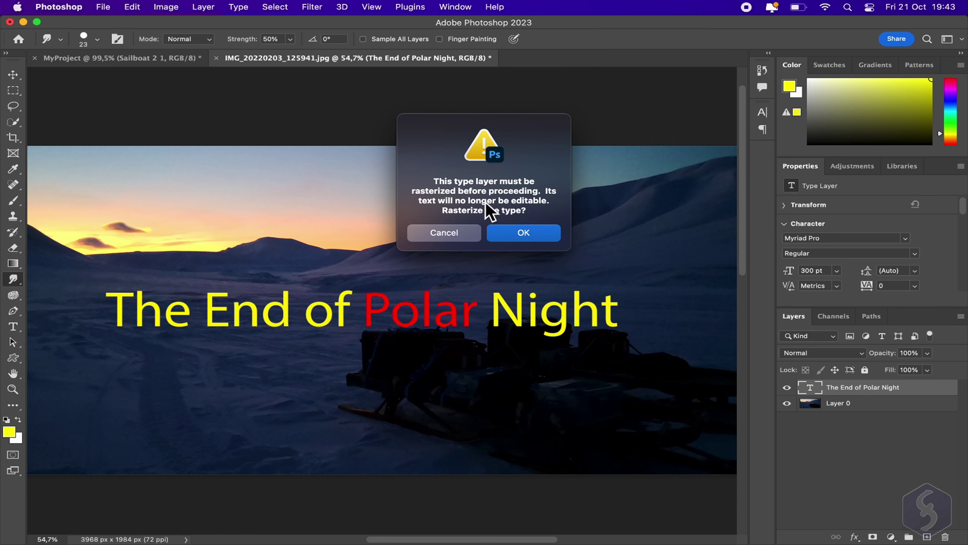
key(Escape)
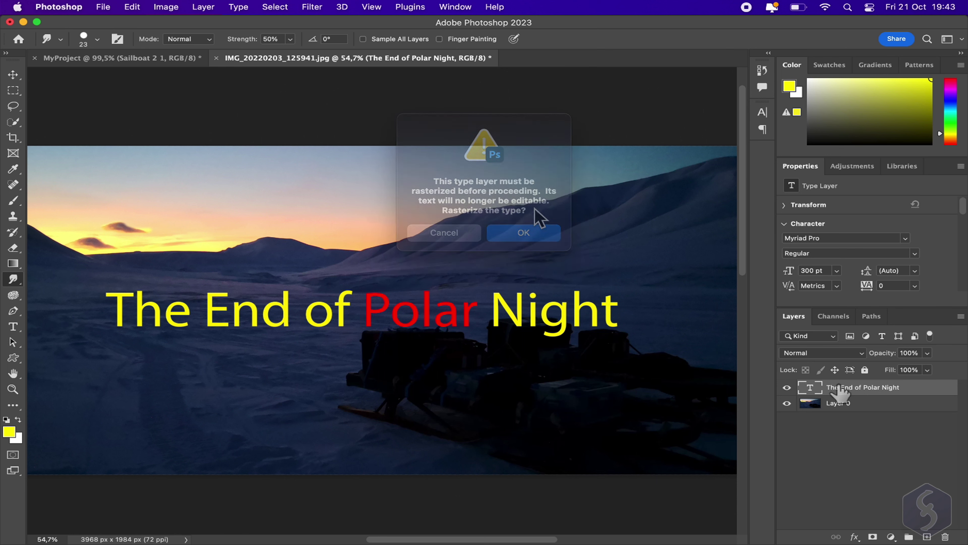
- Rasterize the title layer, smear 'Polar' toward 'Night', then start a new text layer
right_click(839, 388)
mouse_move(757, 533)
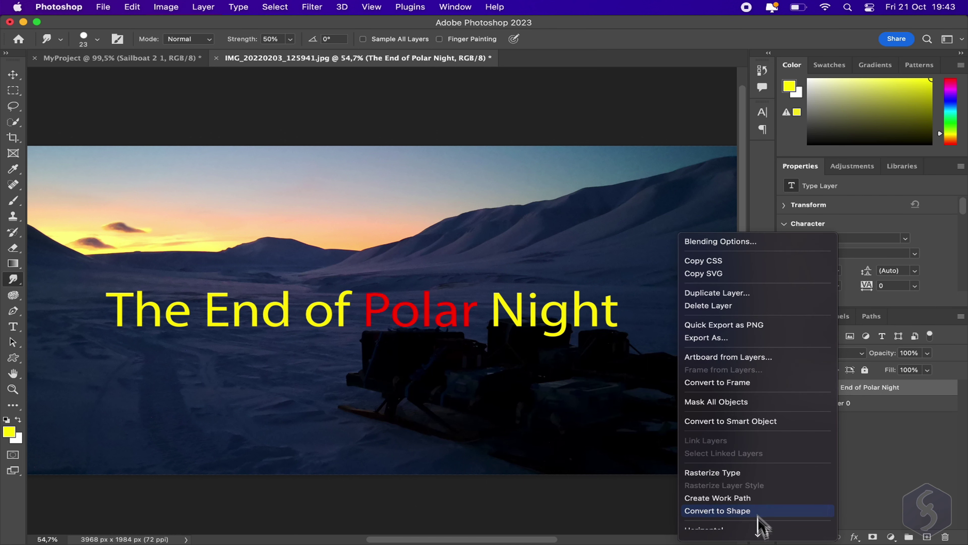
click(750, 474)
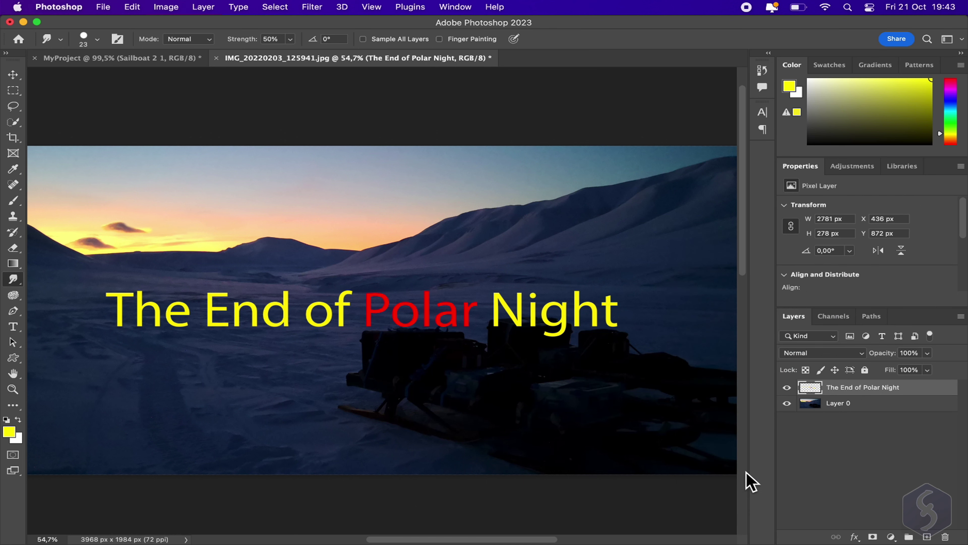
mouse_move(339, 332)
mouse_down()
mouse_move(399, 303)
mouse_move(443, 324)
mouse_move(471, 320)
mouse_move(487, 296)
mouse_up()
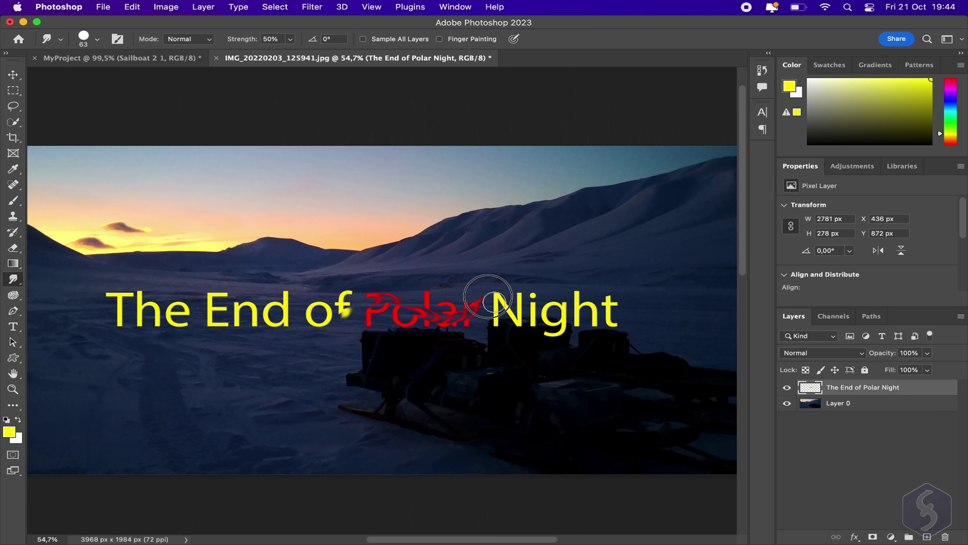
click(13, 327)
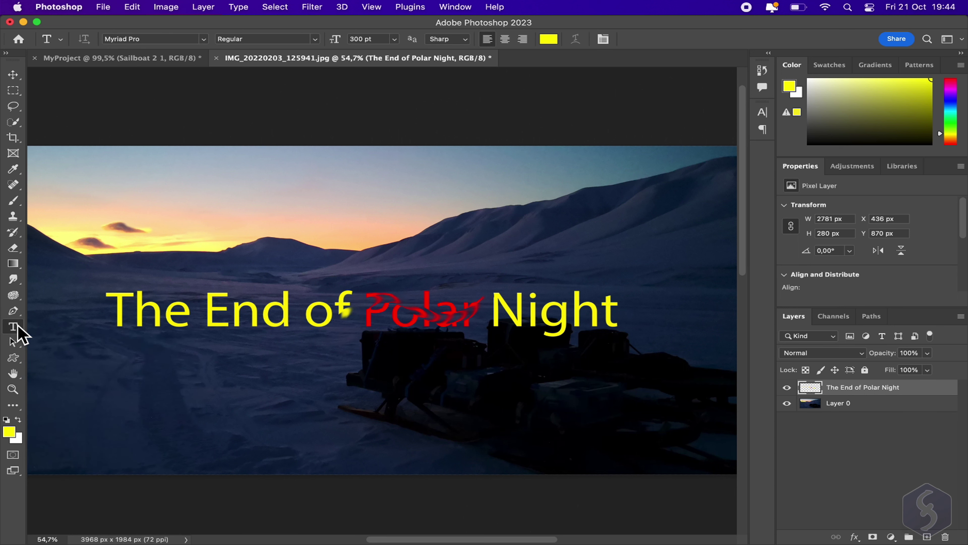
click(376, 312)
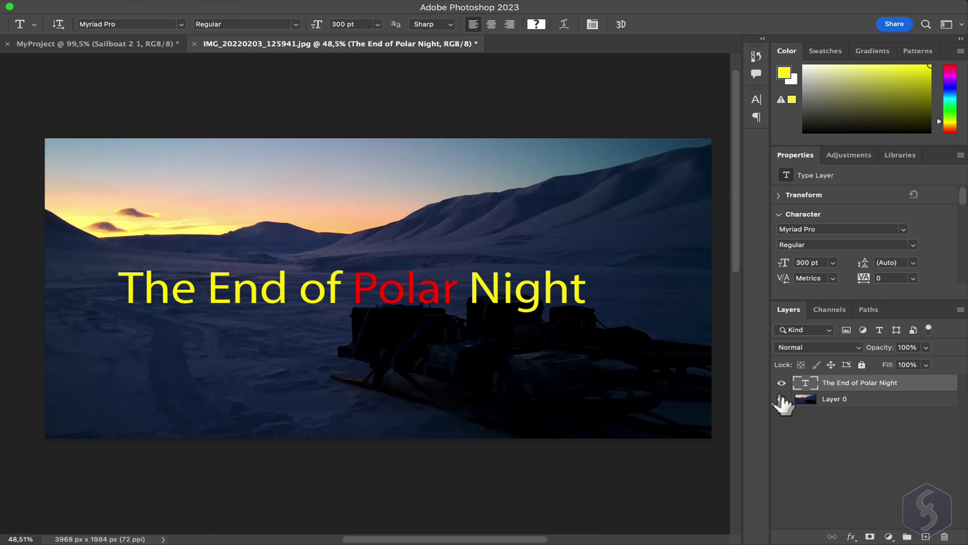
click(782, 383)
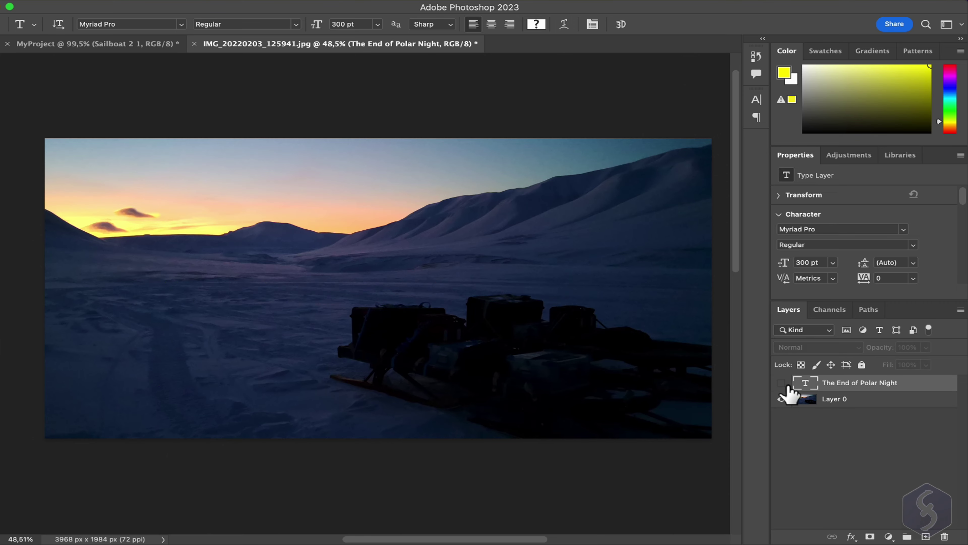
click(782, 383)
click(782, 399)
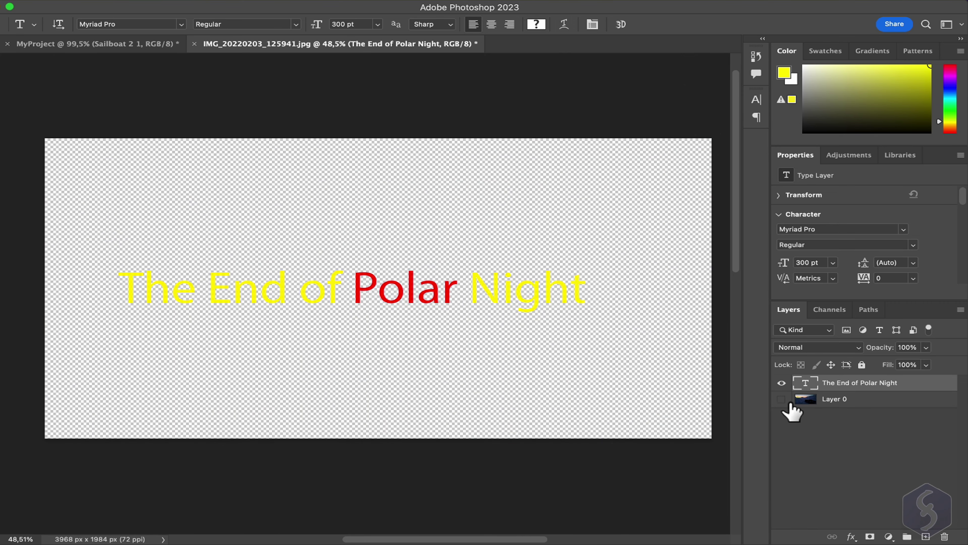
click(782, 399)
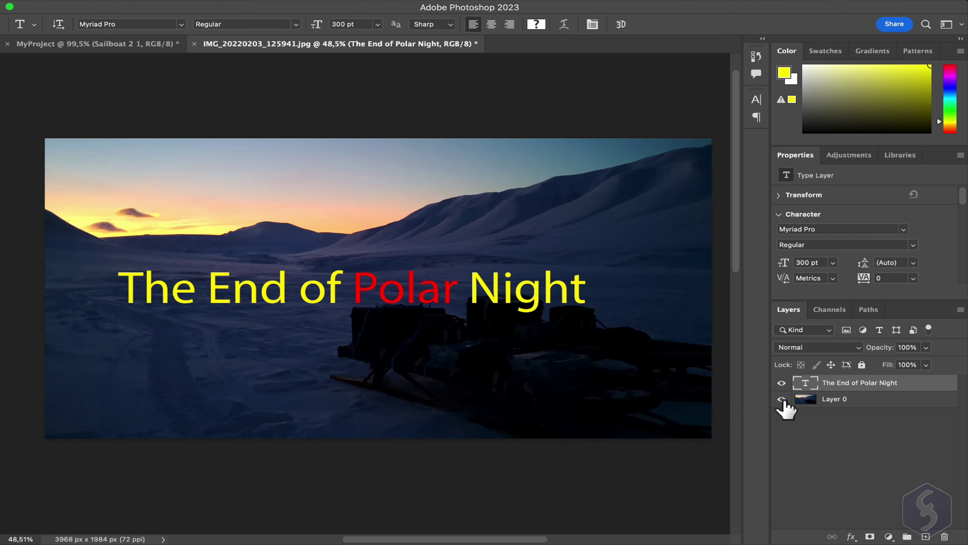
click(863, 366)
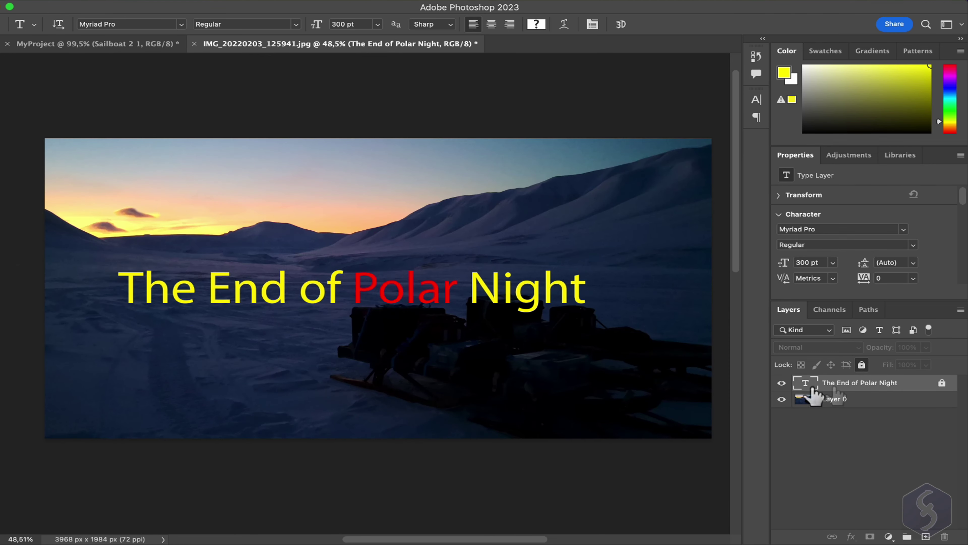
click(432, 297)
click(416, 209)
key(super+slash)
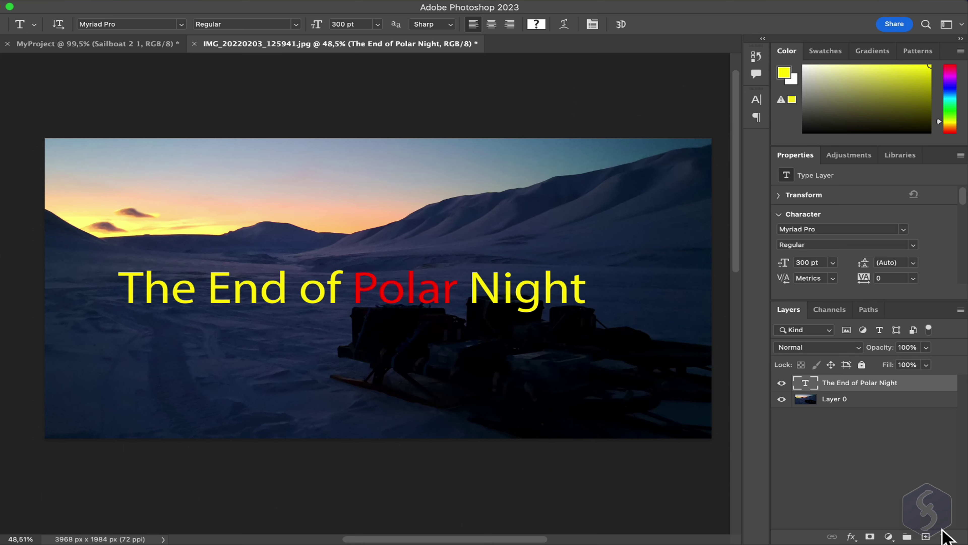
click(945, 537)
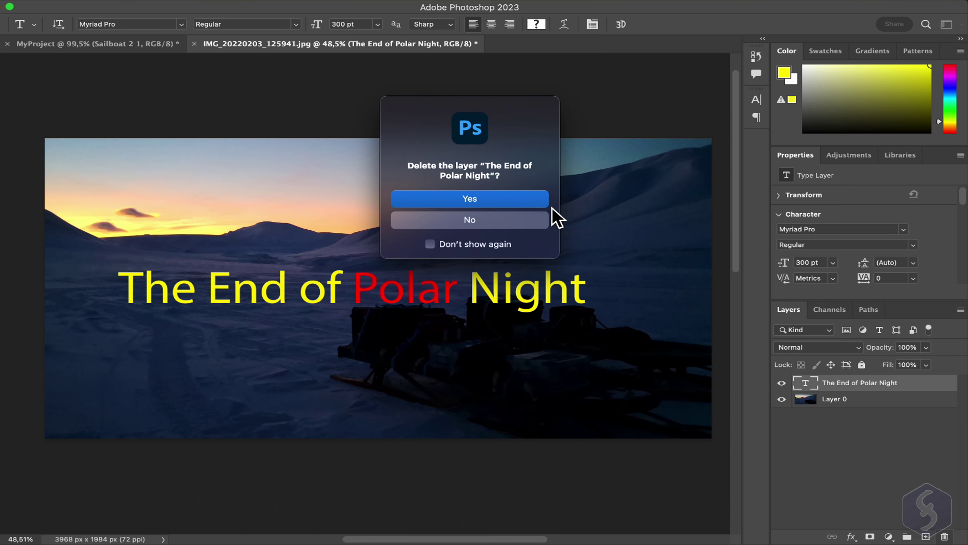
click(524, 203)
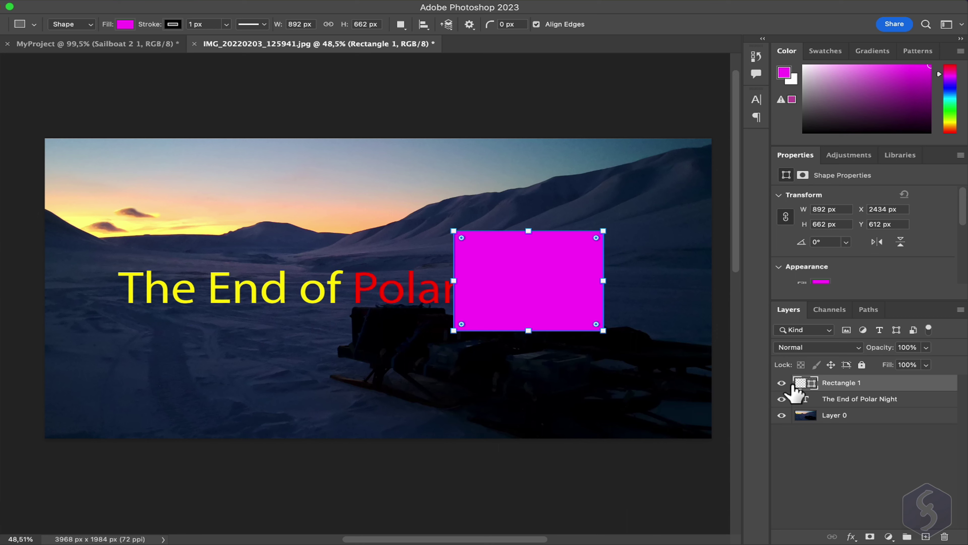
click(782, 383)
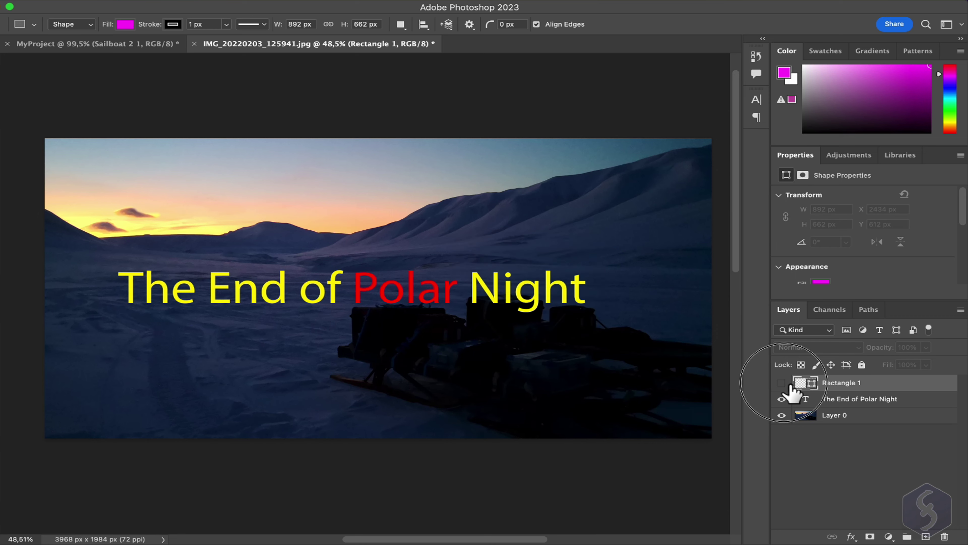
click(781, 383)
mouse_move(843, 386)
mouse_down()
mouse_move(843, 408)
mouse_move(849, 381)
mouse_up()
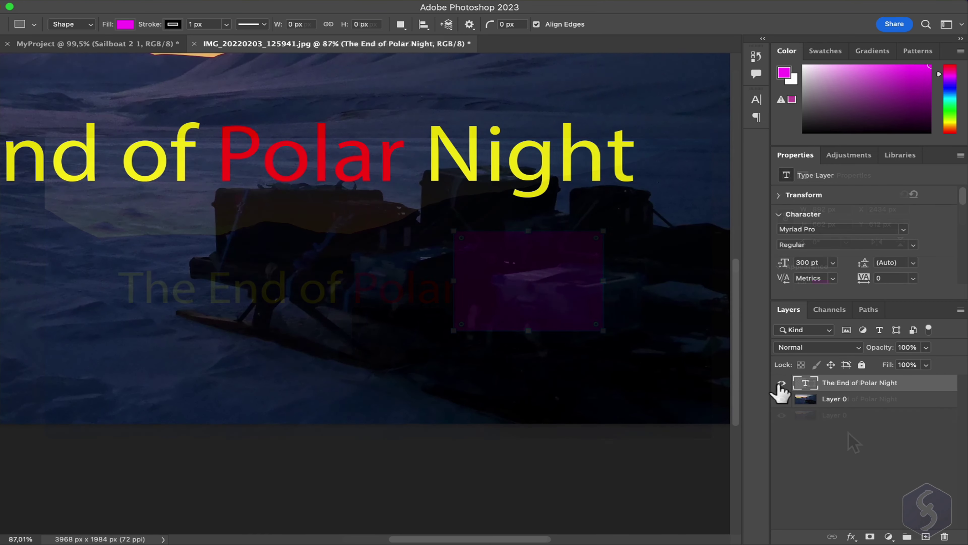
right_click(841, 385)
click(805, 389)
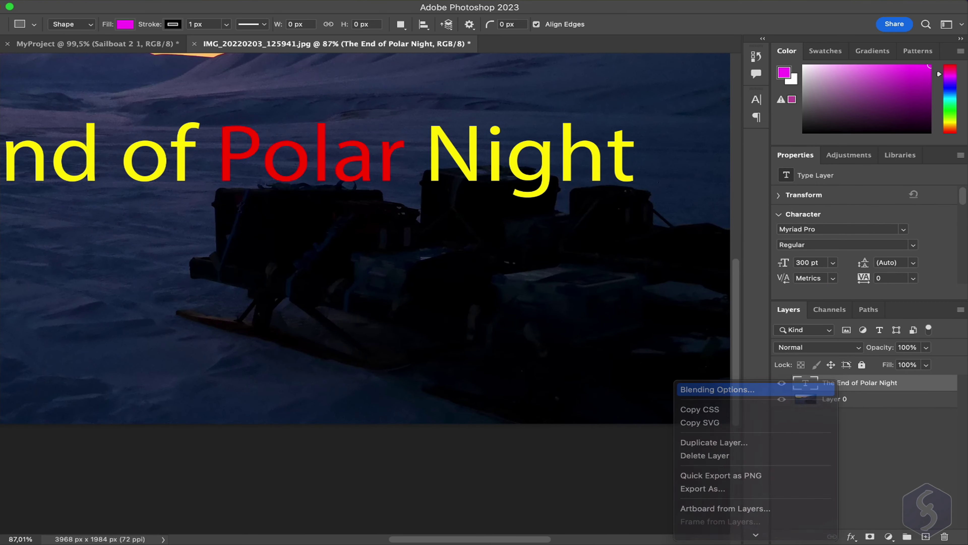
drag(594, 263, 593, 243)
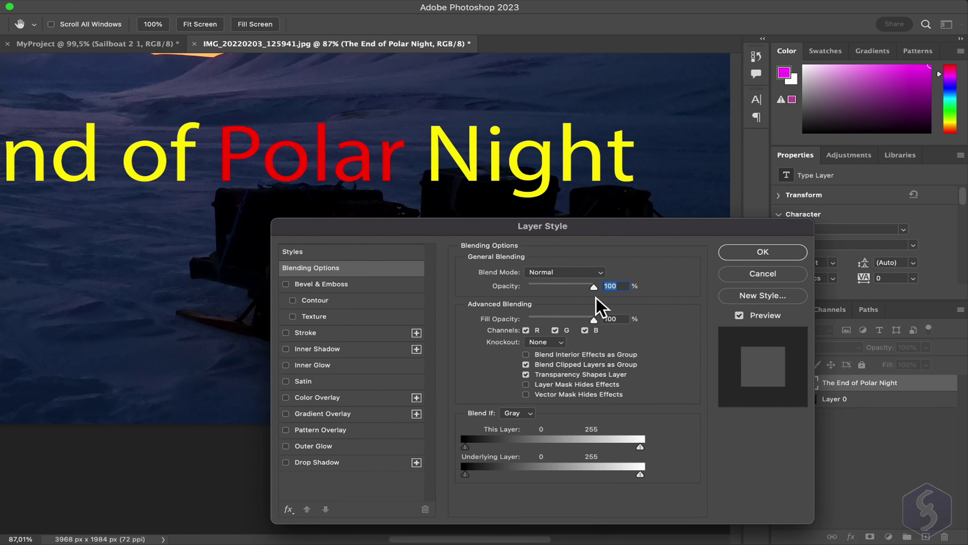
mouse_move(594, 286)
mouse_down()
mouse_move(530, 288)
mouse_move(633, 303)
mouse_up()
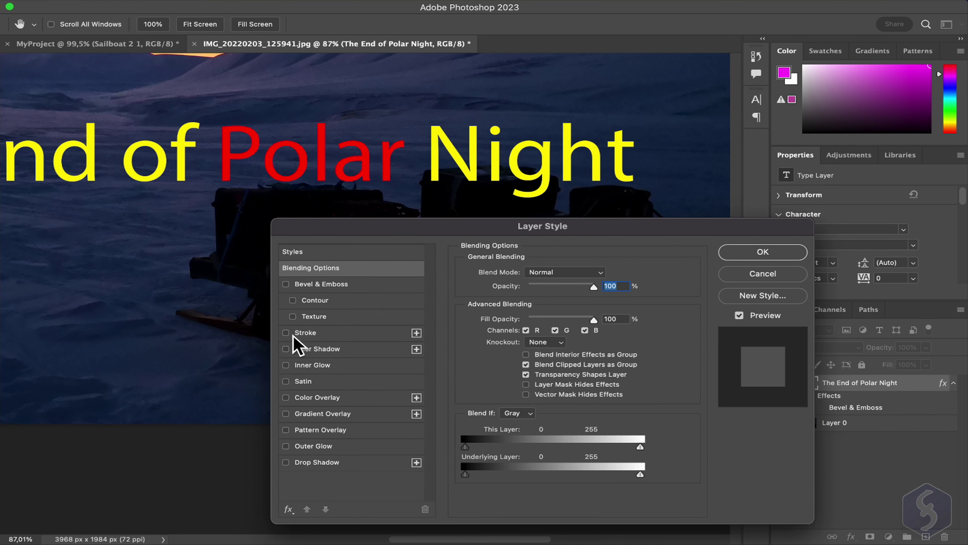
click(286, 333)
click(285, 332)
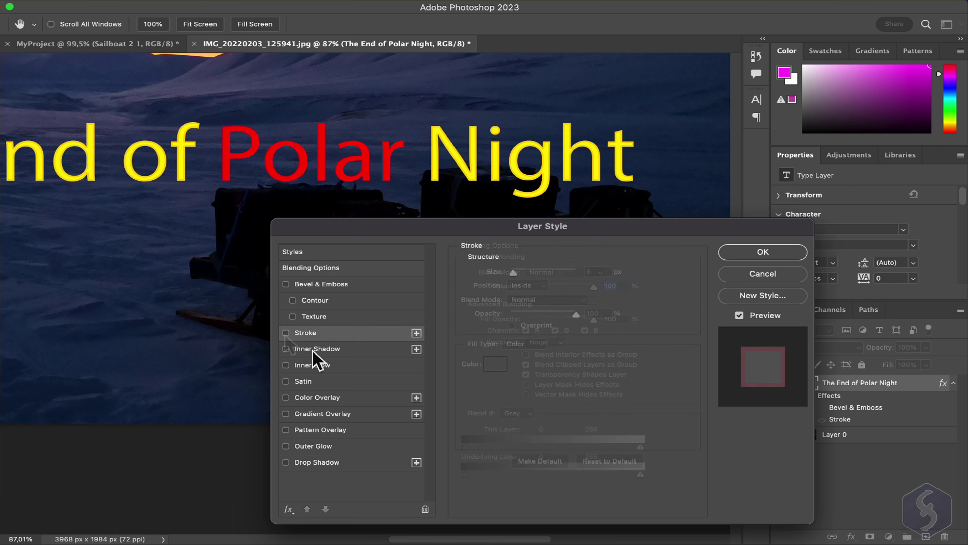
click(313, 351)
click(286, 446)
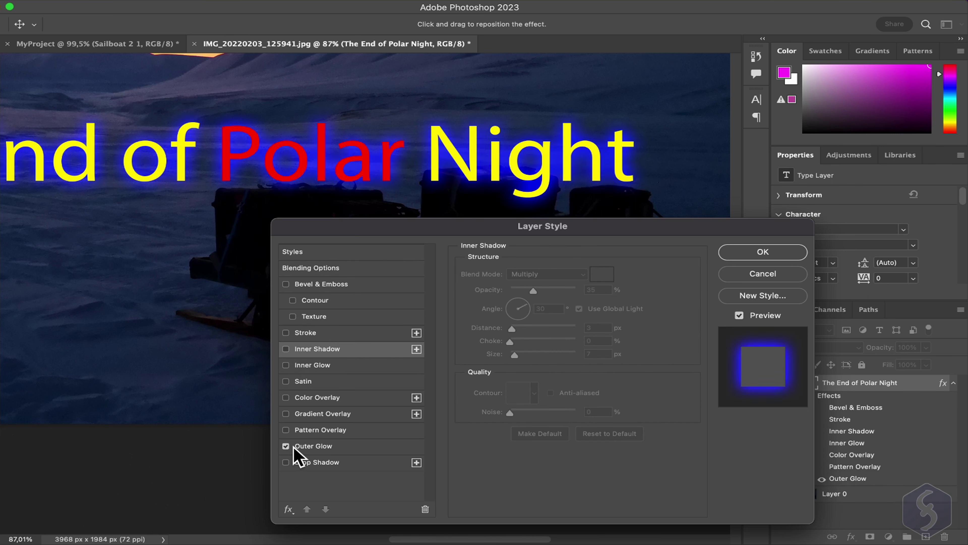
click(286, 446)
click(298, 463)
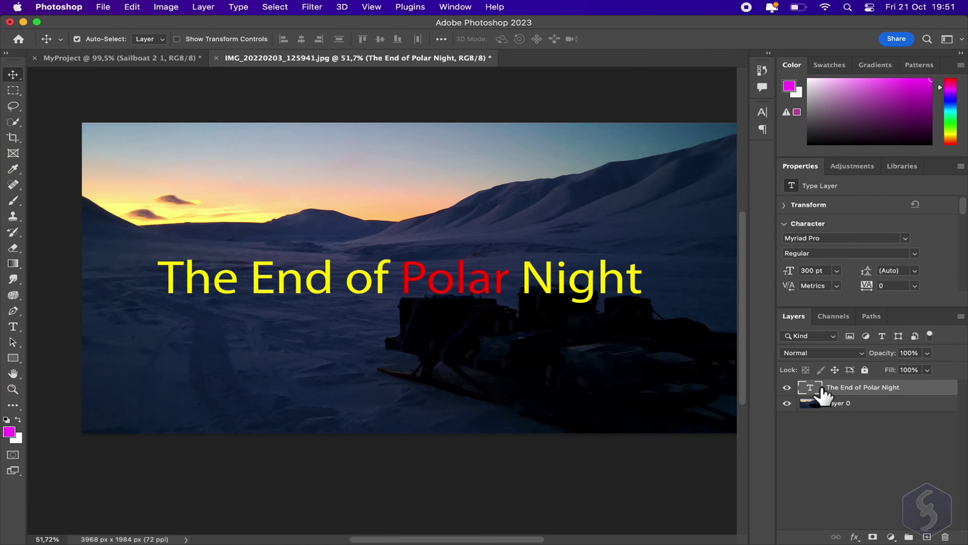
- Try scaling and tilting the title 'The End of Polar Night', undo, then skew it right and commit
click(133, 6)
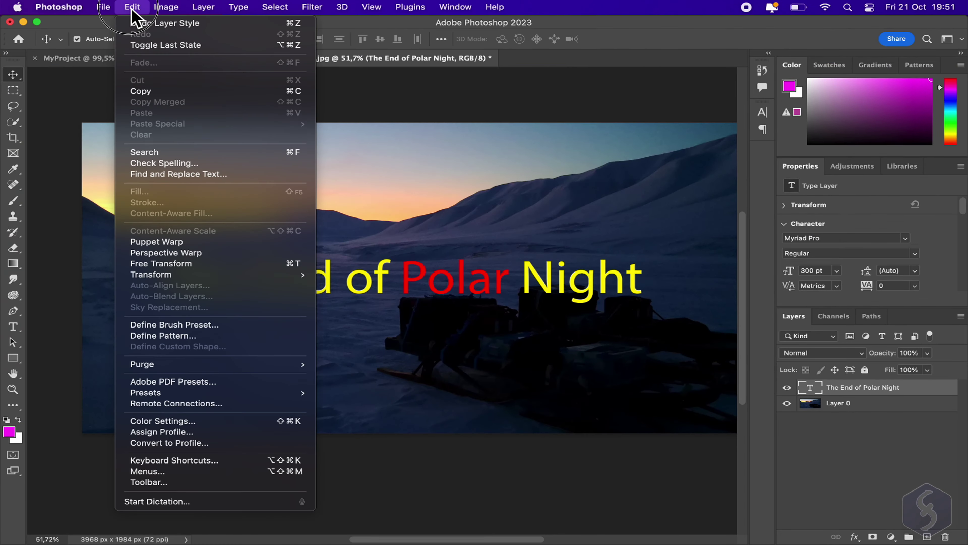
mouse_move(207, 277)
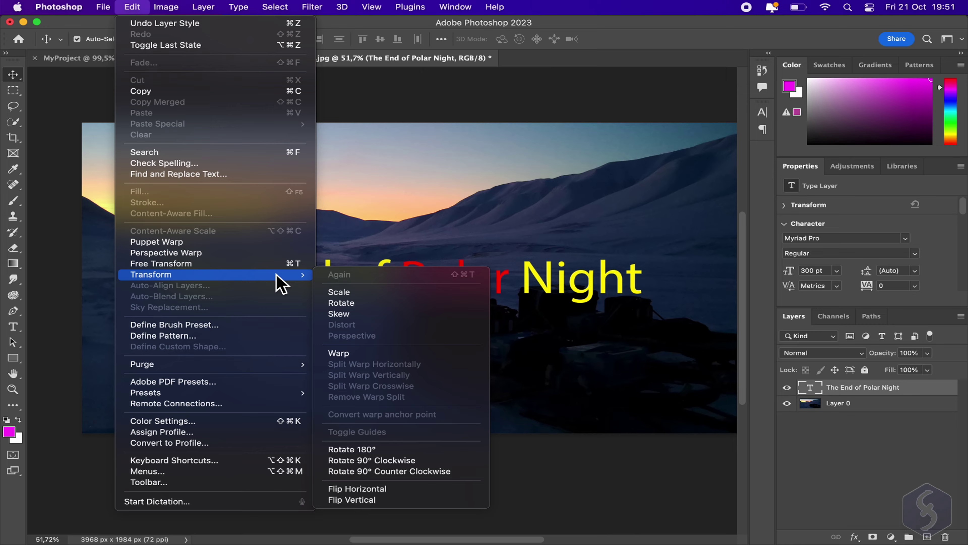
click(360, 293)
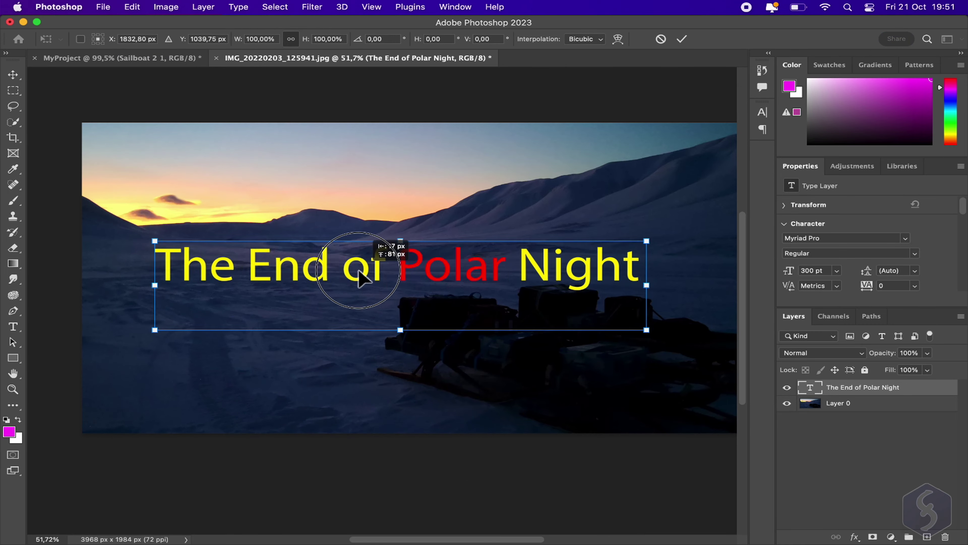
drag(360, 276, 345, 239)
drag(625, 296, 724, 326)
drag(119, 335, 149, 386)
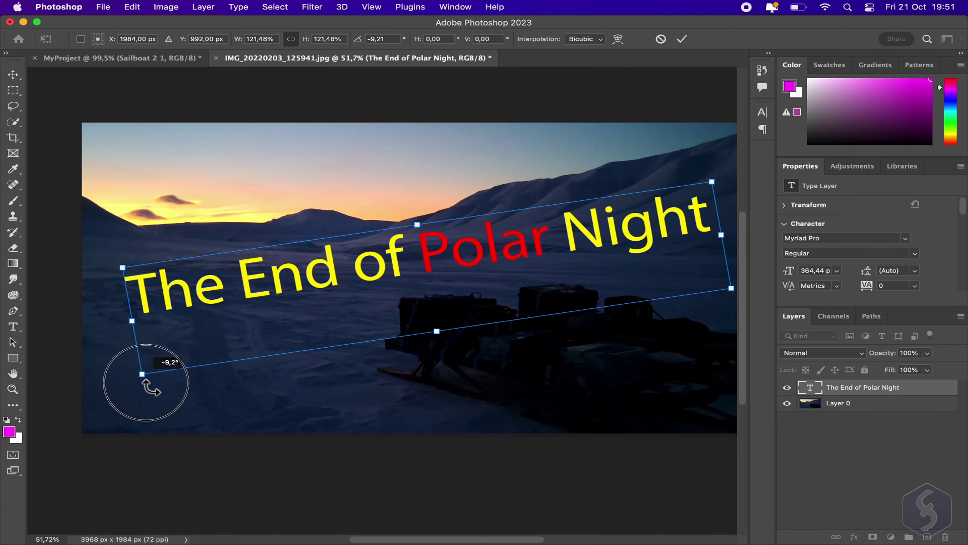
key(super+z)
key(super+z)
key(super+z)
key(super+z)
drag(160, 257, 132, 262)
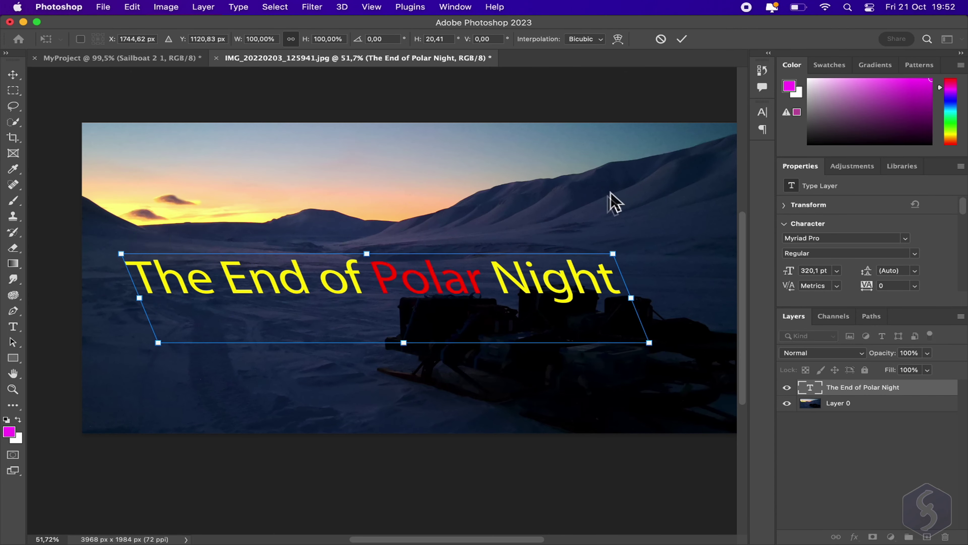
click(686, 40)
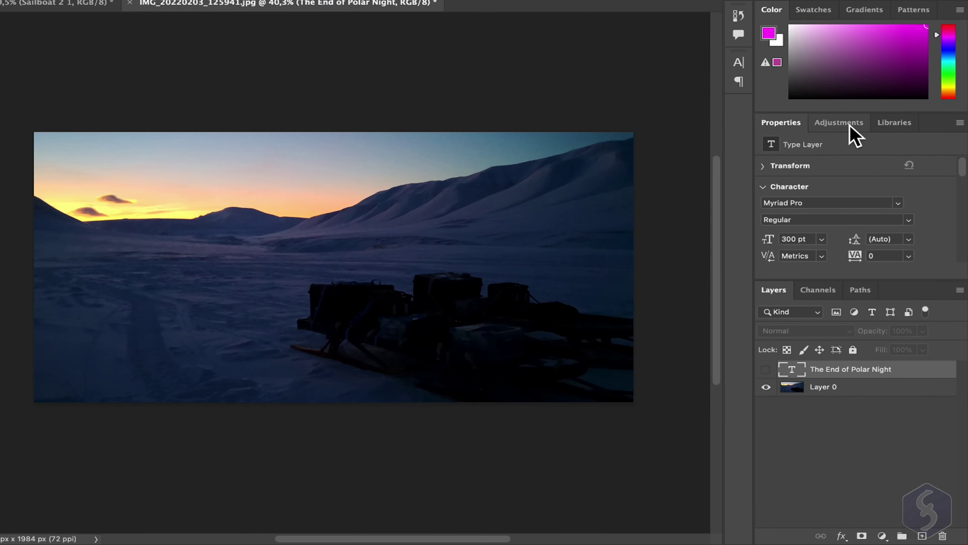
- Add a Brightness/Contrast adjustment layer with brightness 73 and contrast -37
click(852, 165)
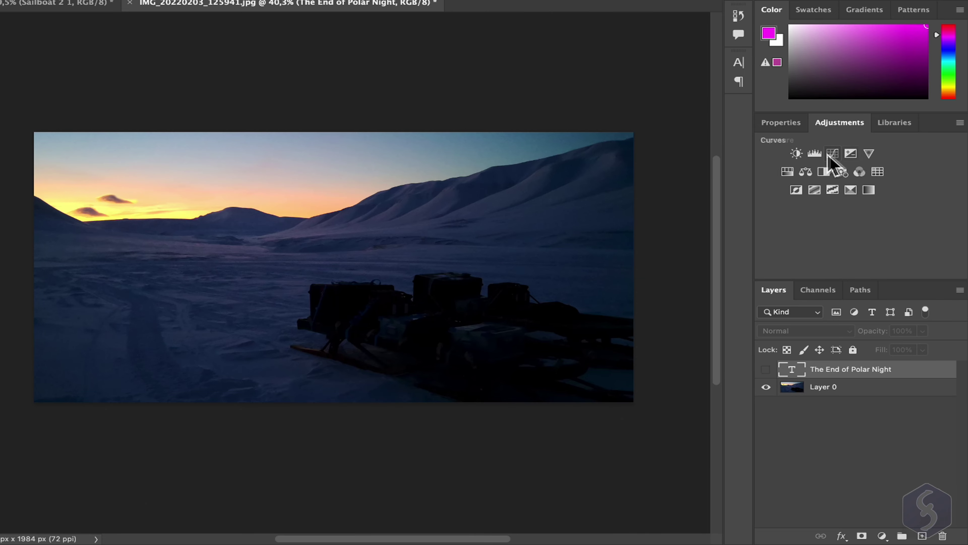
click(796, 153)
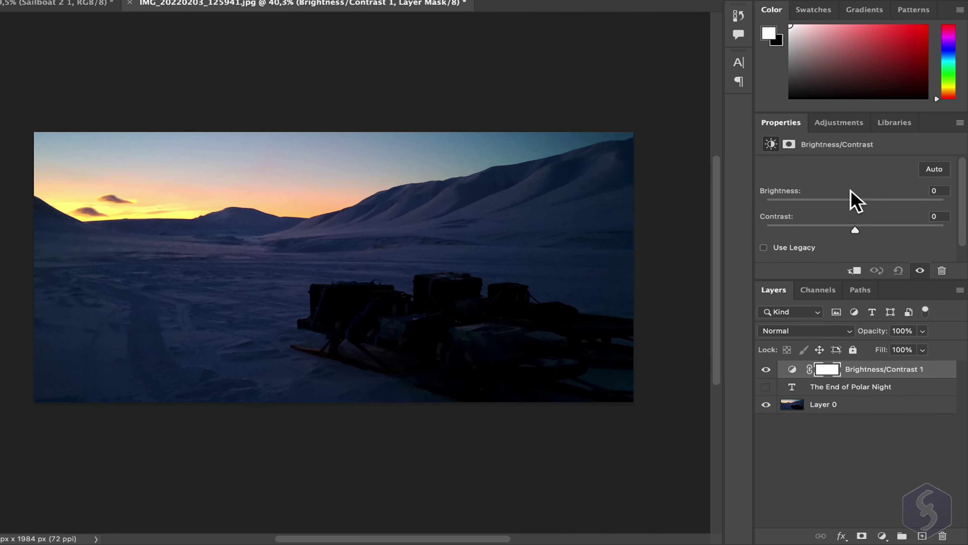
drag(861, 206, 881, 205)
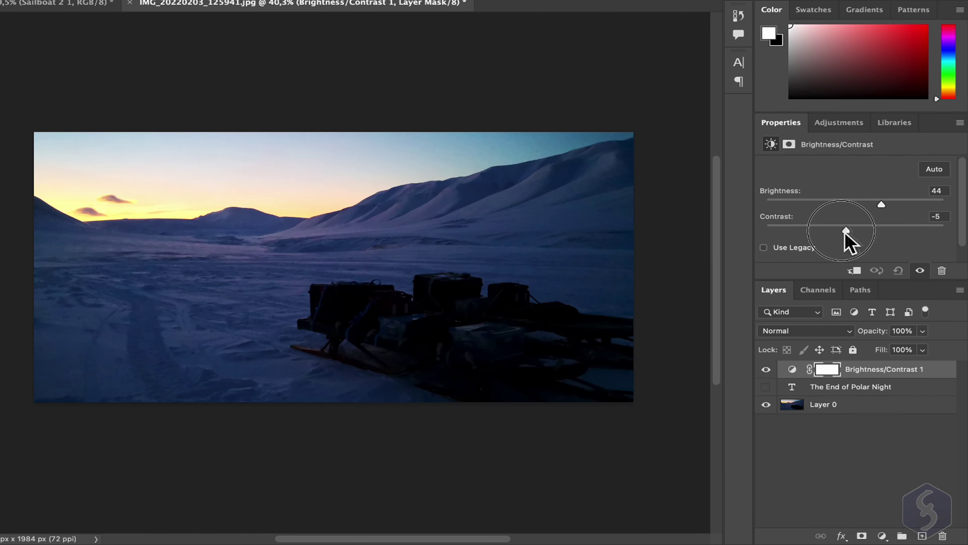
drag(844, 232, 793, 235)
drag(881, 204, 903, 207)
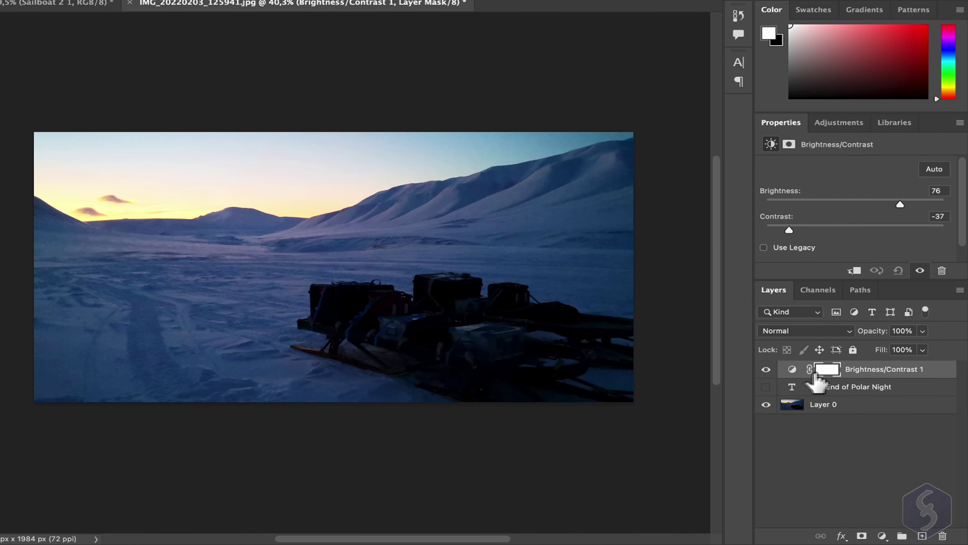
click(803, 375)
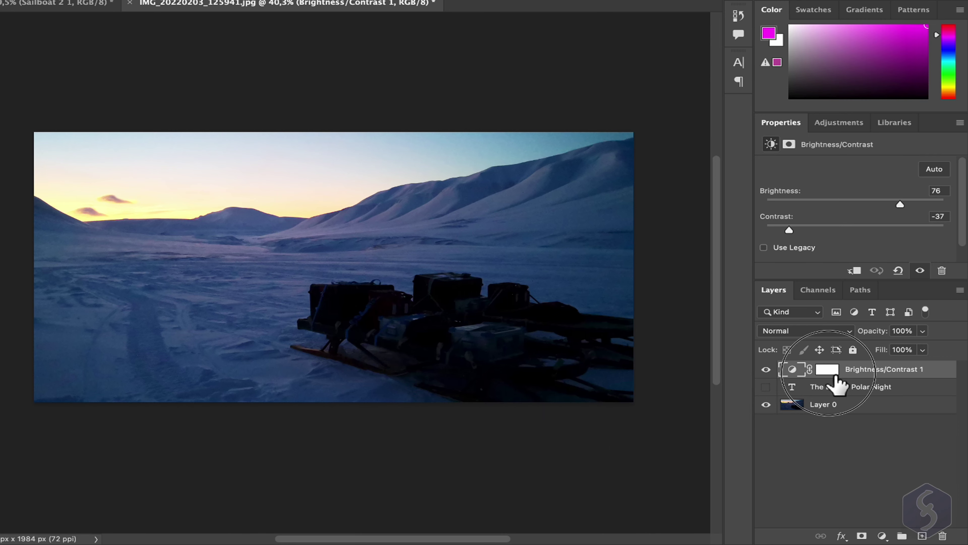
click(828, 369)
click(803, 375)
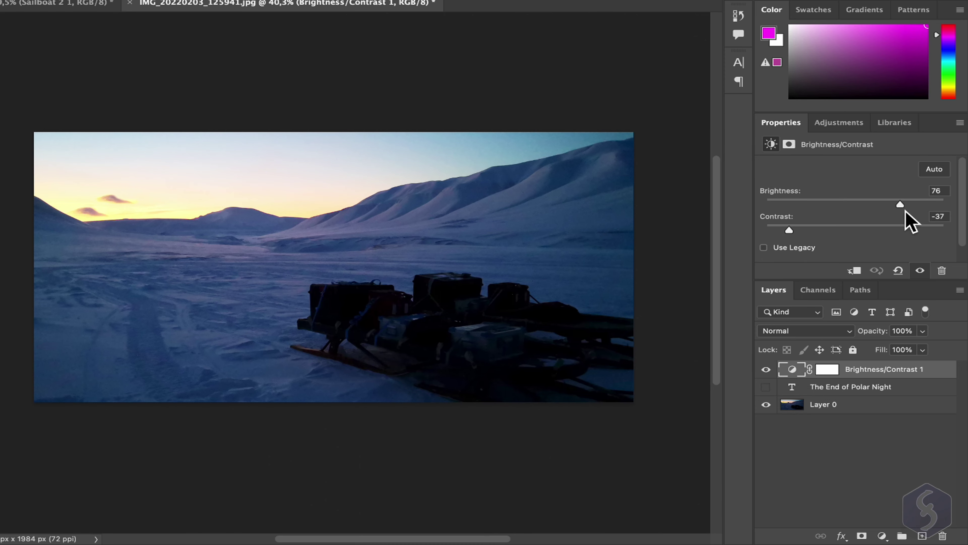
drag(900, 205, 898, 205)
- Open Select and Mask on the adjustment layer's mask and accept it
double_click(837, 372)
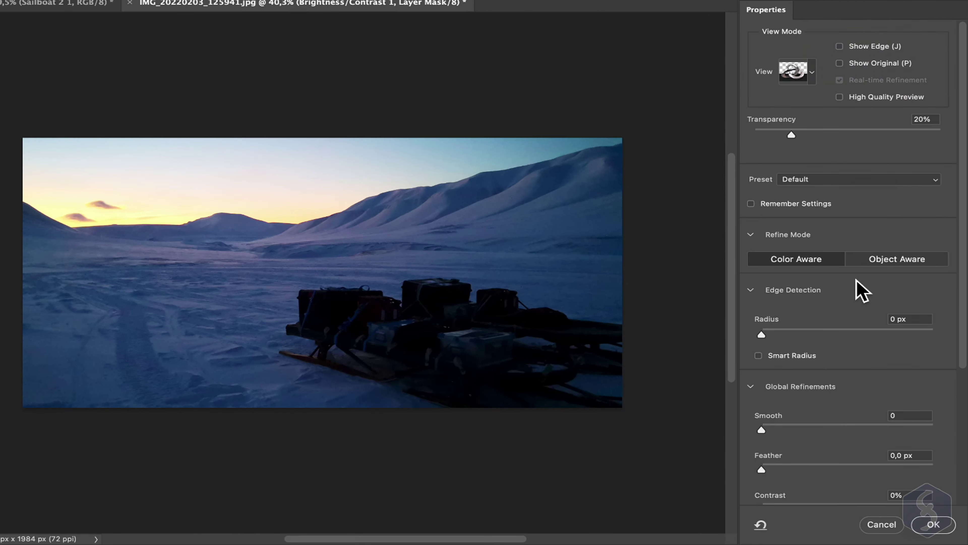
scroll(854, 339, down, 5)
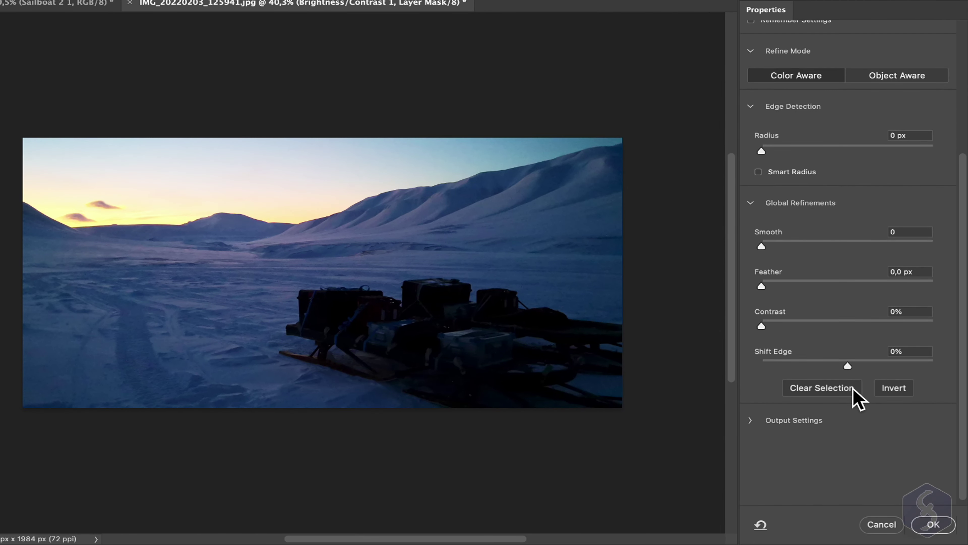
scroll(858, 396, up, 3)
scroll(848, 393, up, 2)
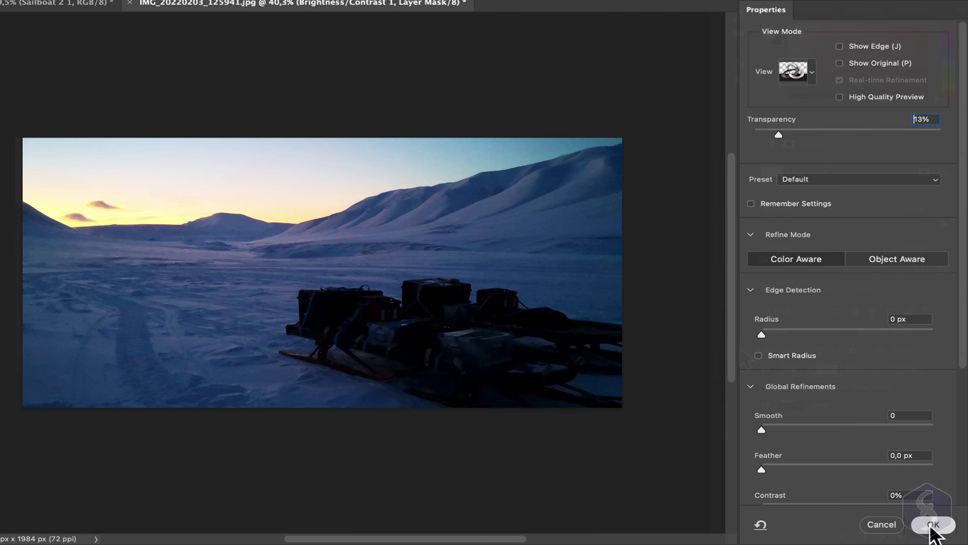
click(933, 525)
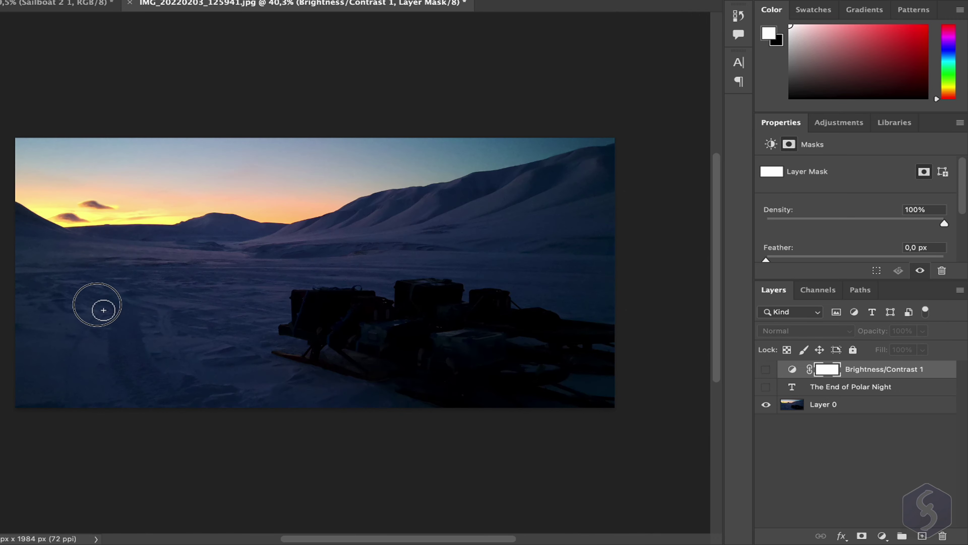
- Quick-select the snowy land and brighten it with a masked Brightness/Contrast layer
mouse_move(101, 307)
mouse_down()
mouse_move(184, 317)
mouse_move(286, 306)
mouse_move(374, 259)
mouse_move(438, 254)
mouse_up()
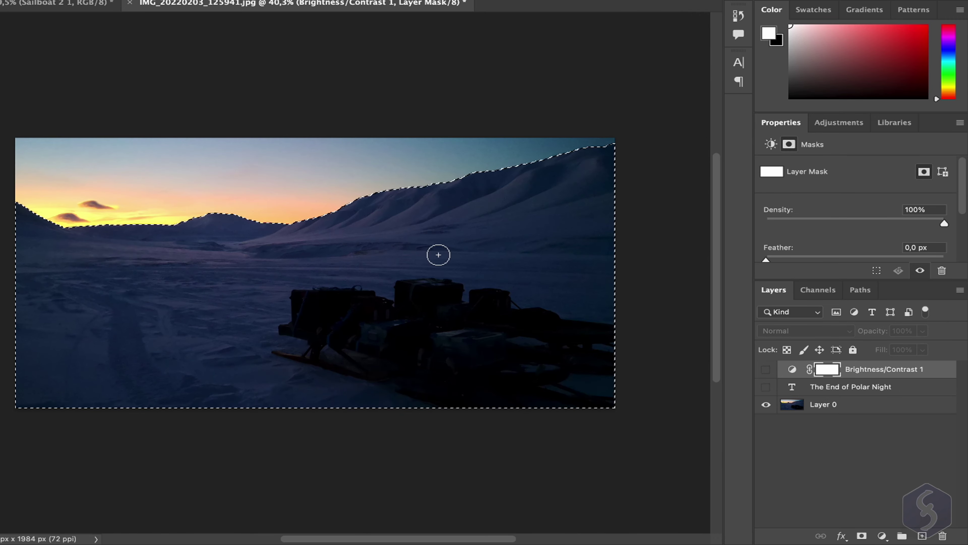
click(837, 125)
click(799, 157)
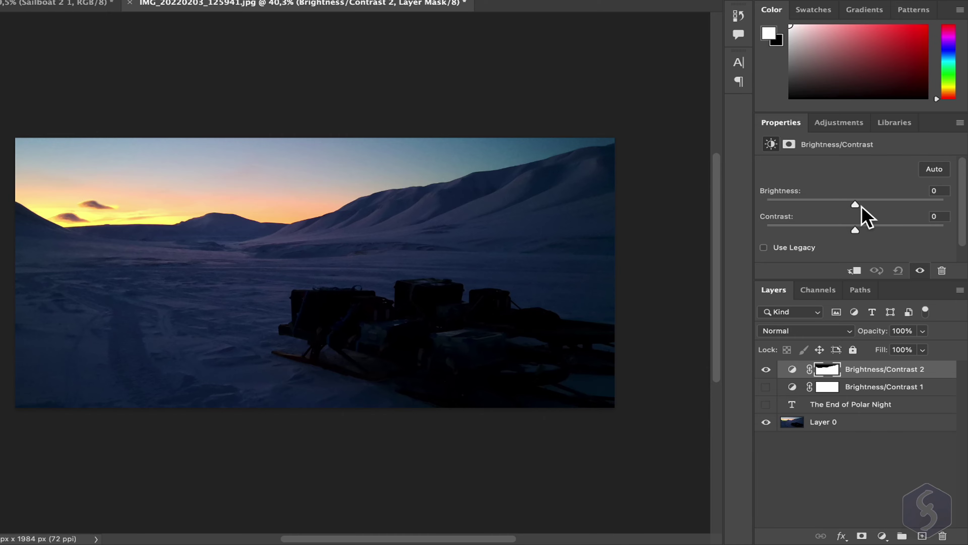
drag(861, 206, 934, 212)
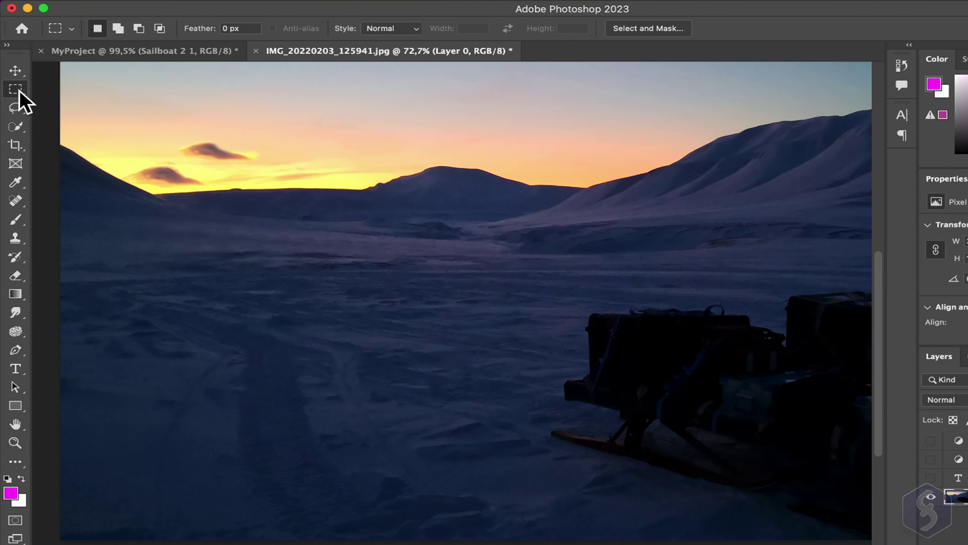
- Marquee a foreground snow rectangle, paint two magenta strokes, and brighten it to 84
right_click(15, 89)
click(84, 86)
drag(176, 288, 443, 457)
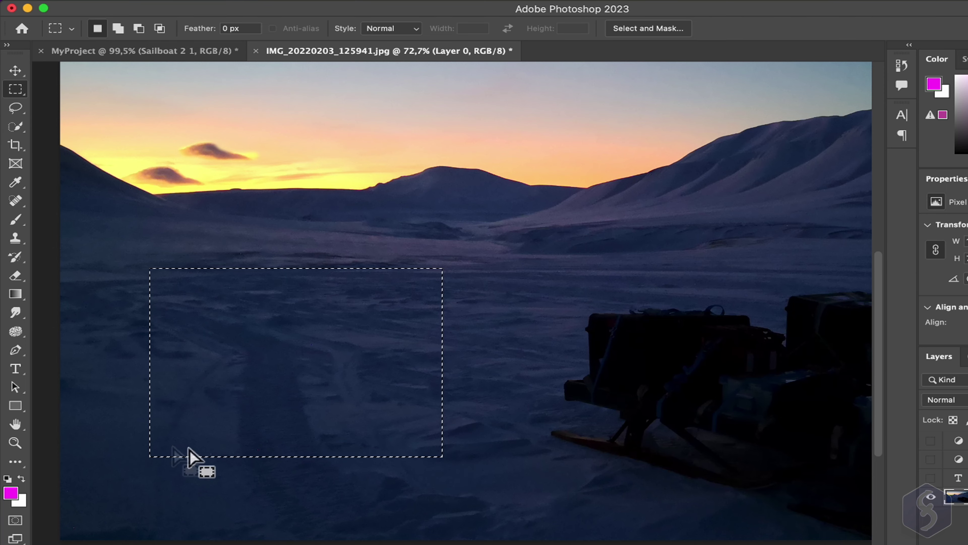
key(b)
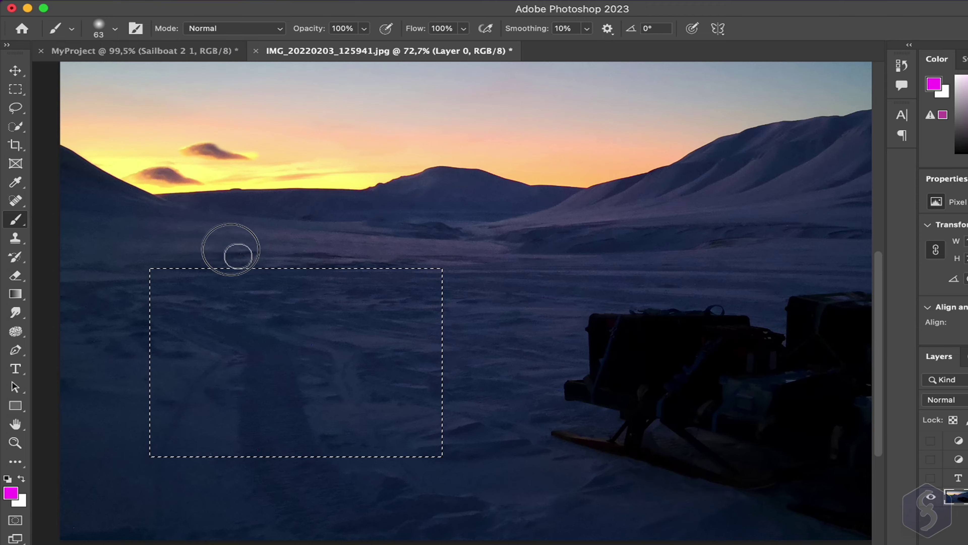
drag(231, 249, 259, 361)
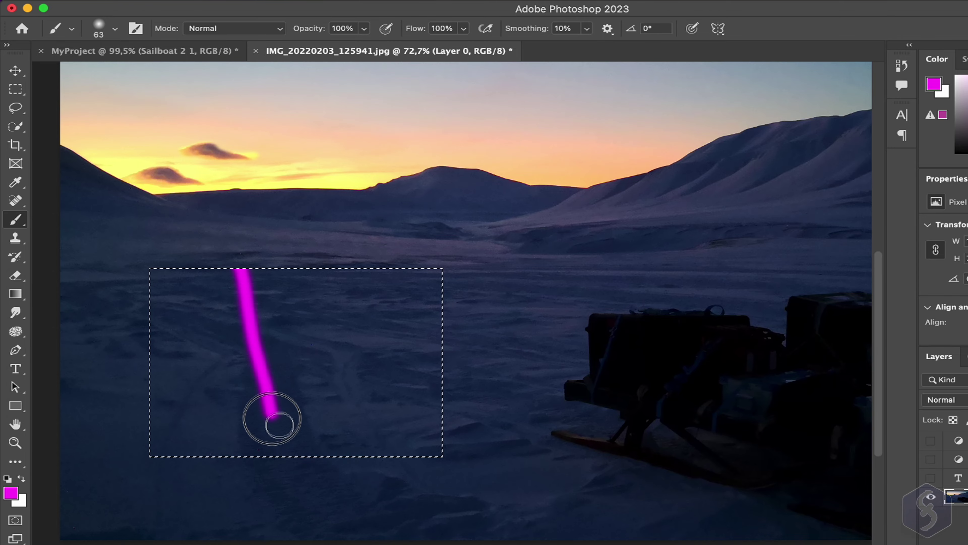
mouse_move(272, 418)
mouse_down()
mouse_move(289, 464)
mouse_move(310, 485)
mouse_move(324, 479)
mouse_move(374, 393)
mouse_up()
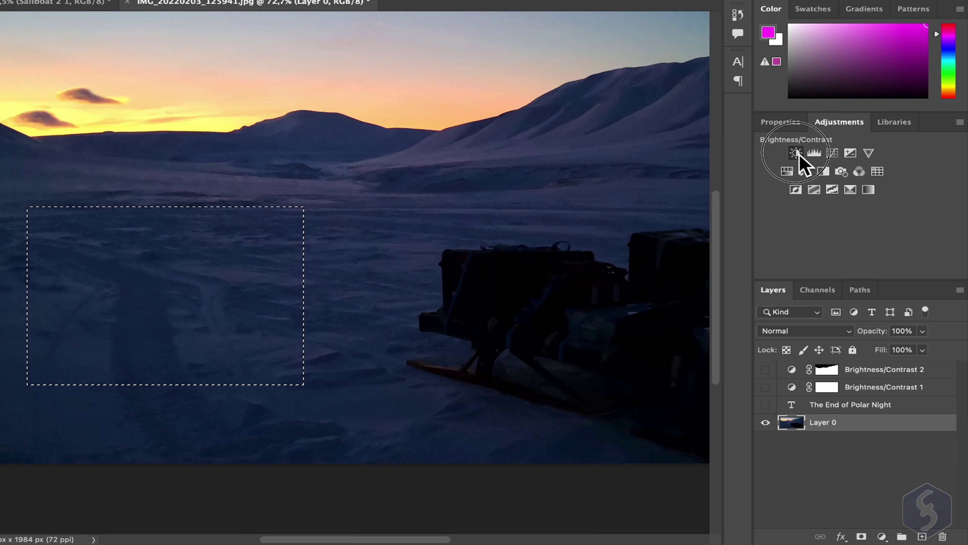
click(796, 153)
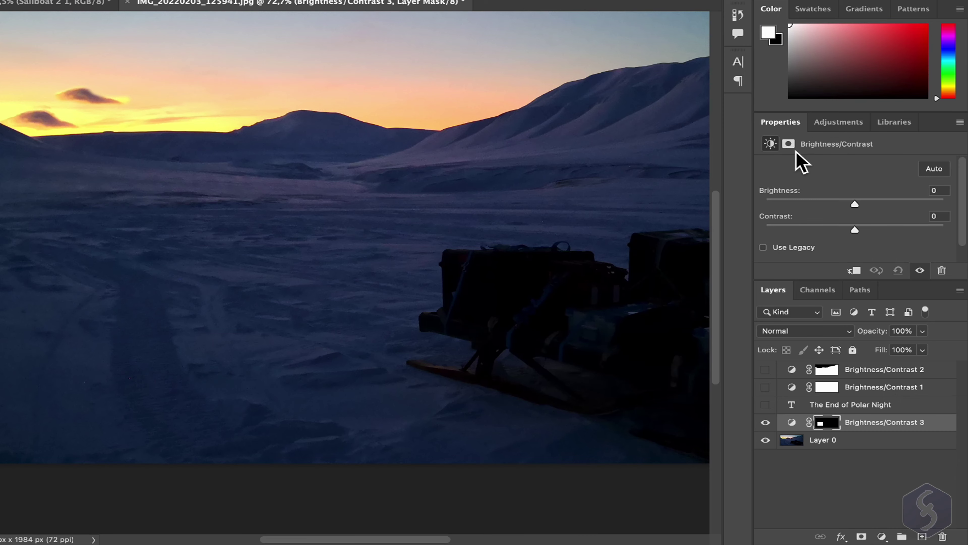
drag(856, 210, 910, 214)
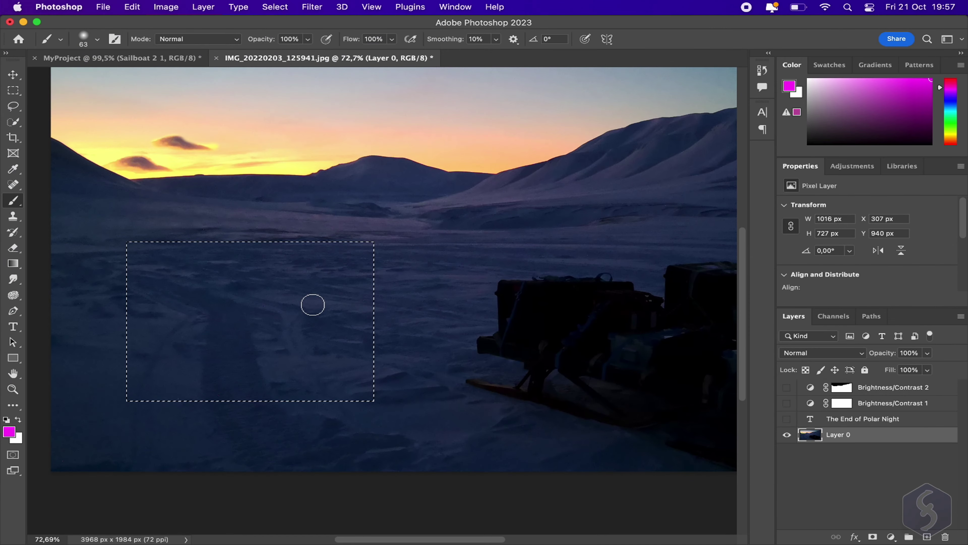
- Cut the selected snow, paste it as a new layer and move it across the photo
key(super+x)
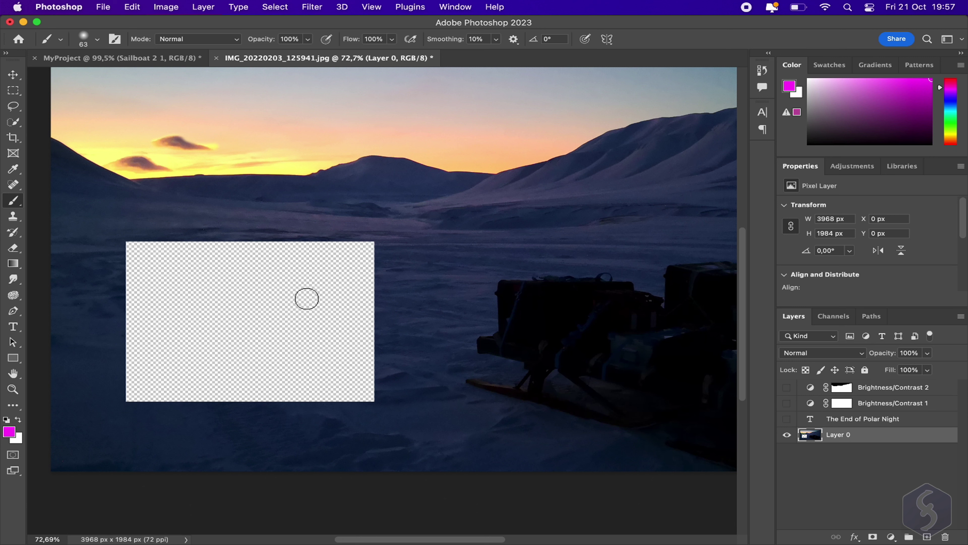
key(super+v)
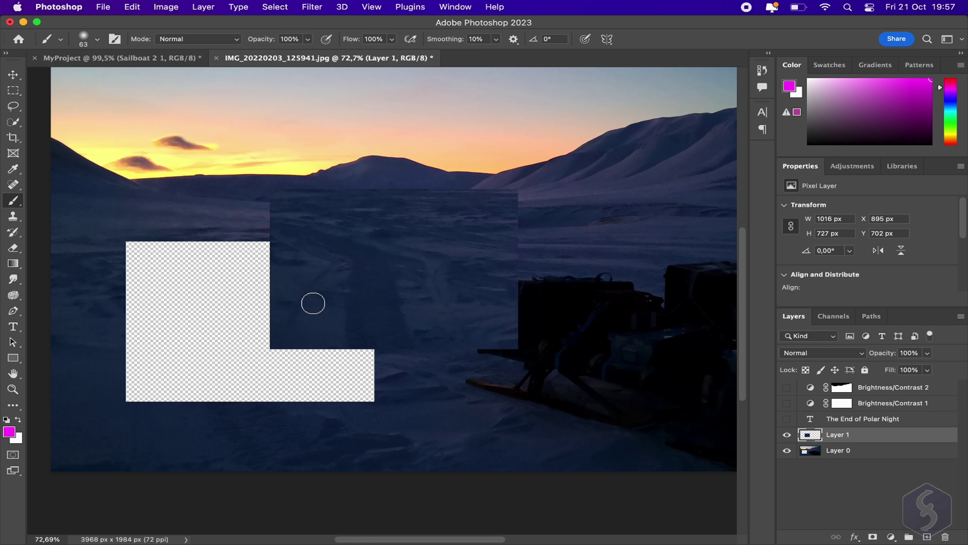
drag(409, 260, 447, 243)
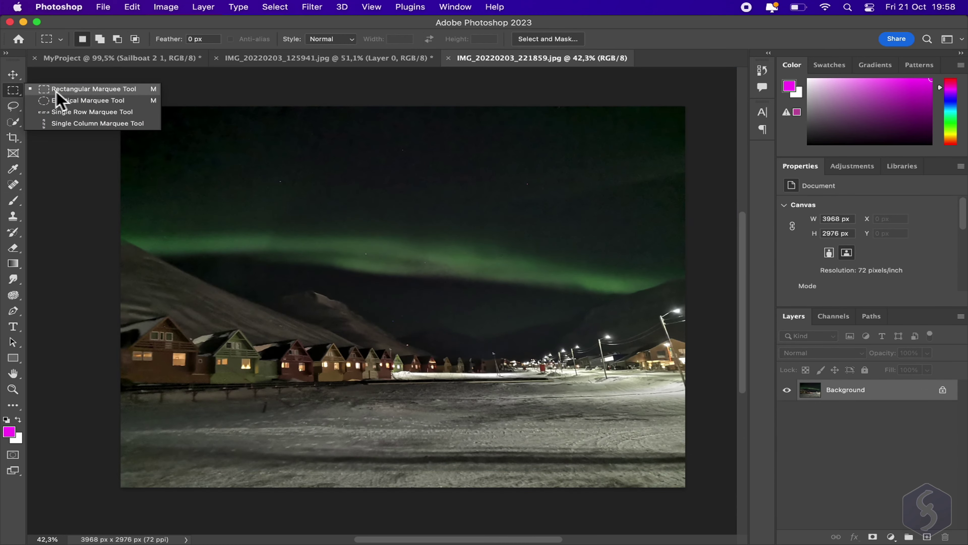
- Select a rectangular region of the aurora photo and paste it into the snow photo
click(57, 91)
drag(122, 107, 698, 504)
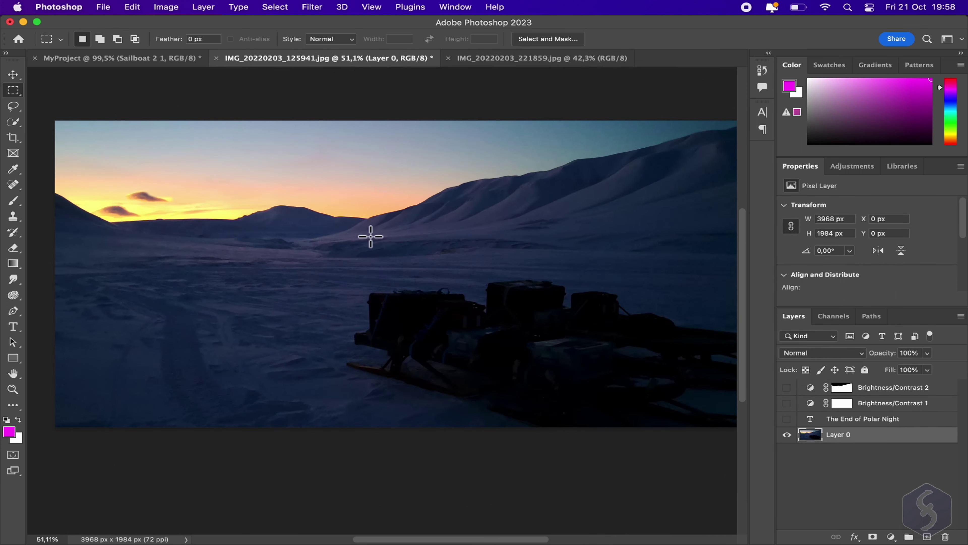
key(super+v)
- Scale the aurora layer to about 52% and move it up and right
click(132, 7)
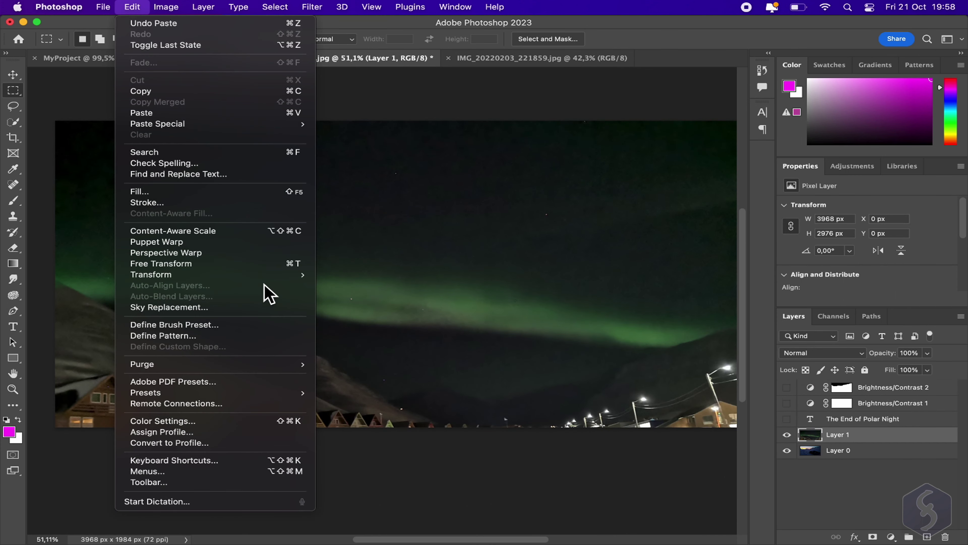
click(311, 290)
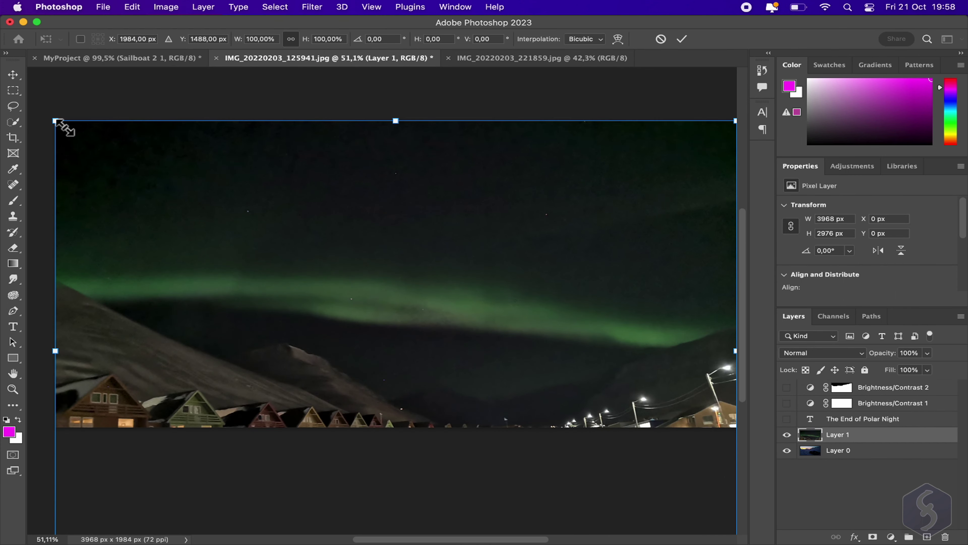
drag(55, 121, 382, 339)
drag(430, 370, 361, 166)
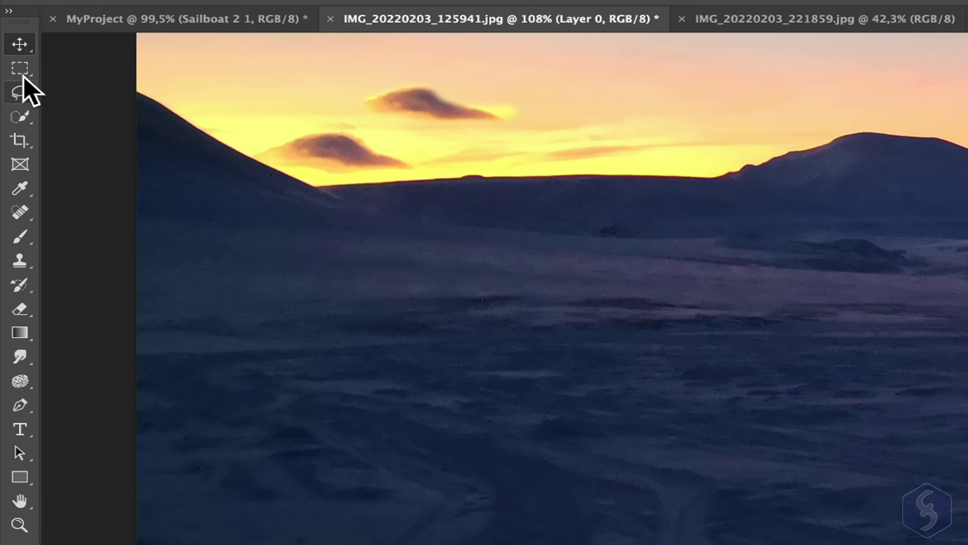
- Draw a rectangular, then an elliptical selection on the foreground snow, and drop the oval
right_click(16, 95)
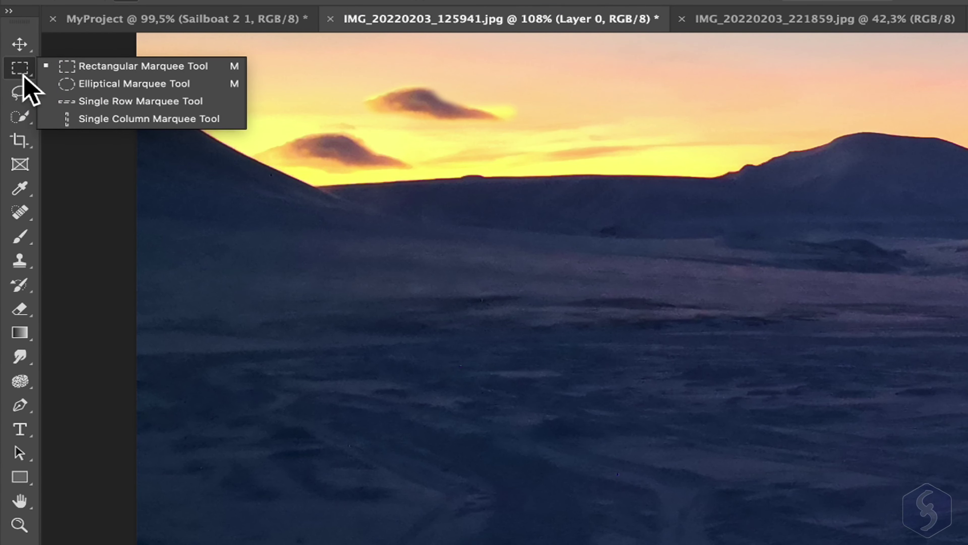
click(106, 69)
drag(224, 246, 562, 481)
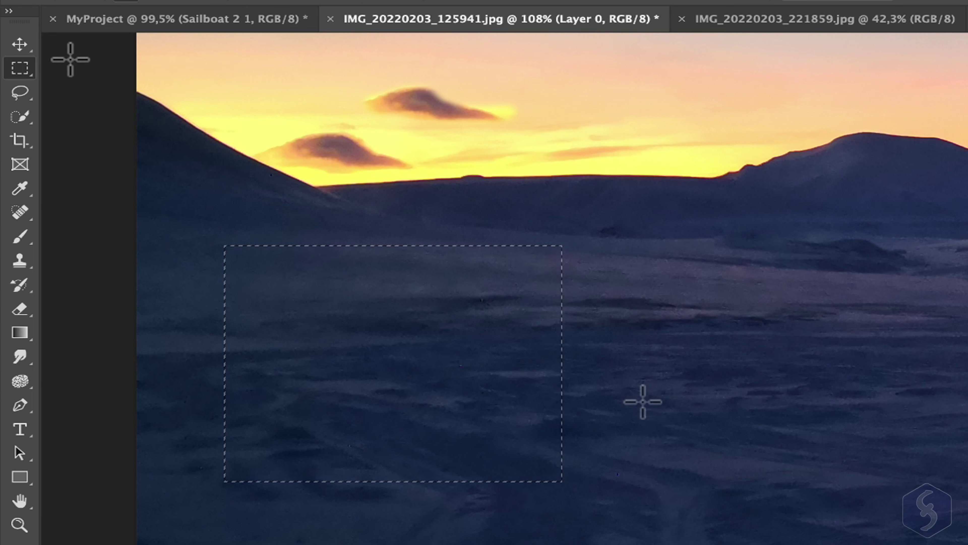
right_click(28, 71)
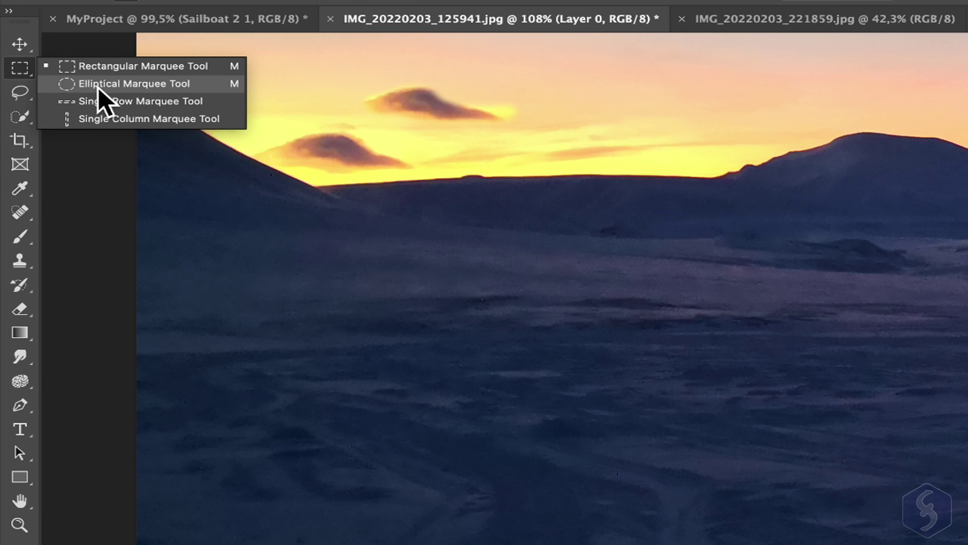
click(100, 85)
drag(252, 399, 479, 250)
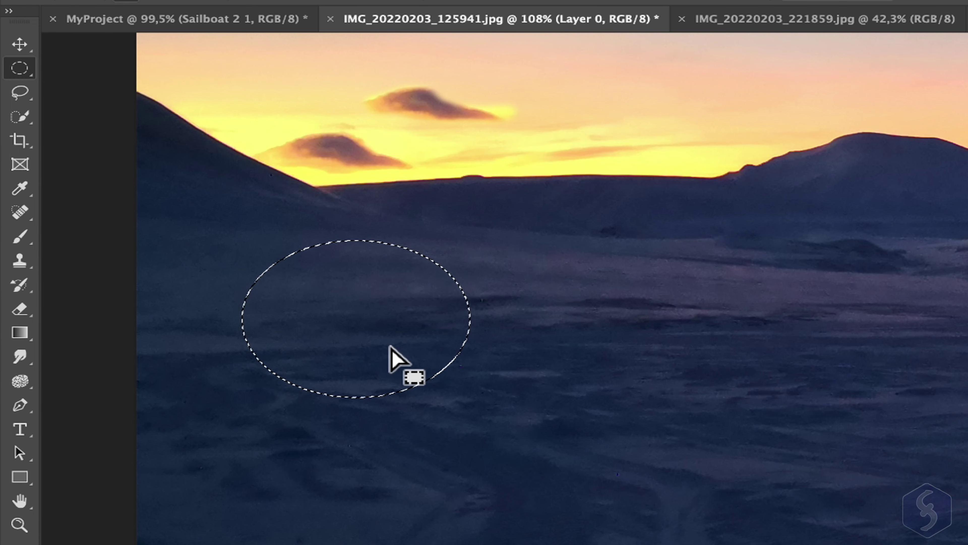
click(392, 356)
- Make Lasso and Polygonal Lasso selections, then switch to the Magnetic Lasso
right_click(21, 94)
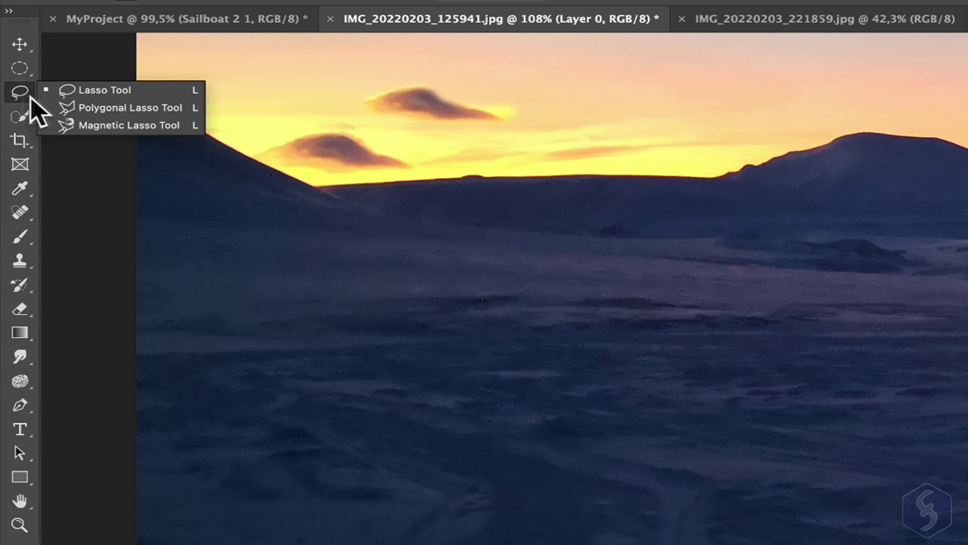
click(86, 91)
mouse_move(335, 269)
mouse_down()
mouse_move(269, 380)
mouse_move(400, 329)
mouse_move(385, 279)
mouse_move(340, 269)
mouse_up()
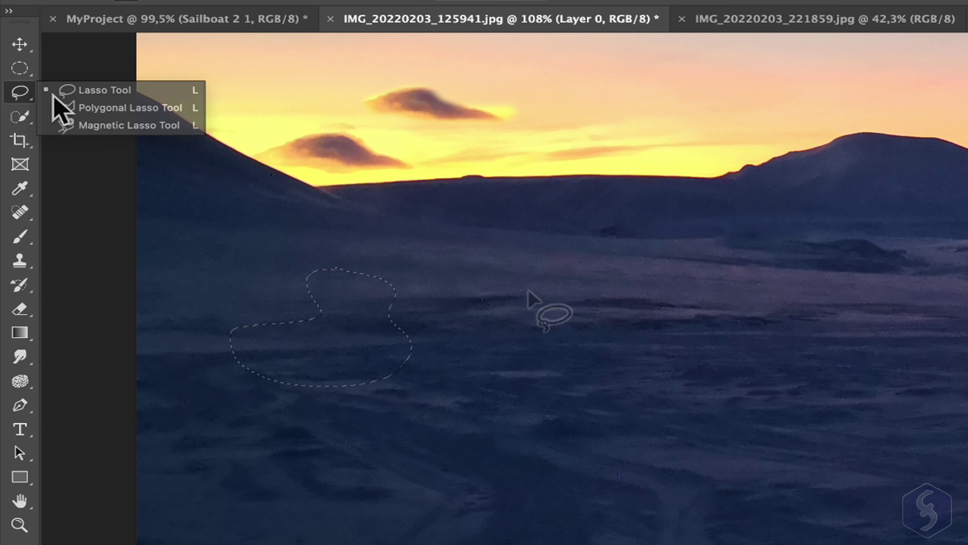
click(100, 107)
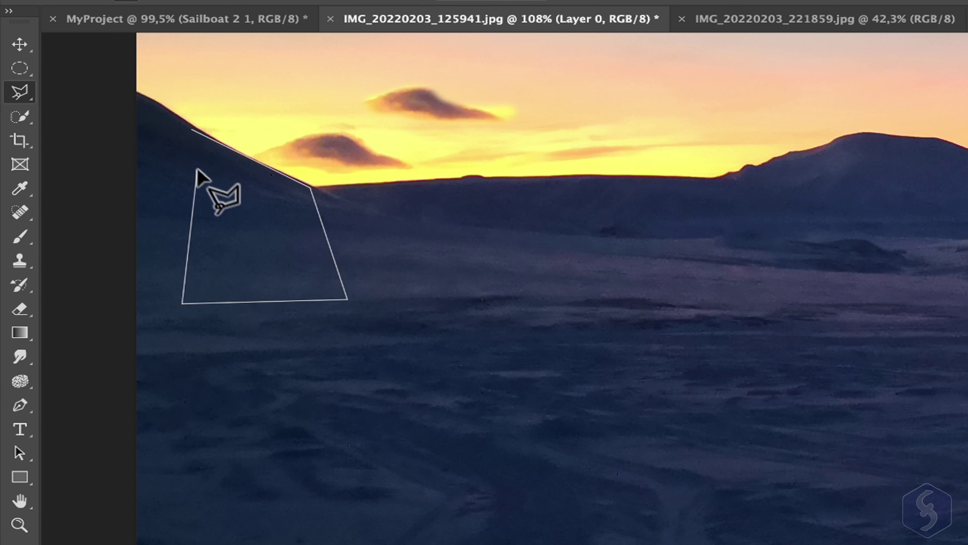
click(195, 132)
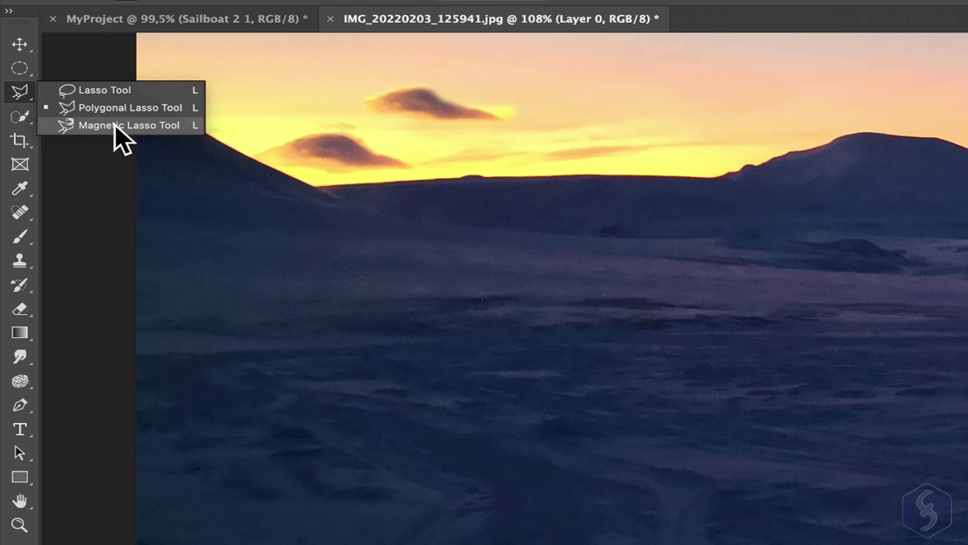
click(114, 126)
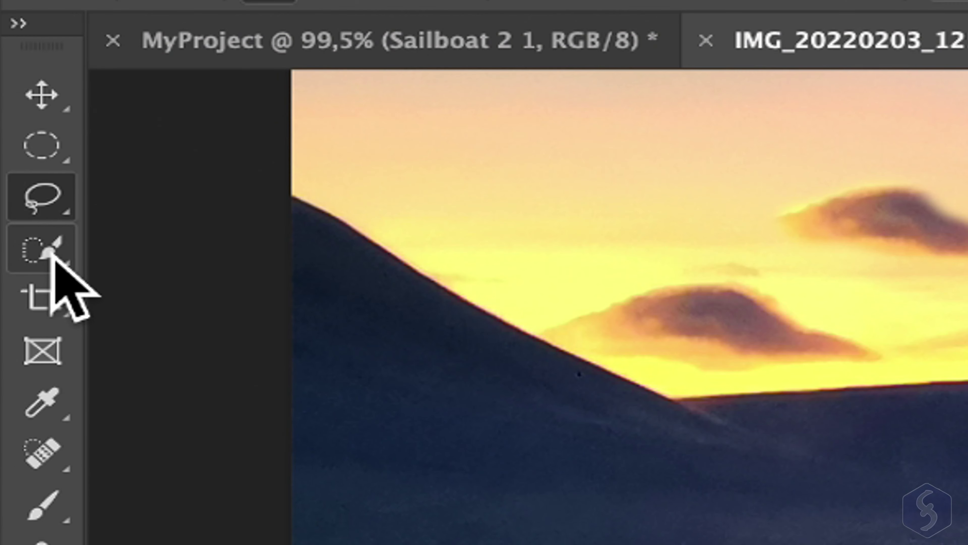
- Select the dark sled with Object Selection, then brush across the sky with Quick Selection
click(20, 116)
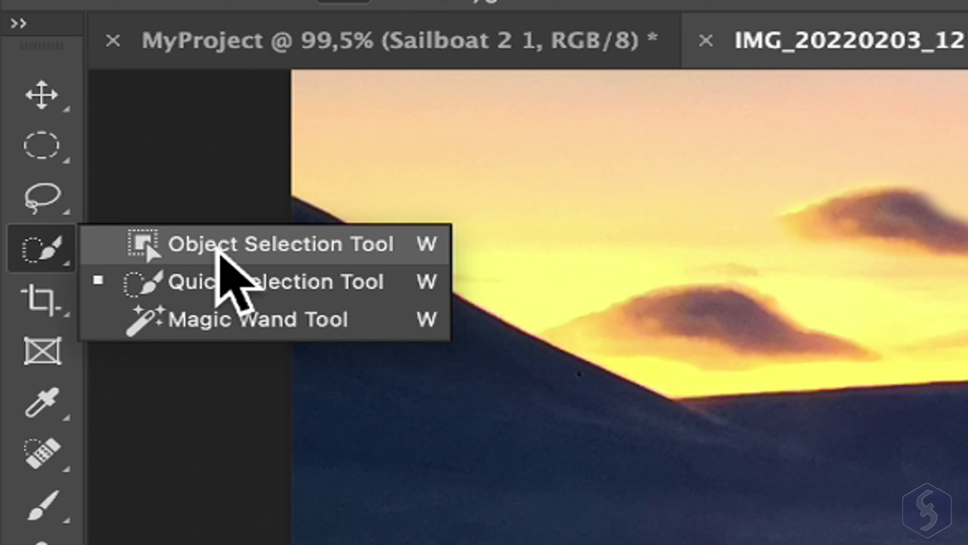
click(219, 248)
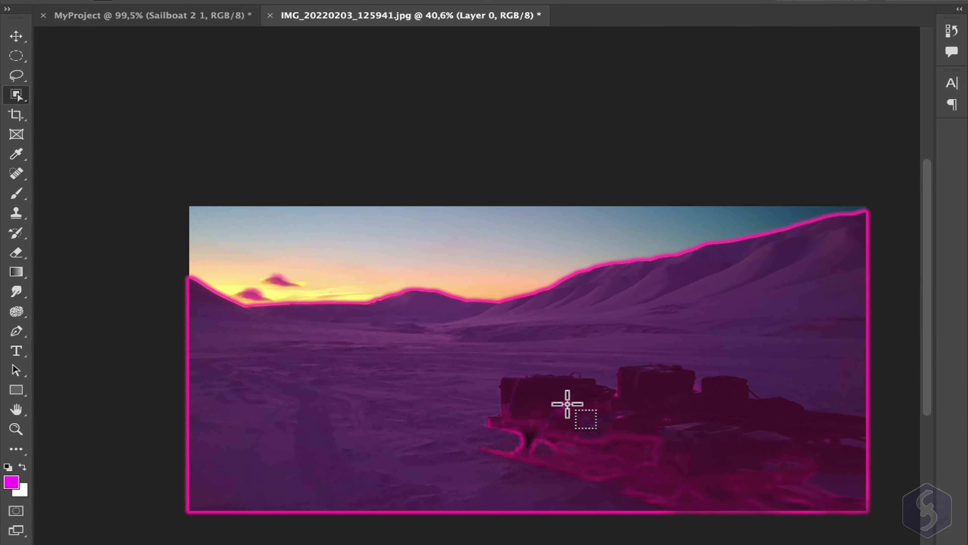
click(16, 95)
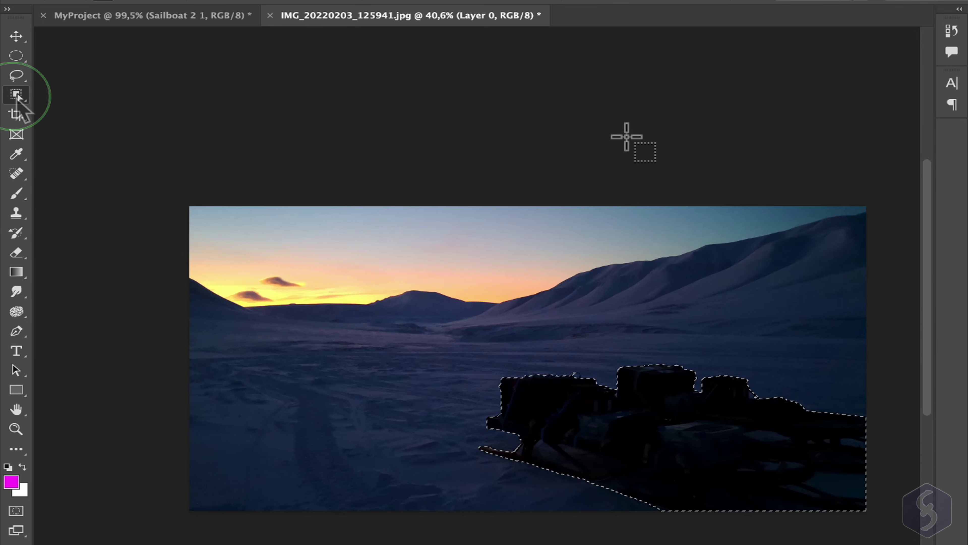
click(100, 108)
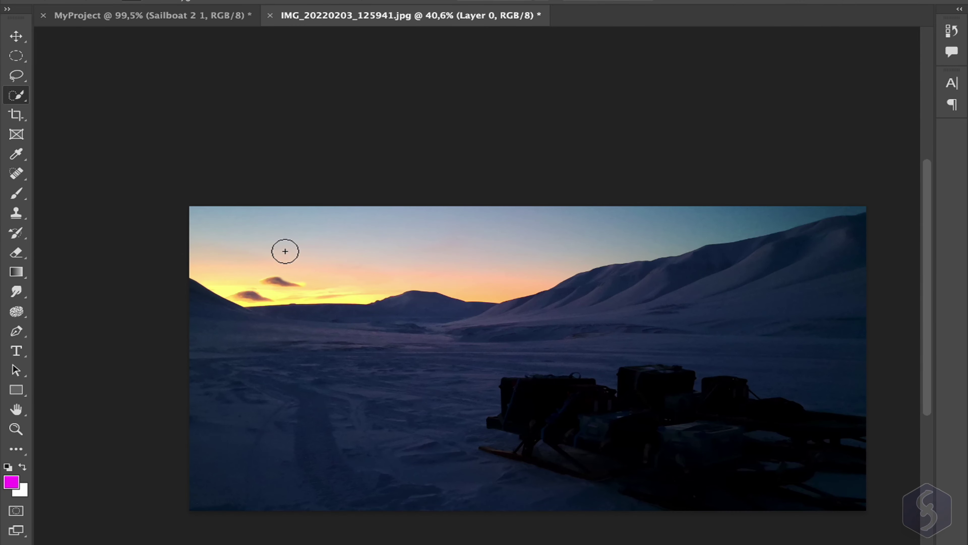
drag(296, 248, 339, 251)
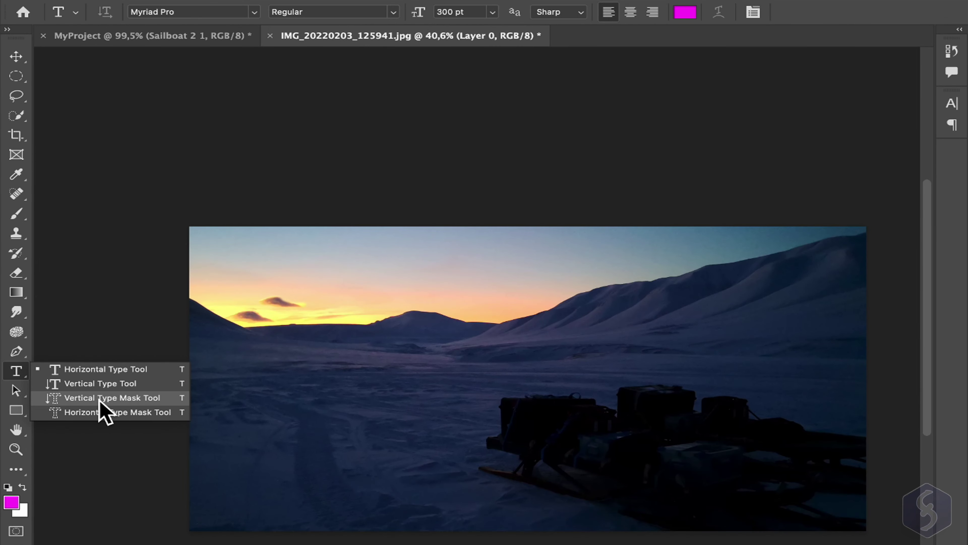
- Create a letter-shaped selection reading 'The' across the snow with the Type Mask tool
click(114, 412)
drag(233, 341, 839, 479)
text(The End of Polar Night)
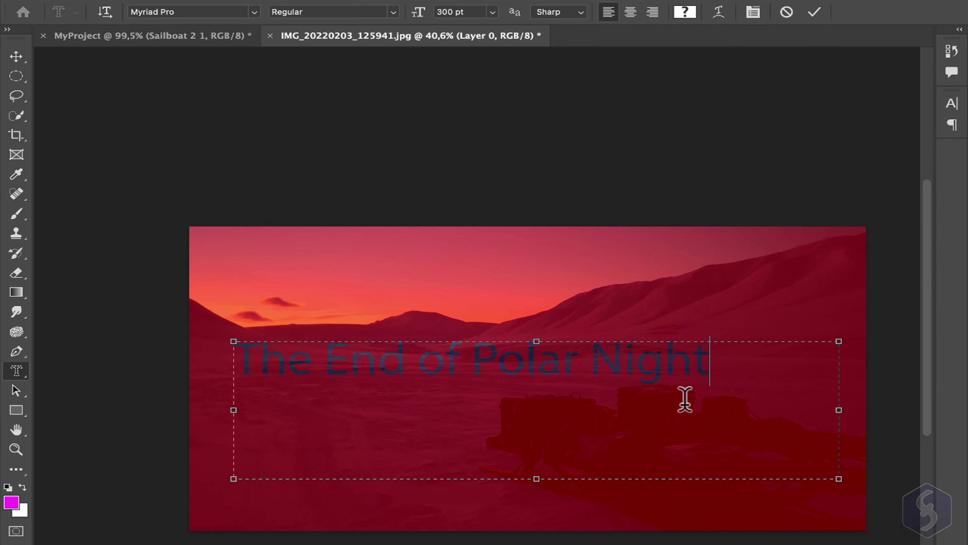
click(814, 12)
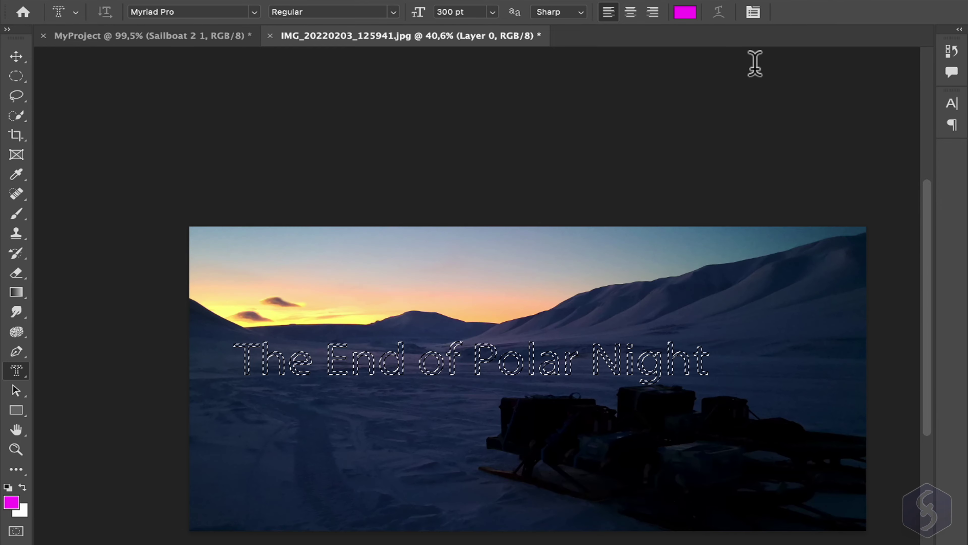
- Cut and paste the letter pixels, move them up, then deselect
scroll(383, 399, up, 3)
key(ctrl+x)
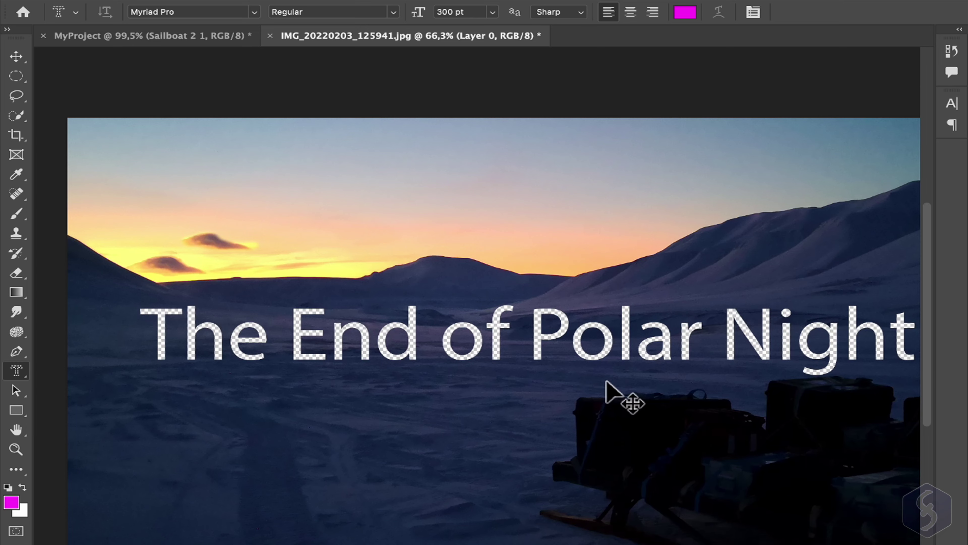
key(ctrl+v)
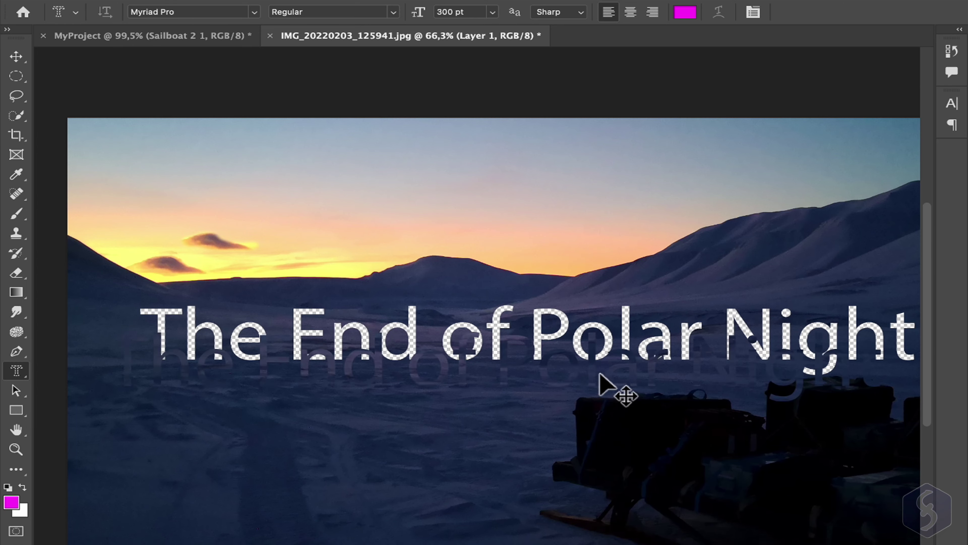
drag(597, 373, 595, 184)
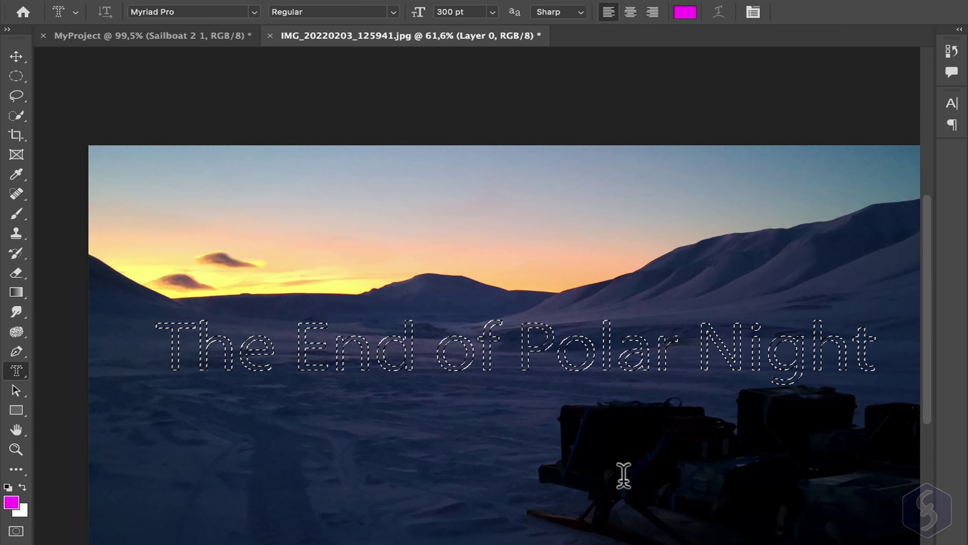
key(ctrl+d)
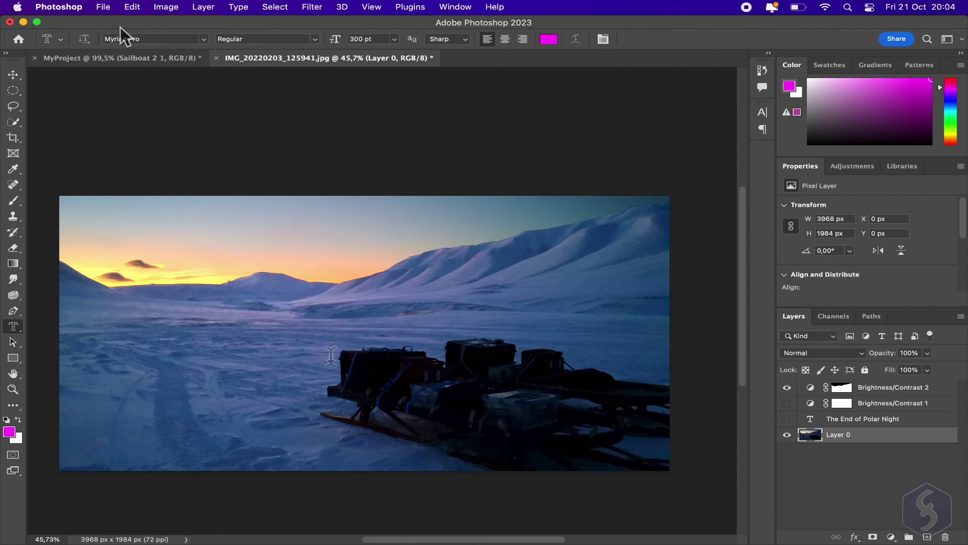
- Start a Save As and choose saving on the computer rather than the cloud
click(103, 8)
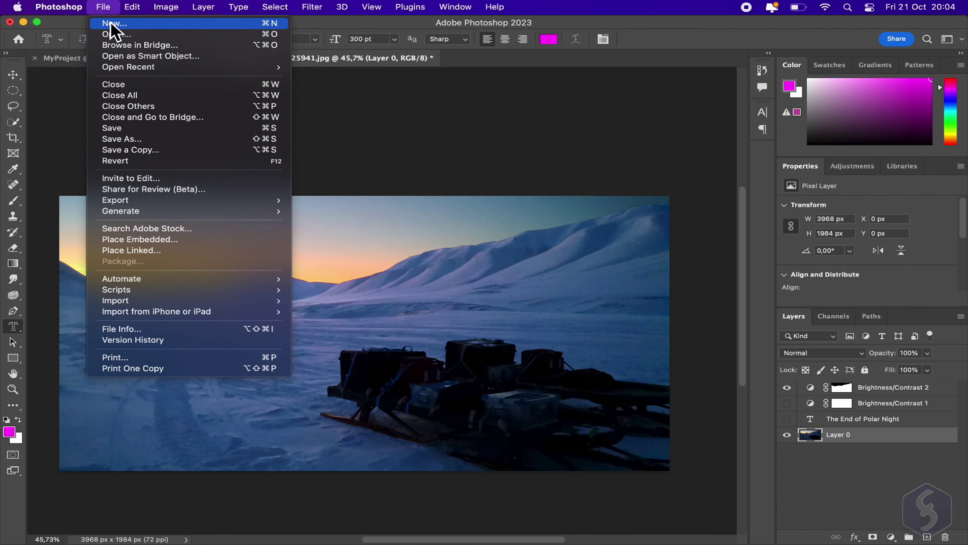
click(143, 138)
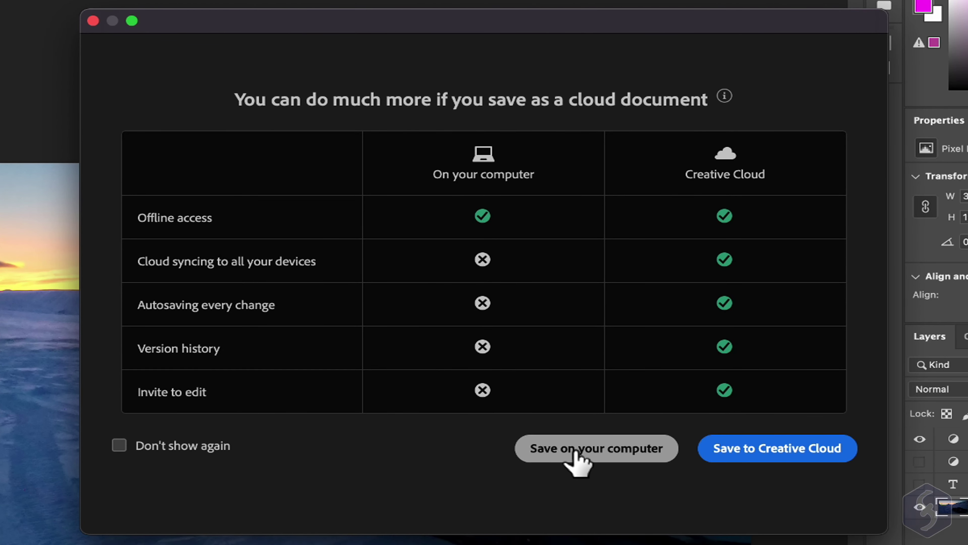
click(586, 453)
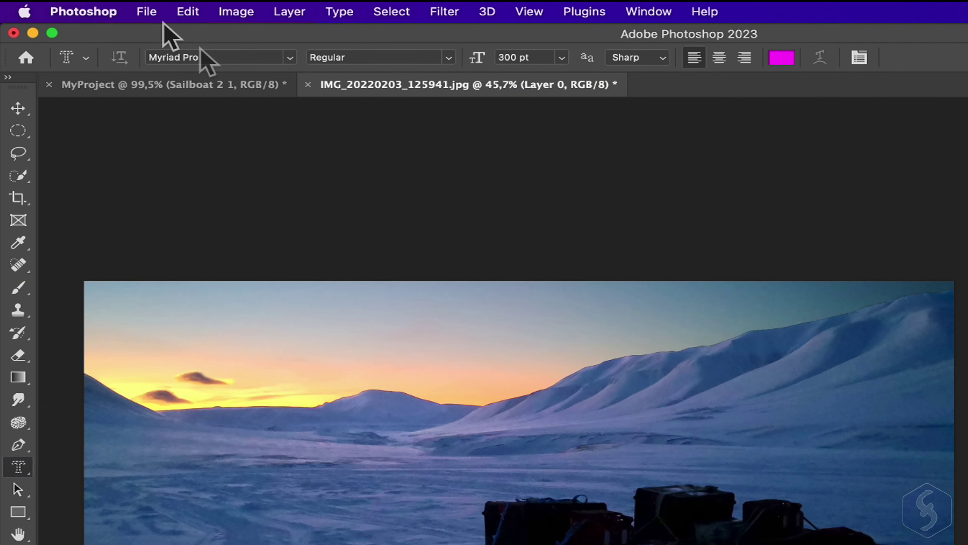
- Start Save a Copy on the computer as IMG_20220203_125941 copy.png in PNG format
click(147, 12)
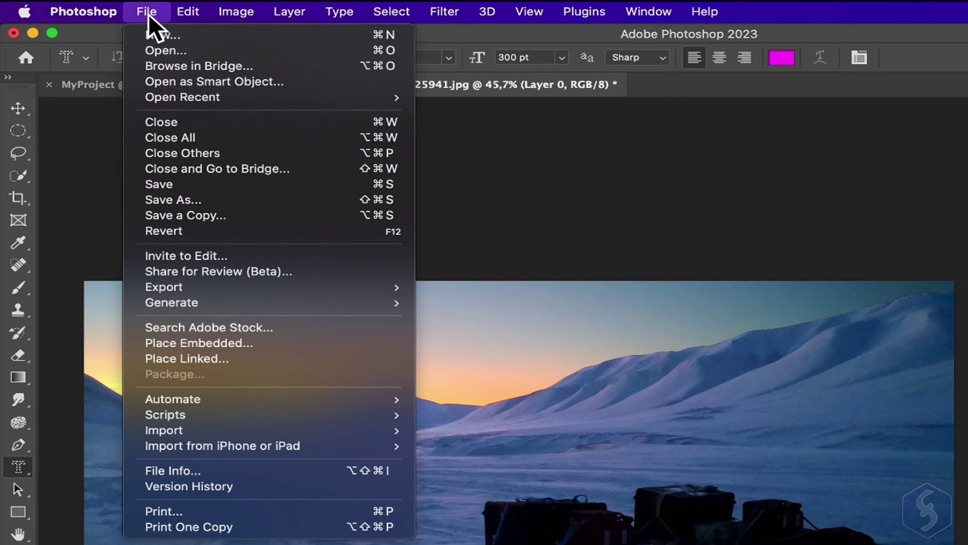
click(228, 216)
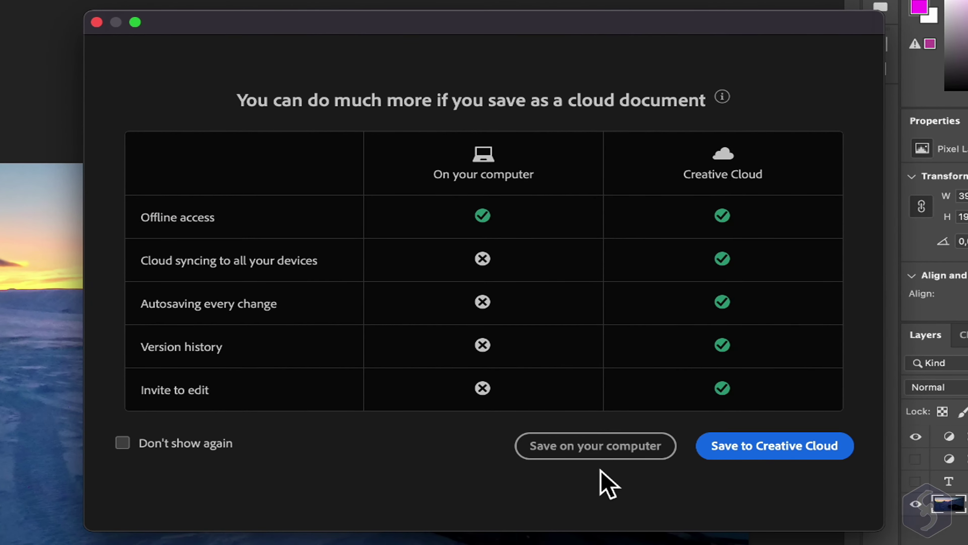
click(590, 451)
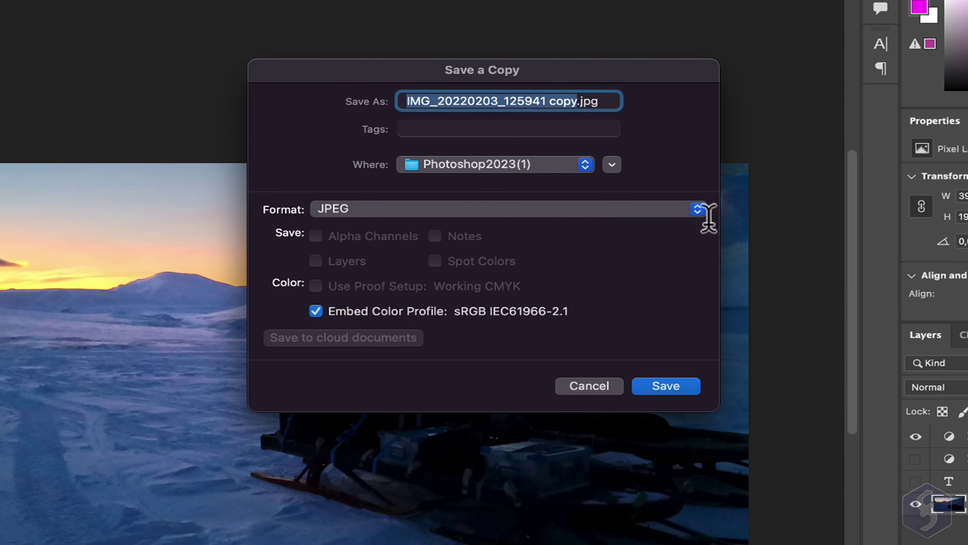
click(698, 209)
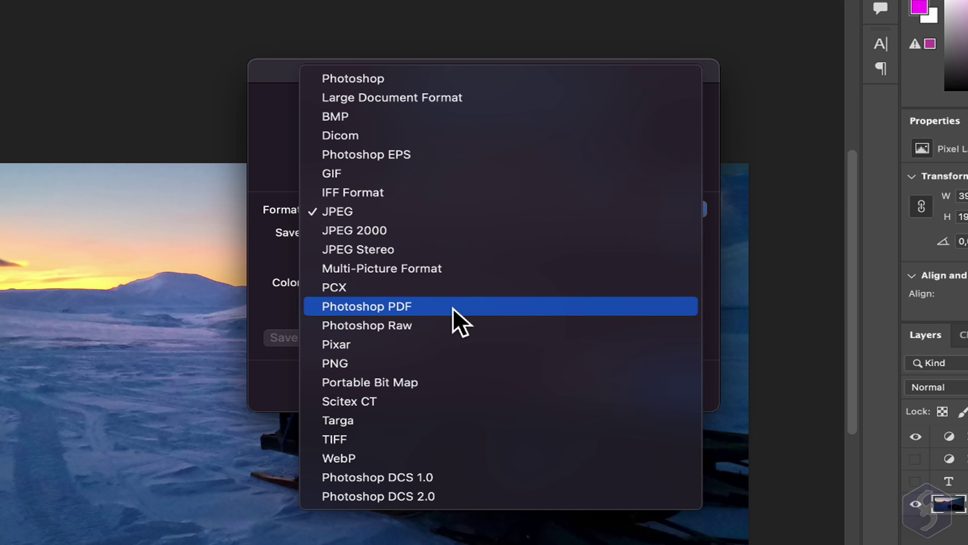
click(432, 363)
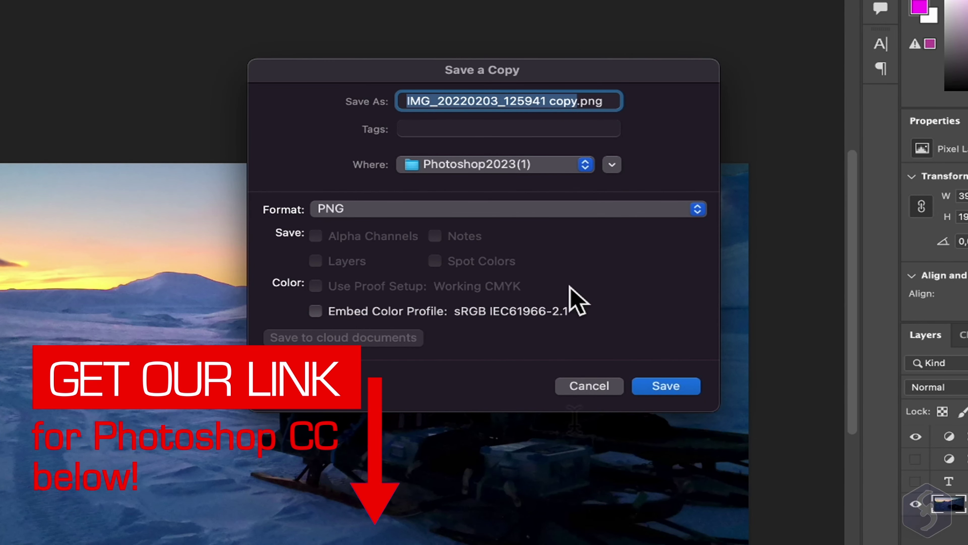
- Cancel the Save a Copy dialog
click(598, 395)
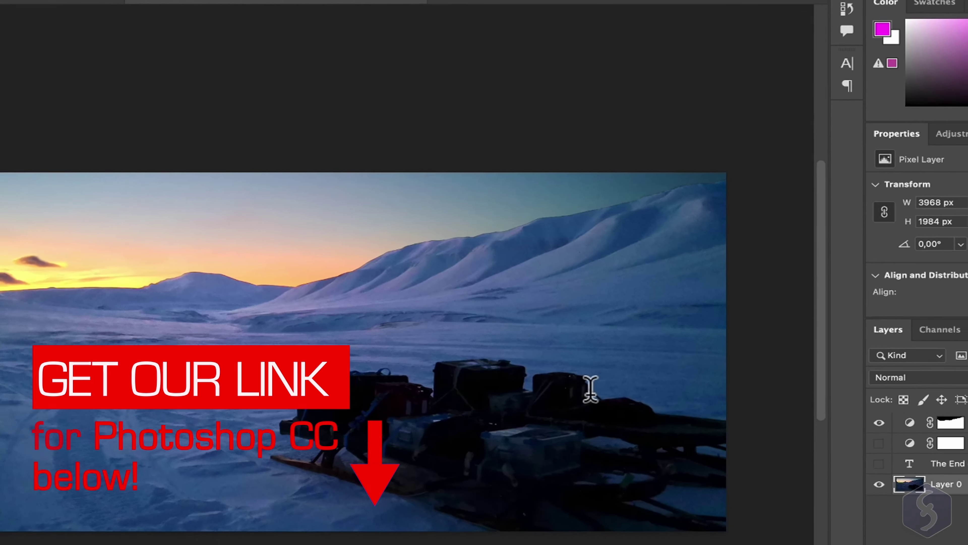